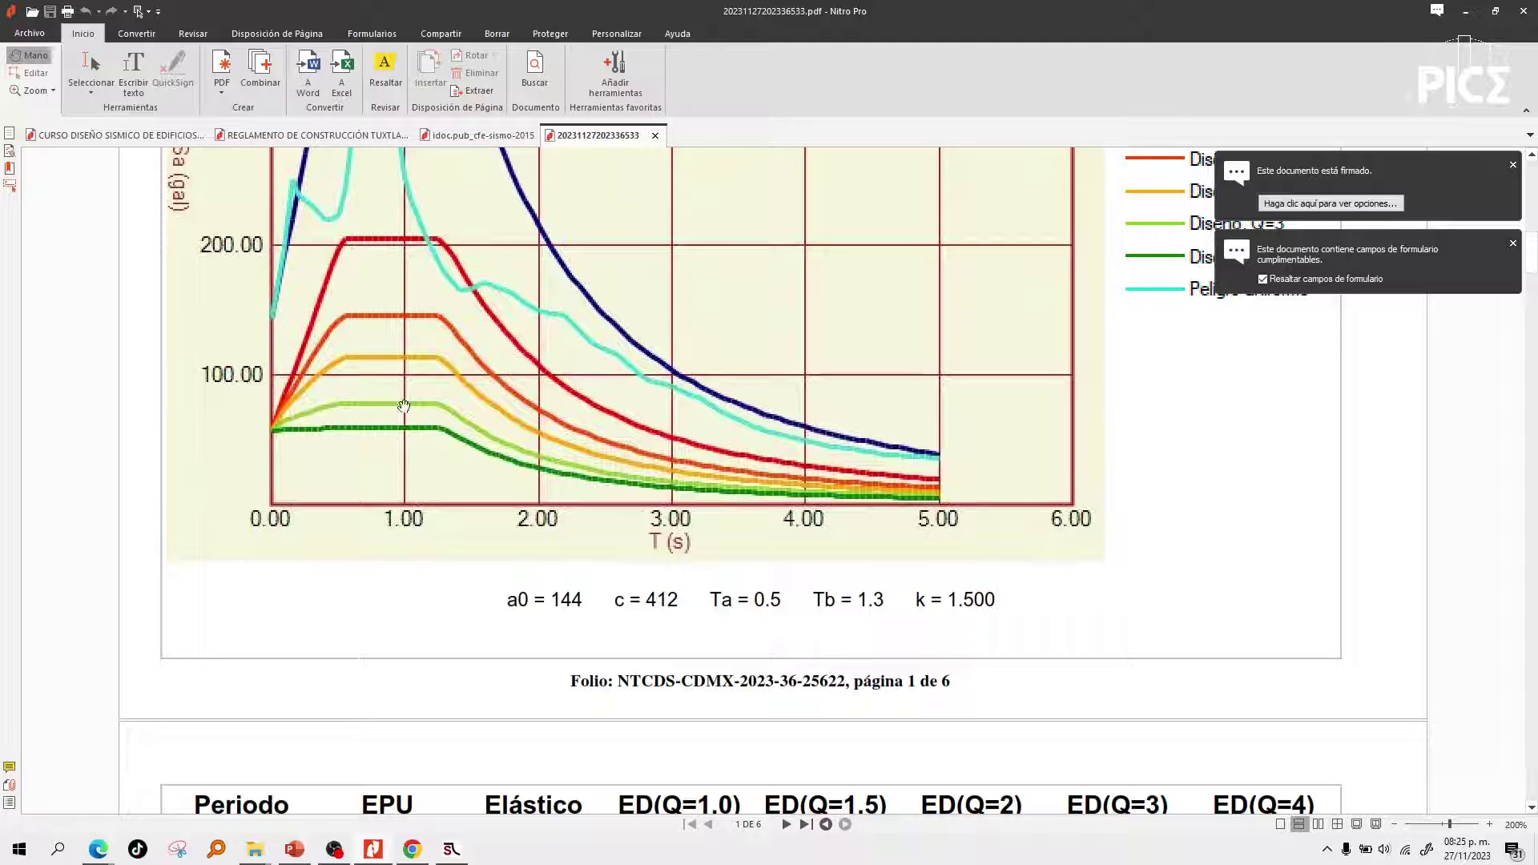
Examine the design spectrum chart on page 1 of the PDF together with its a0, c, Ta, Tb and k parameters.
scroll(648, 599, up, 1)
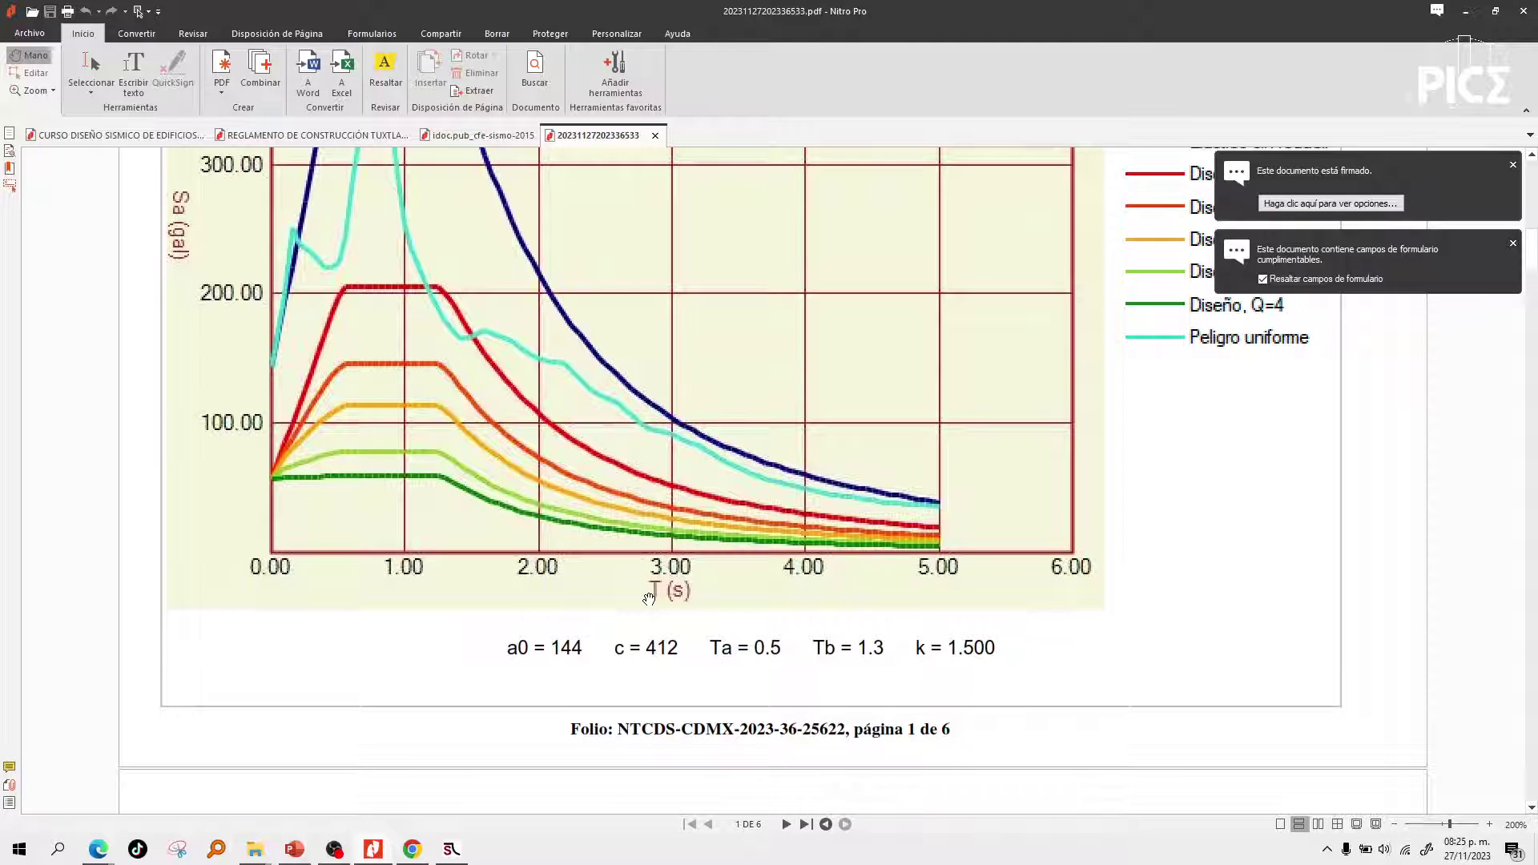
scroll(649, 599, up, 6)
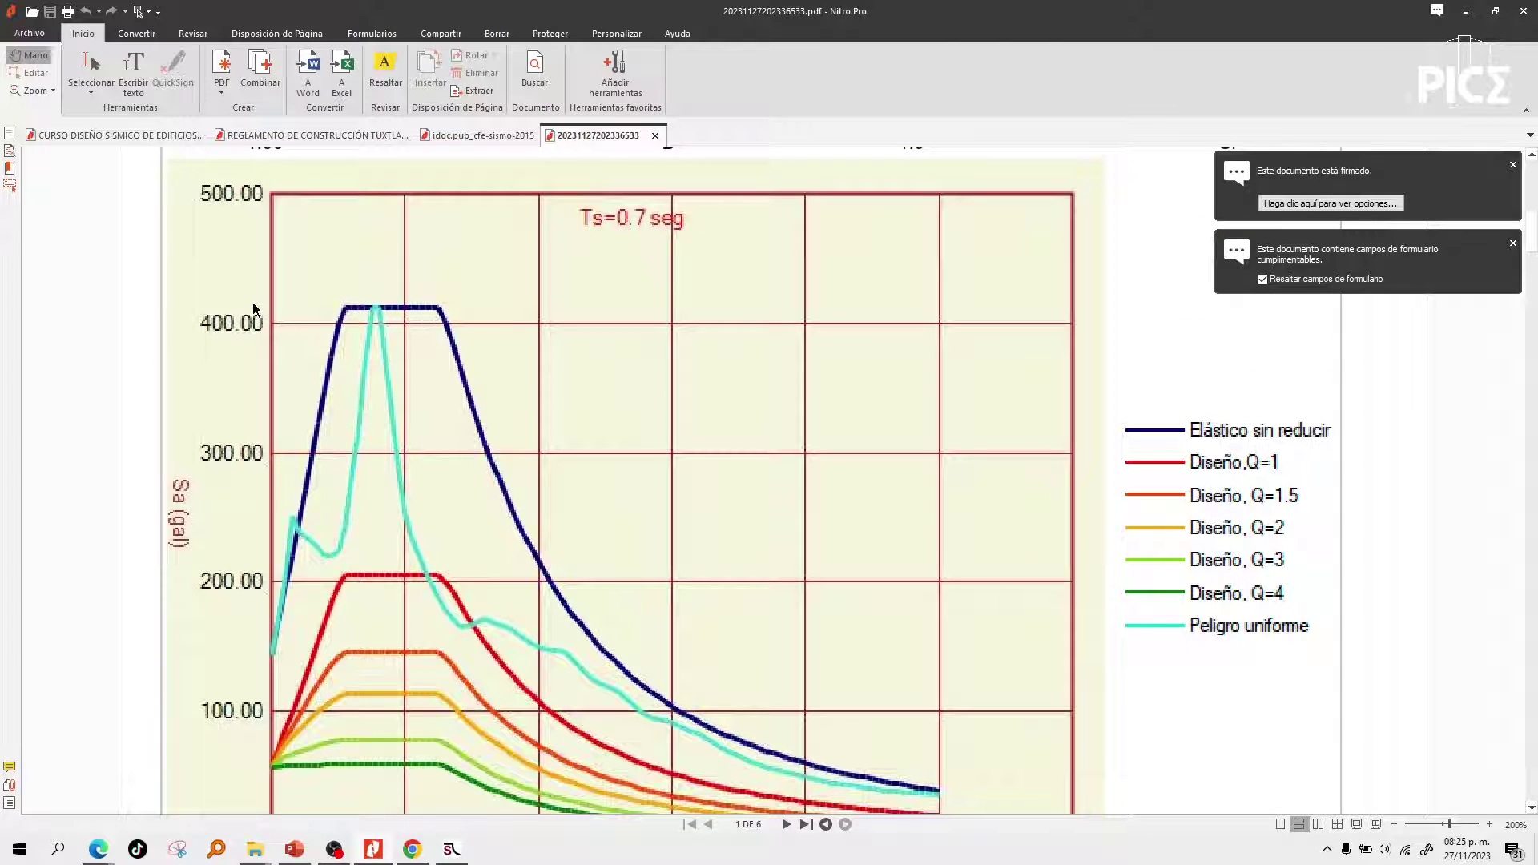
scroll(254, 305, down, 5)
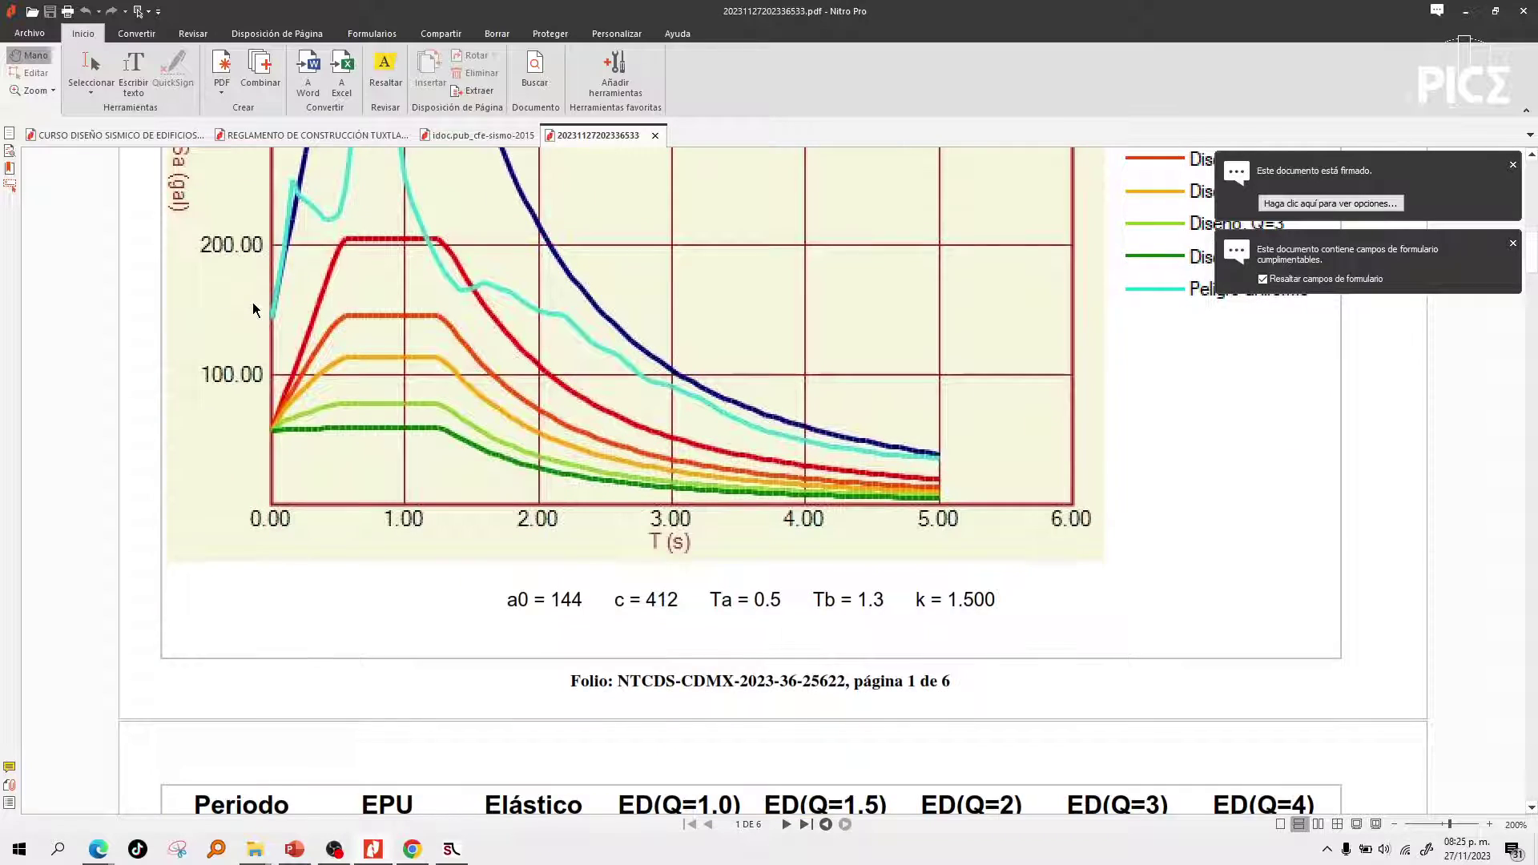
scroll(252, 301, up, 4)
scroll(336, 319, down, 2)
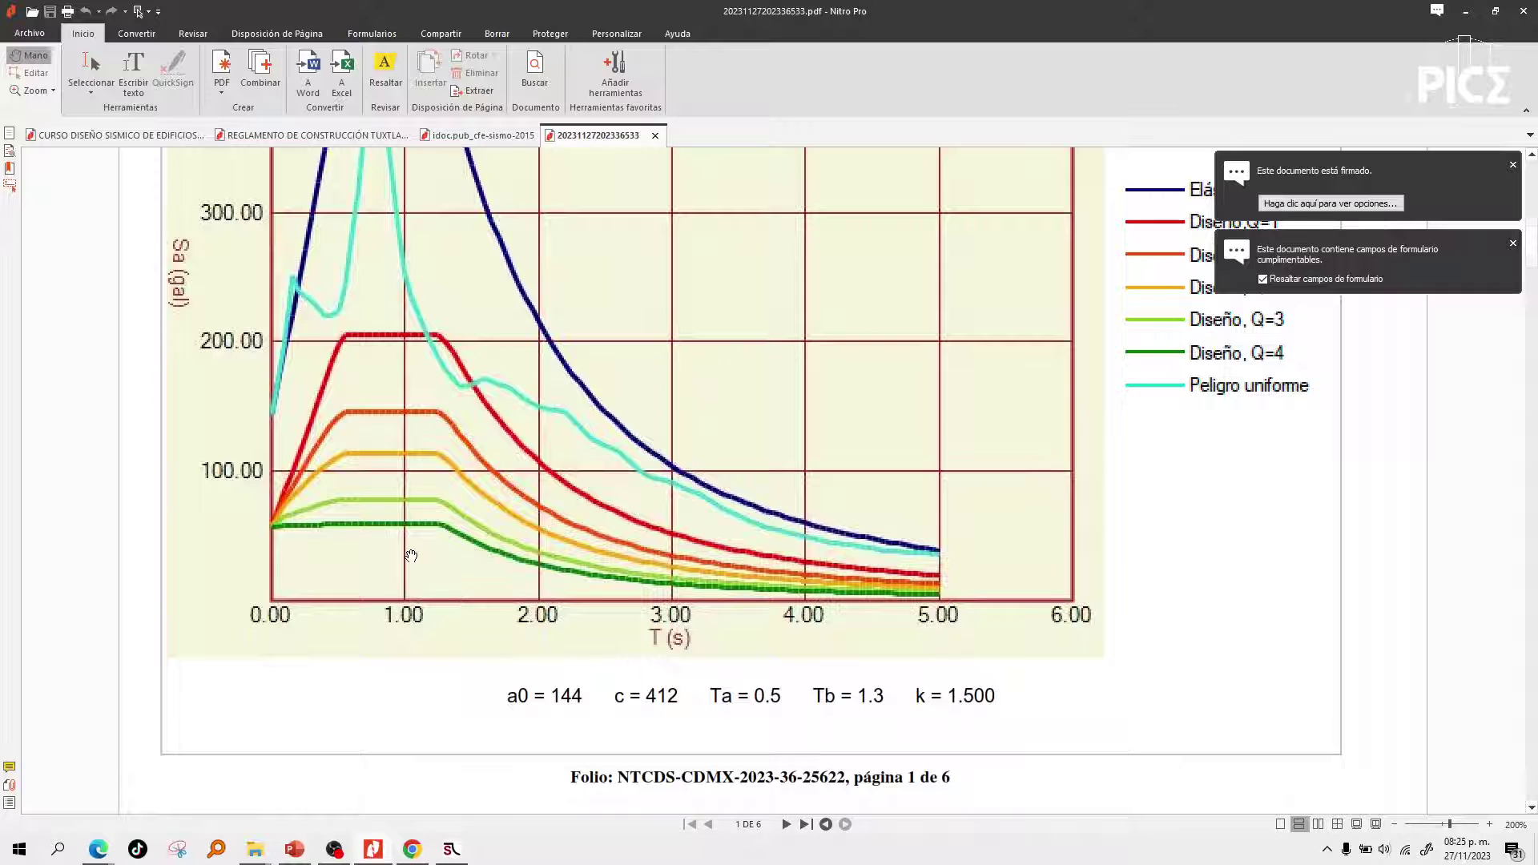
scroll(411, 555, up, 3)
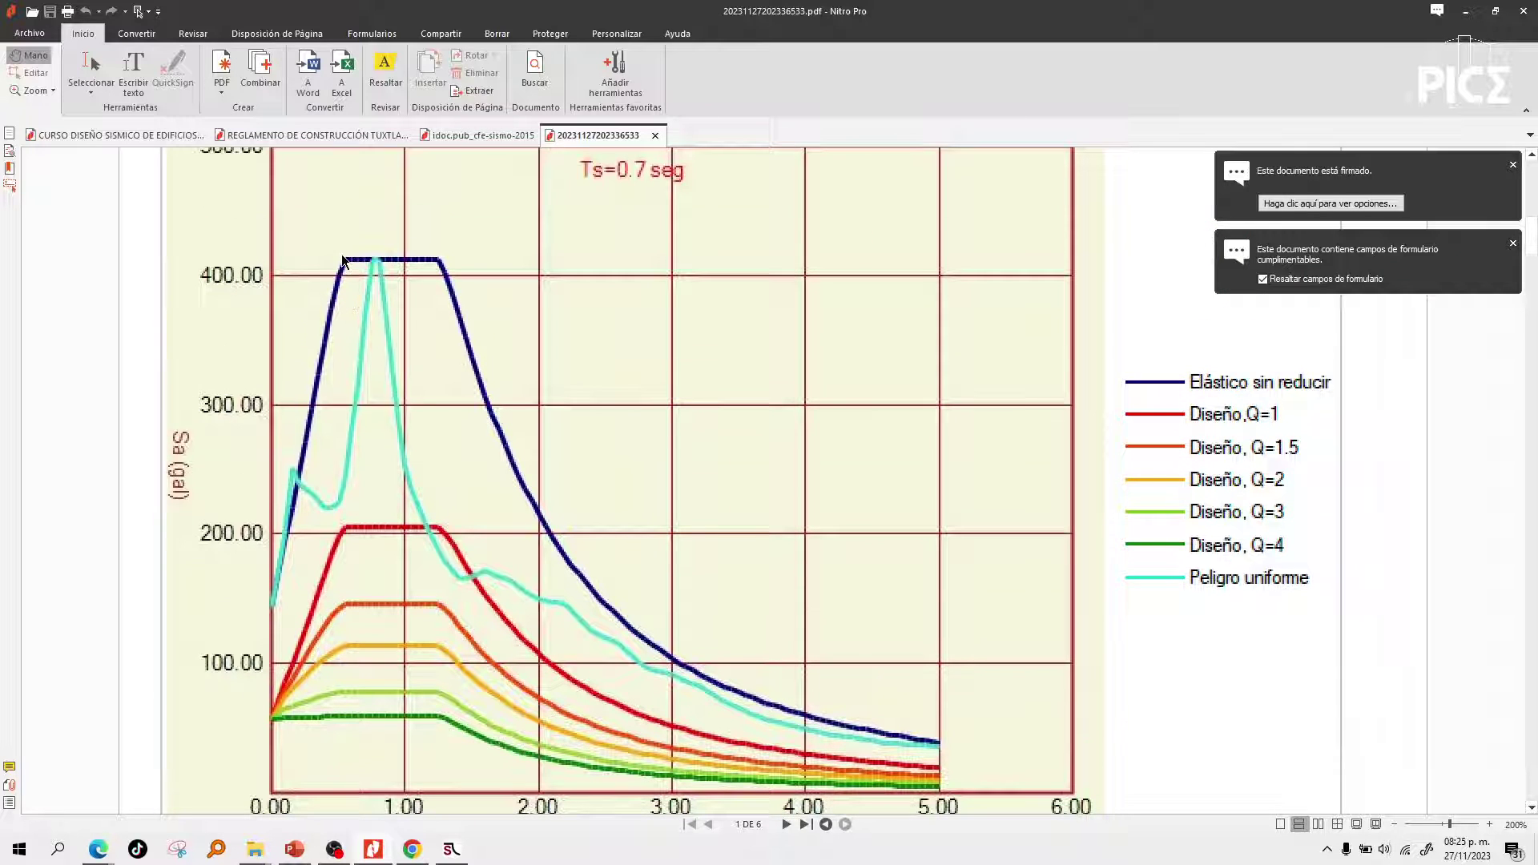
scroll(341, 254, down, 3)
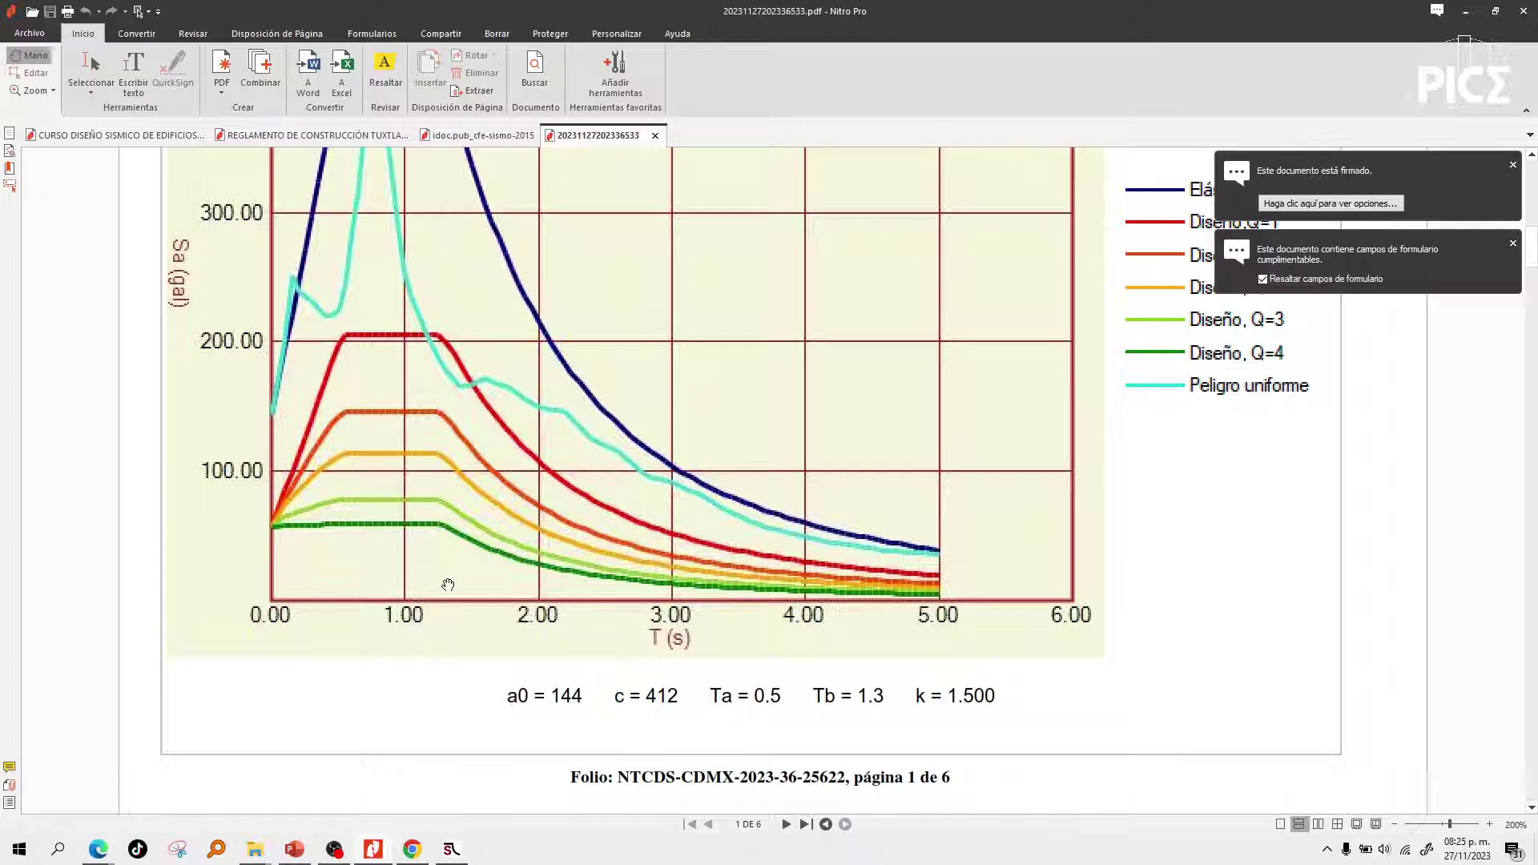
scroll(448, 584, up, 2)
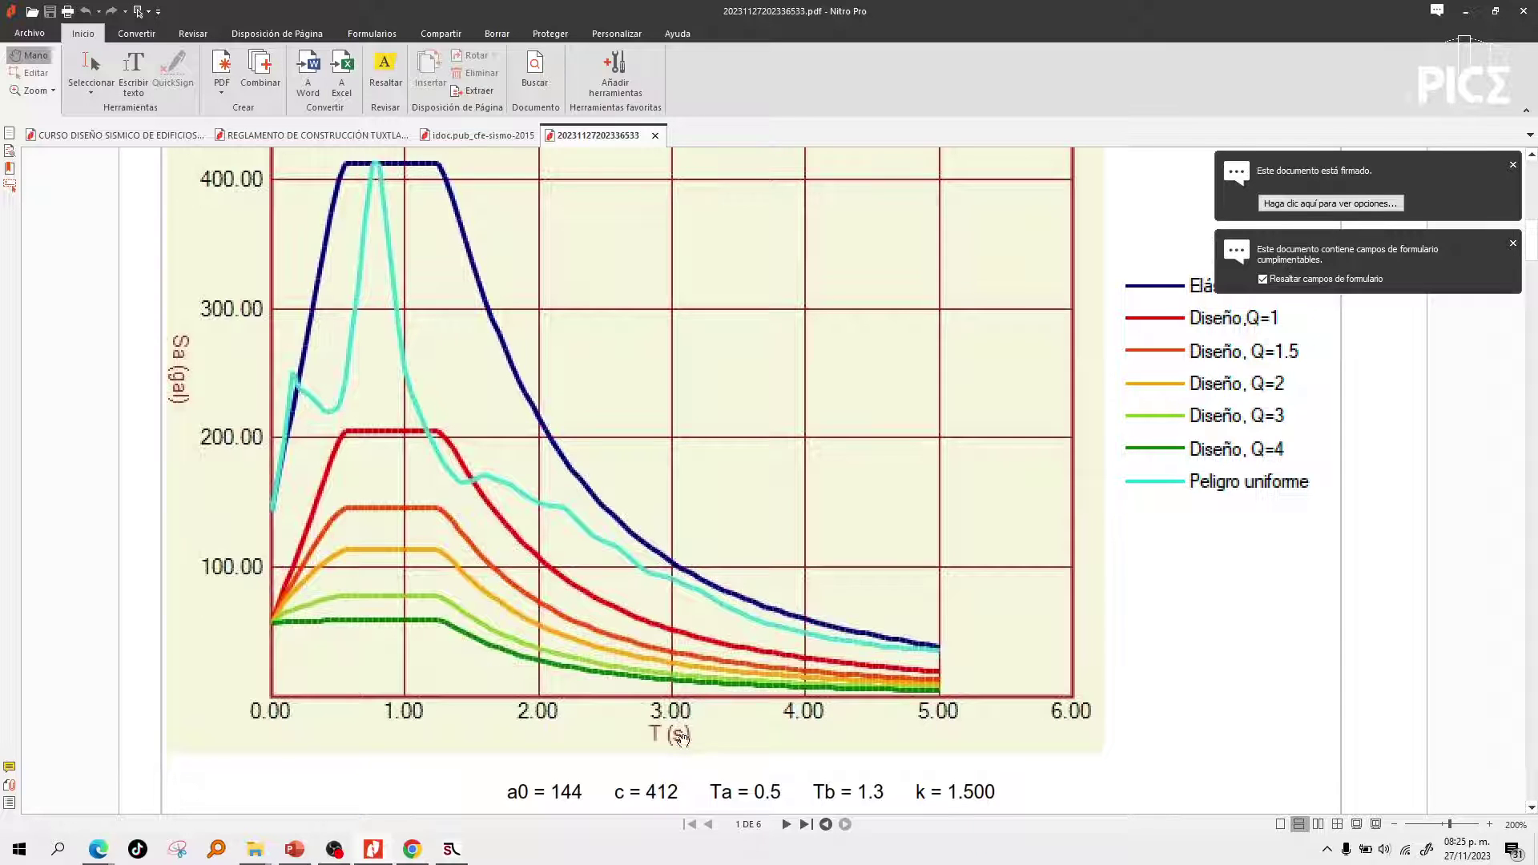
scroll(680, 735, down, 1)
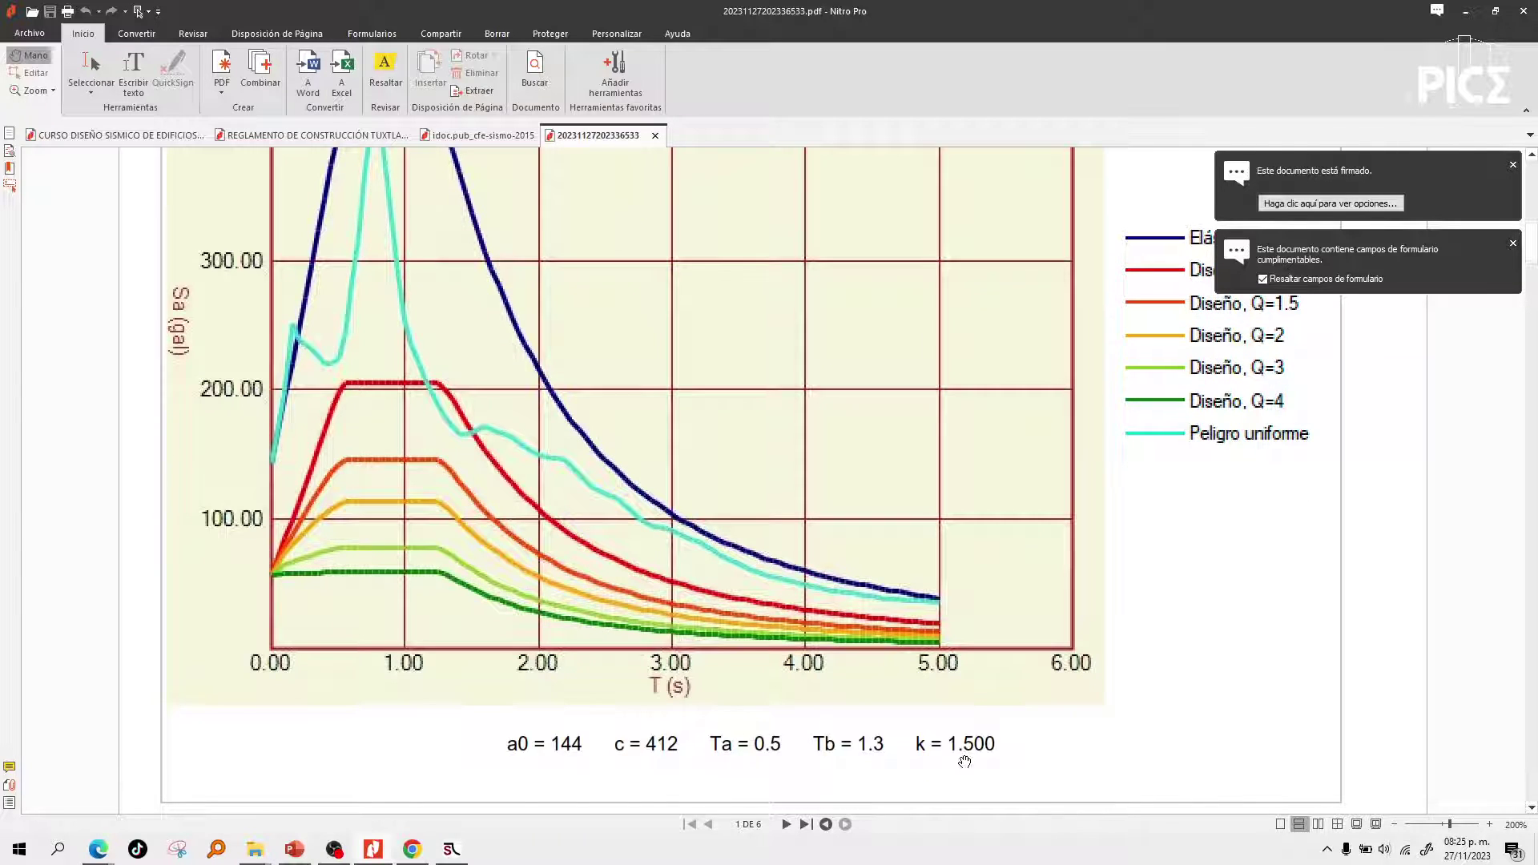
scroll(965, 762, up, 1)
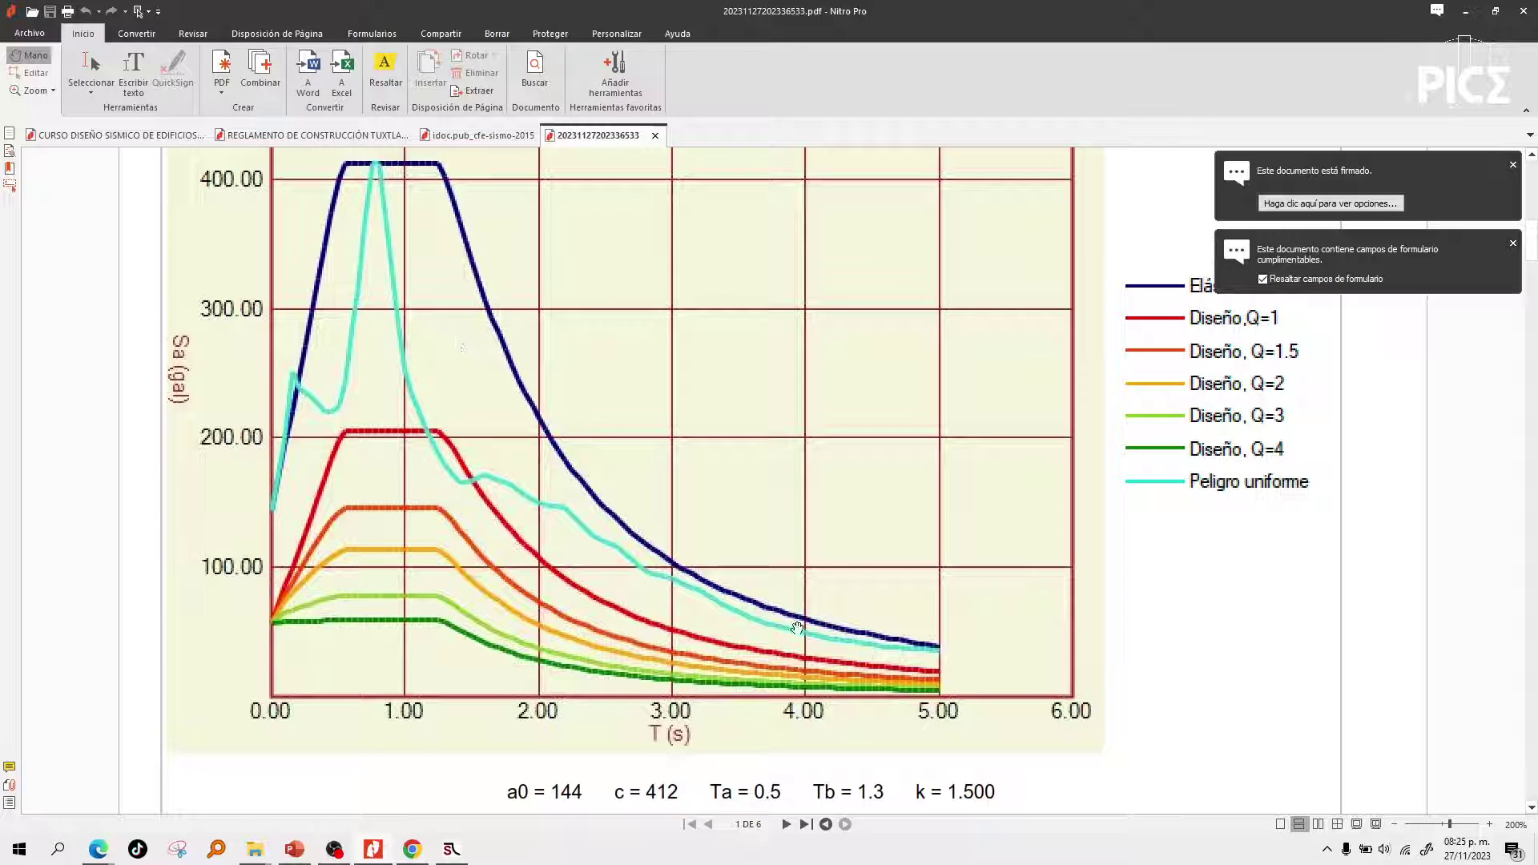
scroll(681, 477, down, 2)
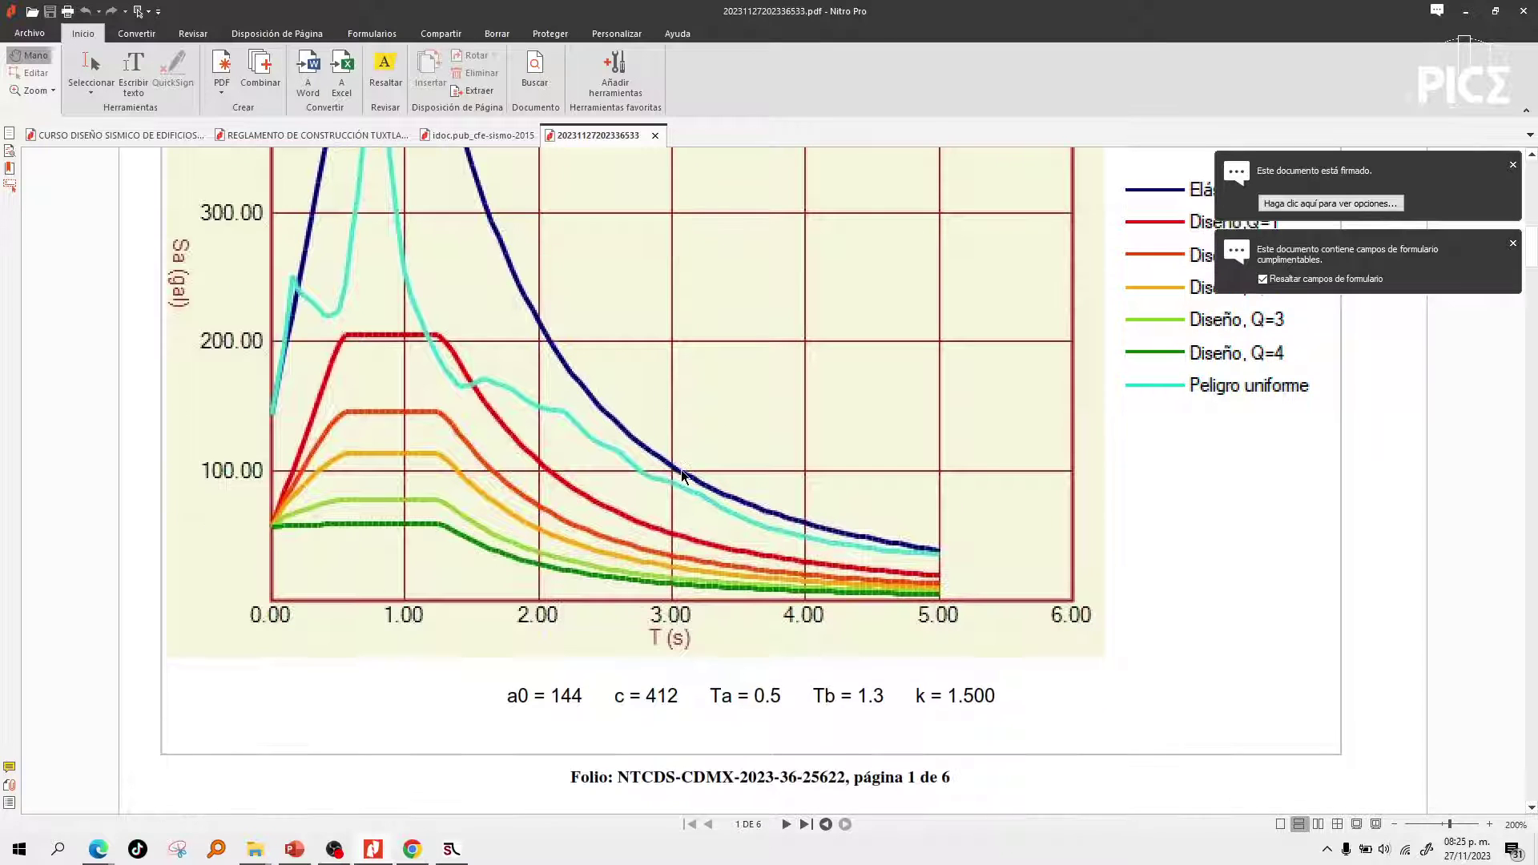
scroll(681, 477, up, 2)
scroll(681, 476, up, 1)
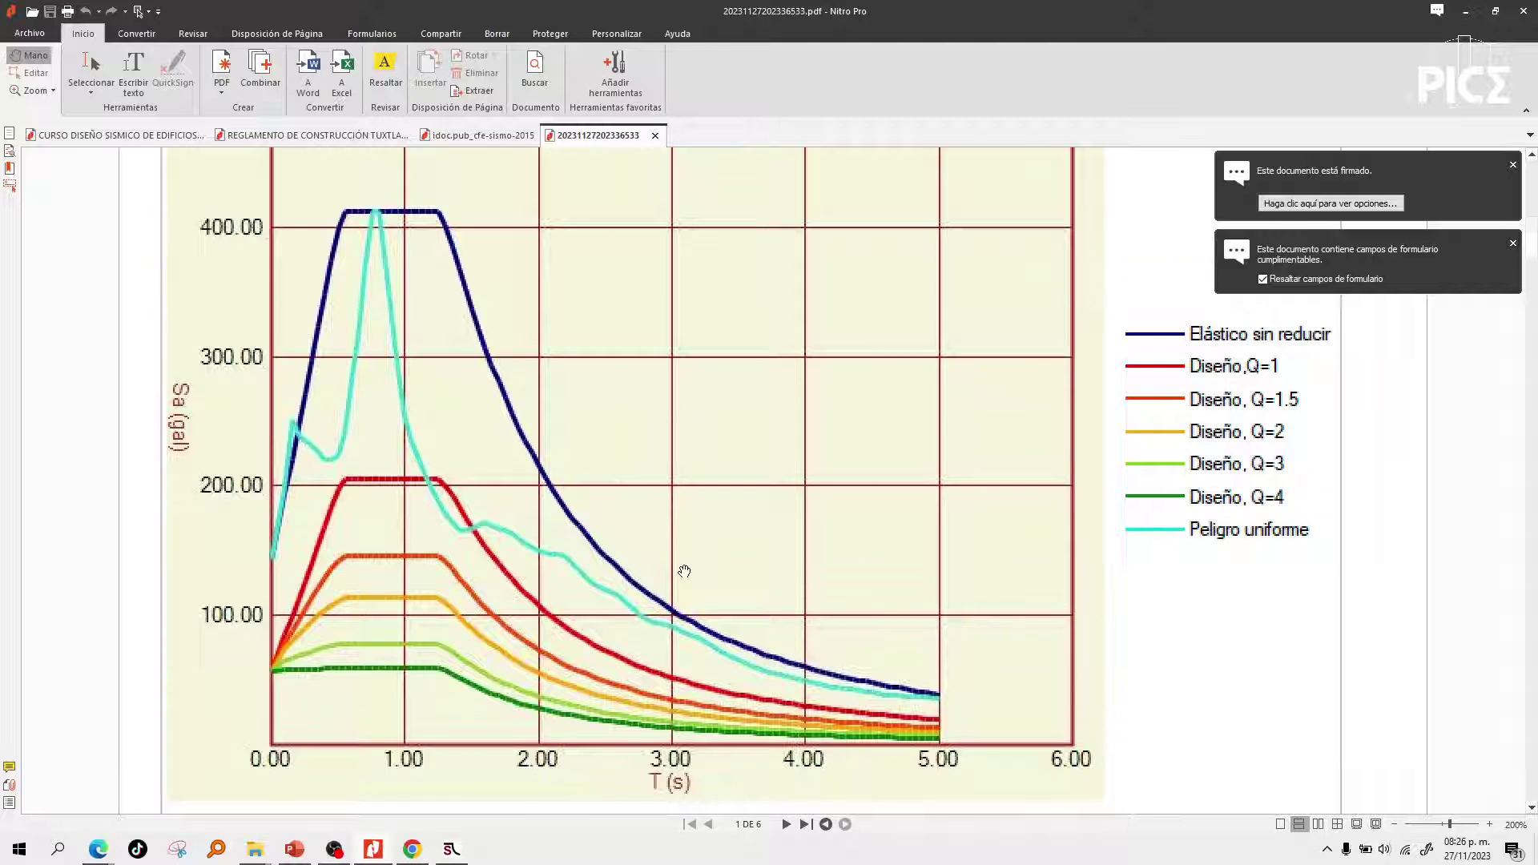
Compare the page 2 table of periods and spectral ordinates for each Q factor with the spectrum chart.
scroll(684, 571, down, 3)
scroll(939, 609, down, 5)
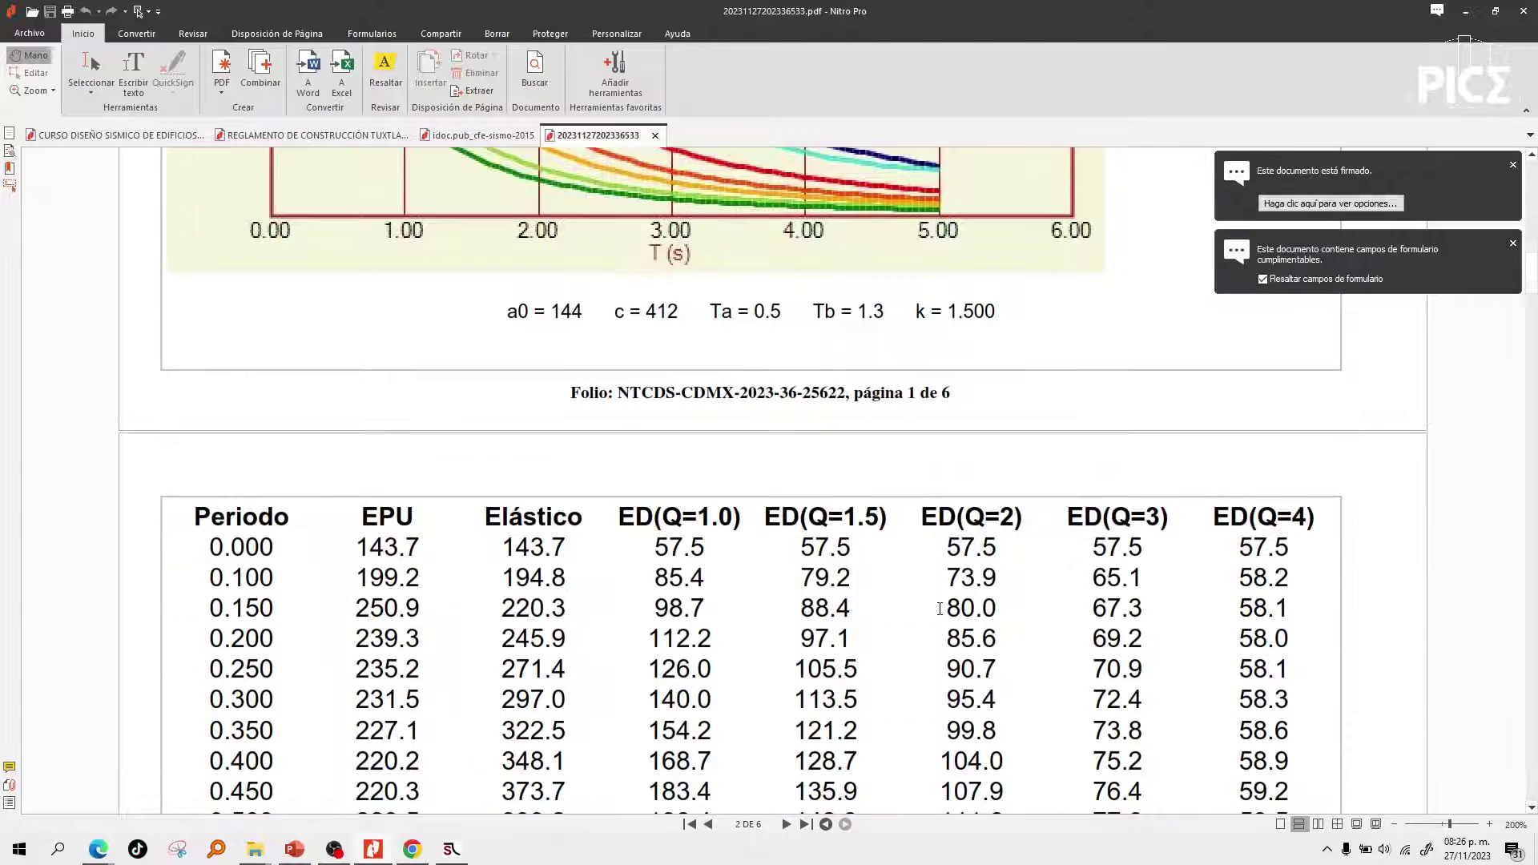
scroll(604, 604, down, 2)
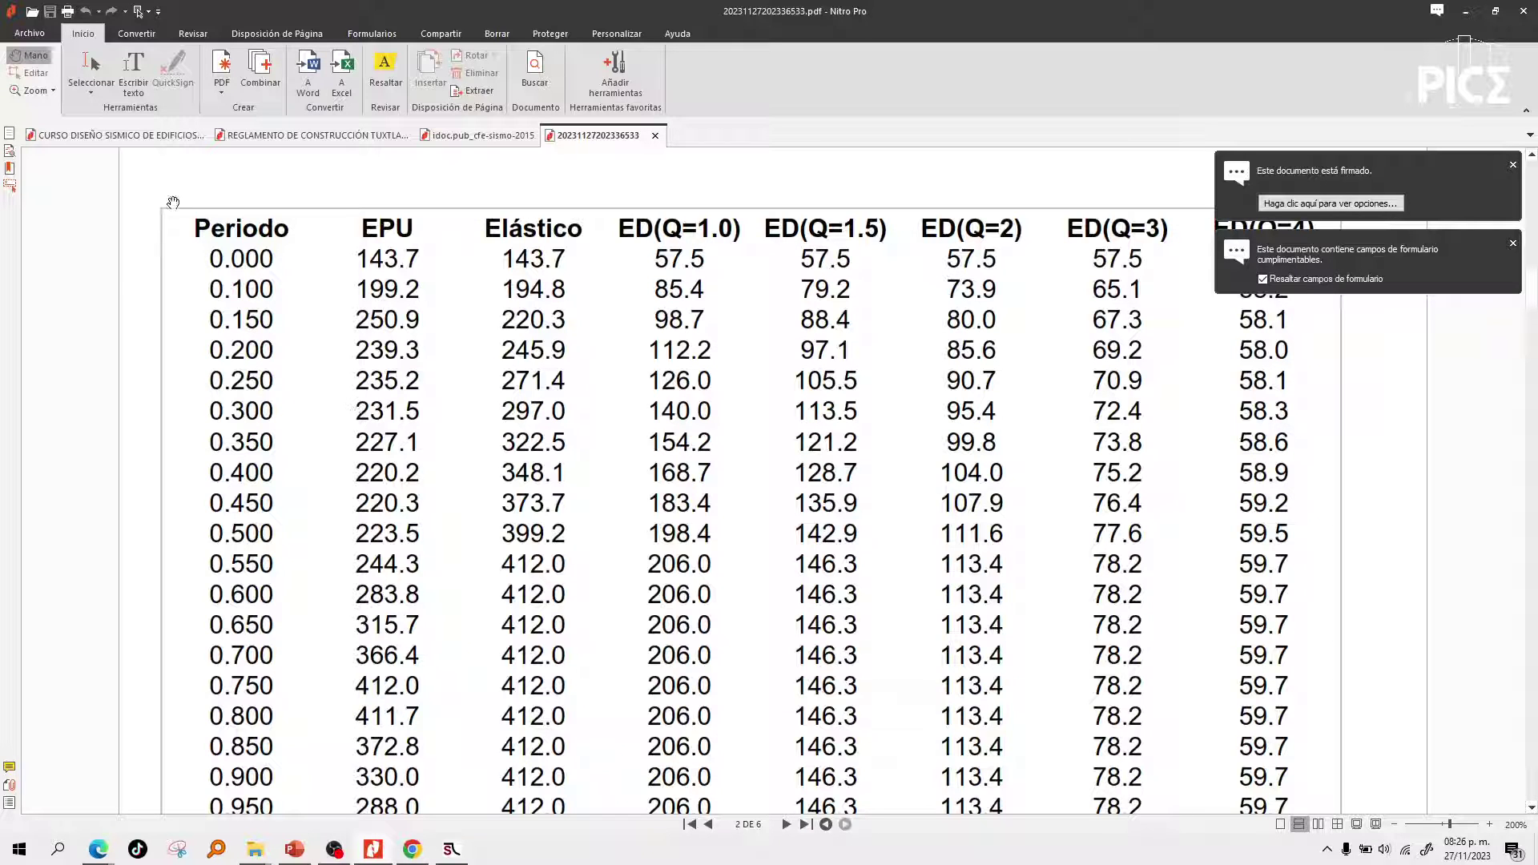
scroll(225, 248, up, 10)
scroll(515, 508, down, 1)
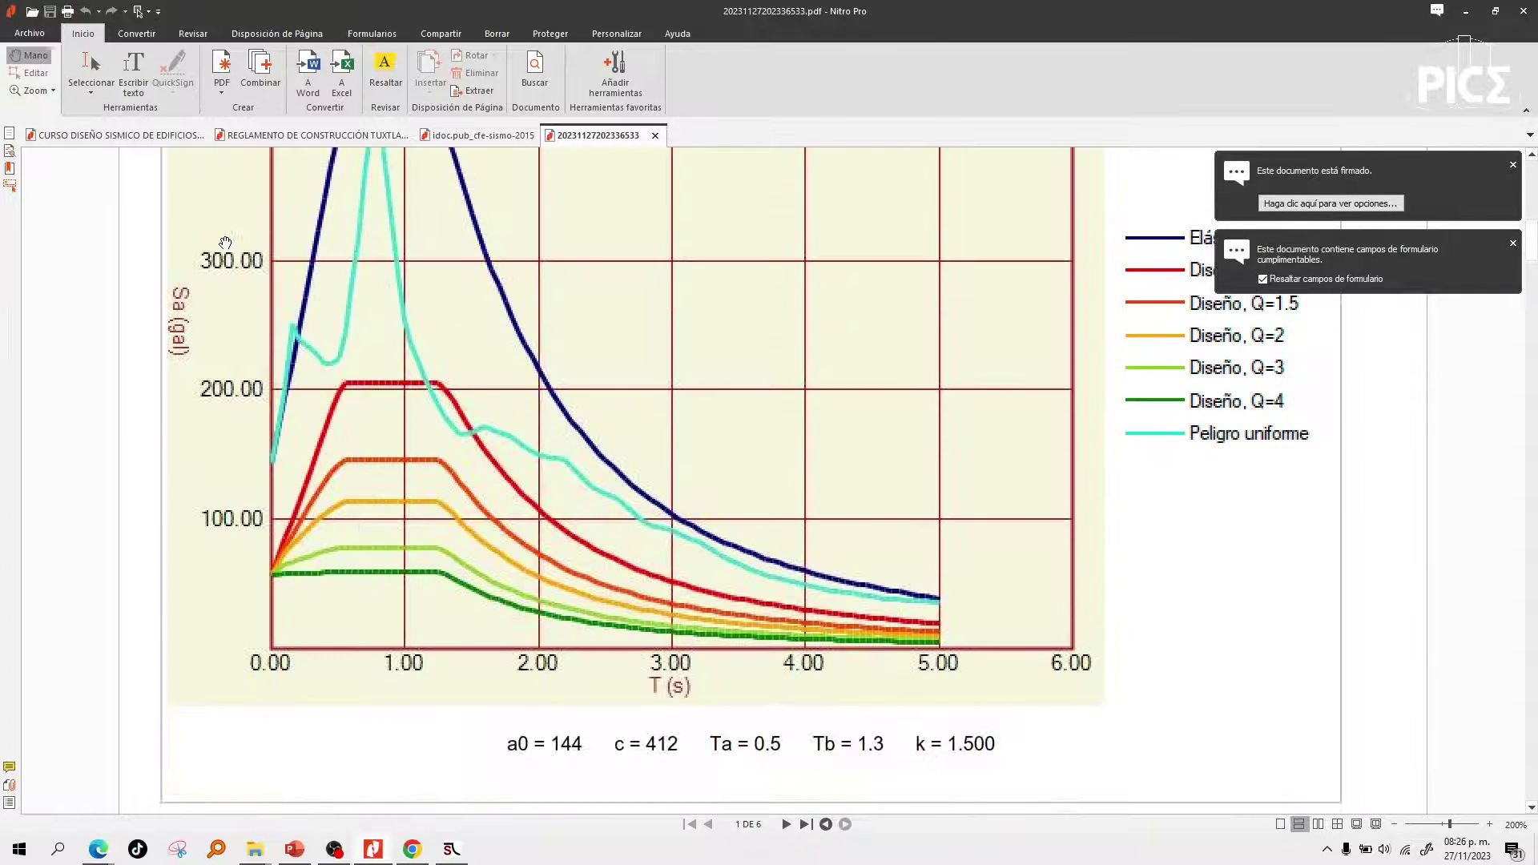
scroll(514, 508, down, 4)
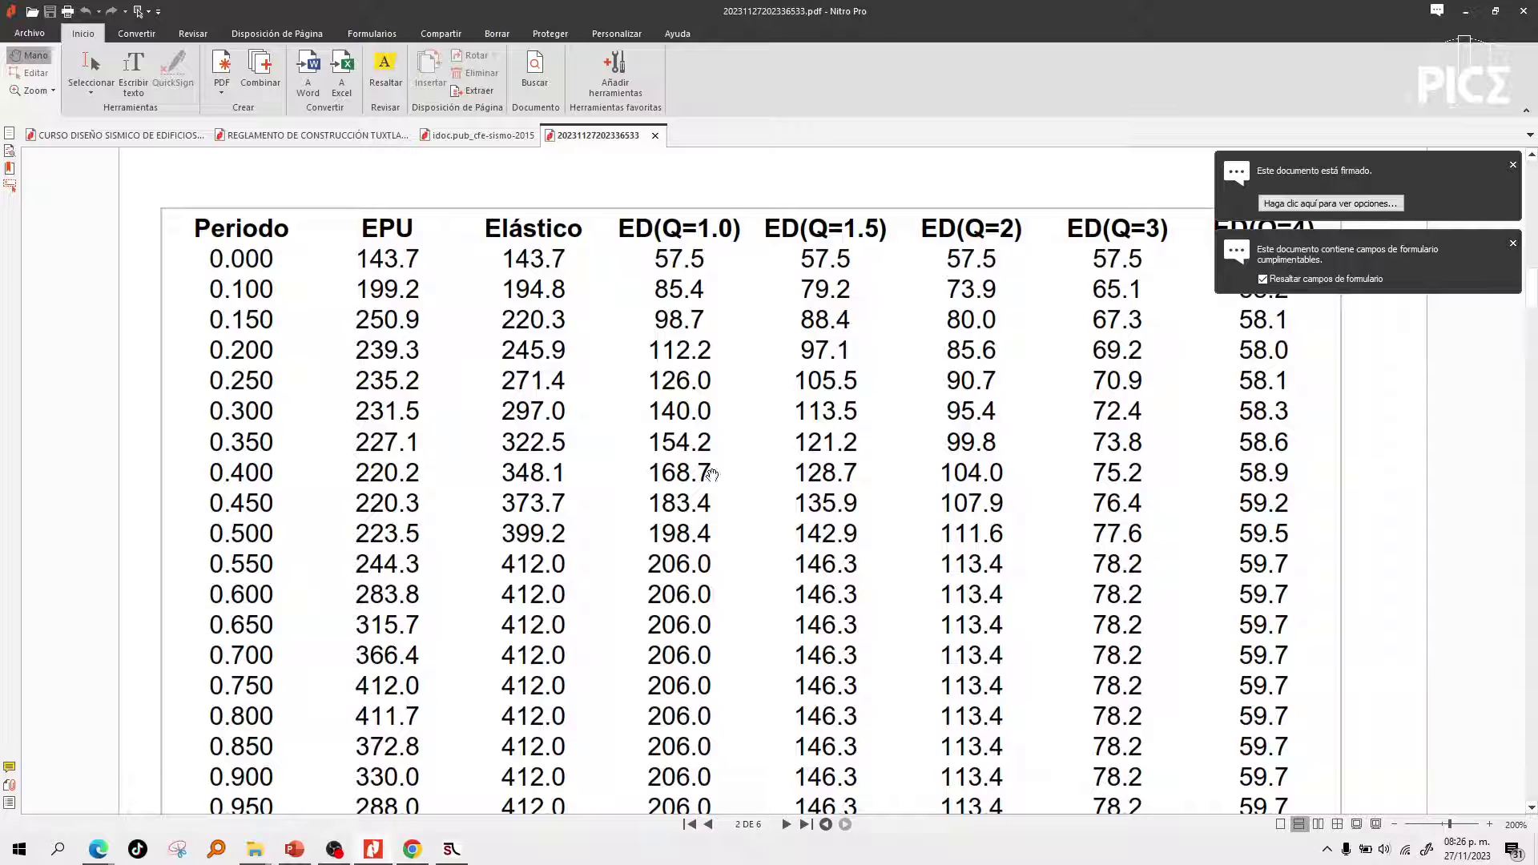
scroll(1222, 565, down, 2)
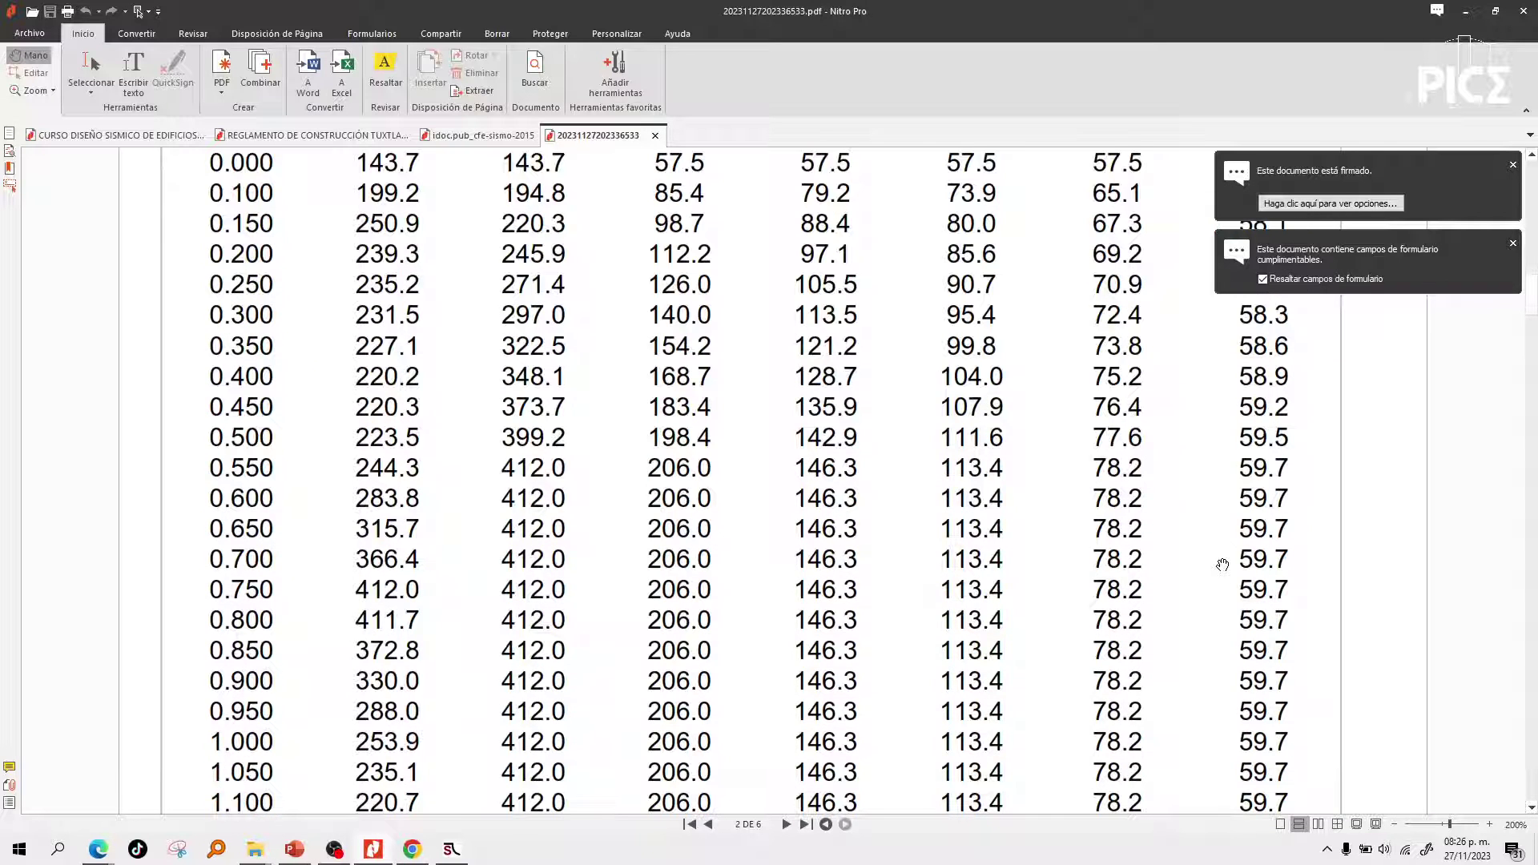
scroll(1222, 565, up, 2)
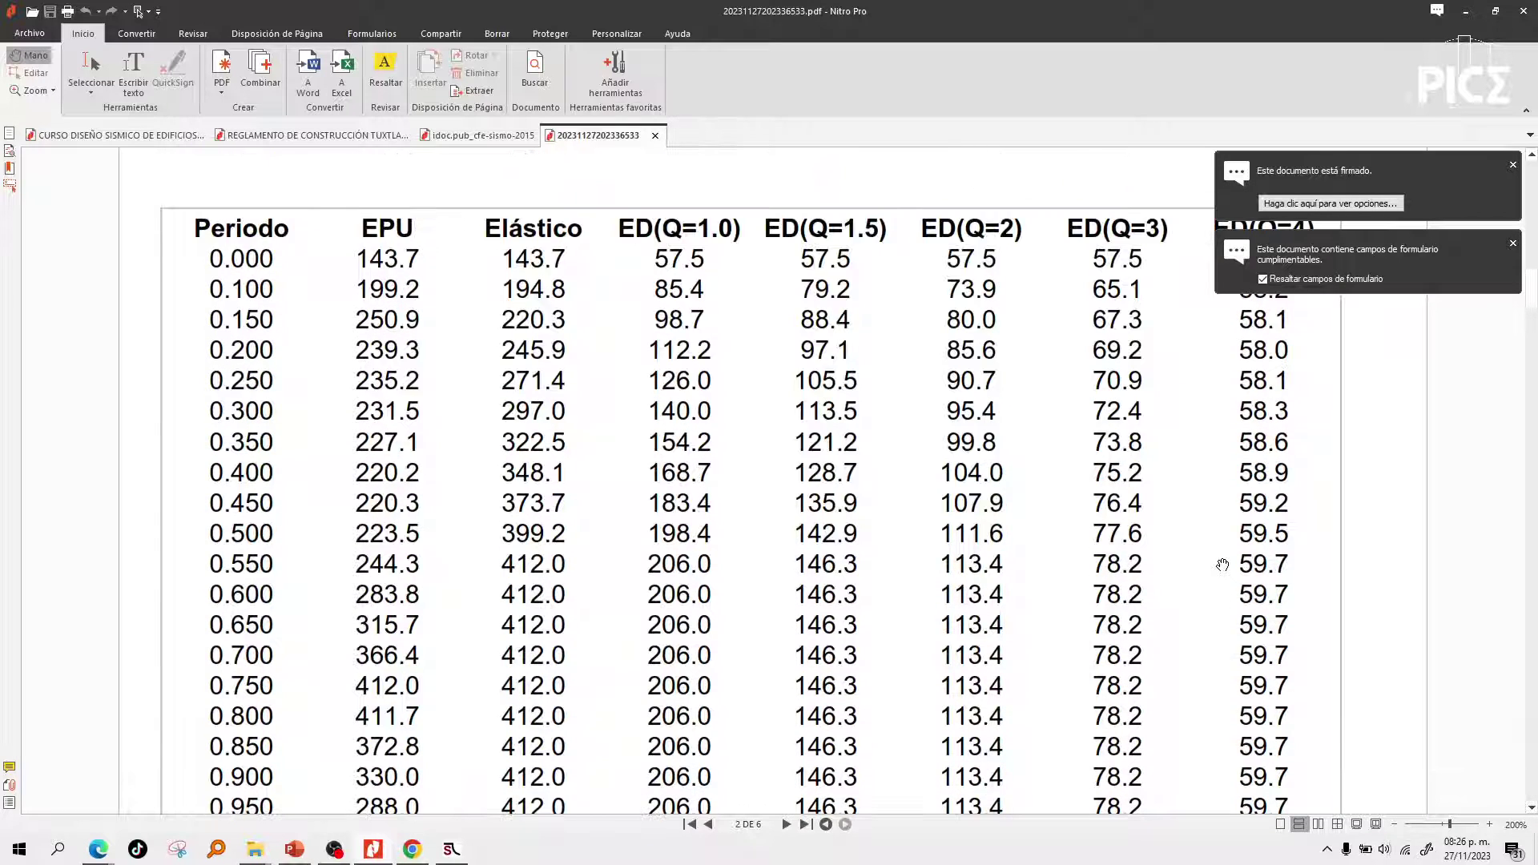
scroll(1222, 564, up, 10)
scroll(969, 511, down, 15)
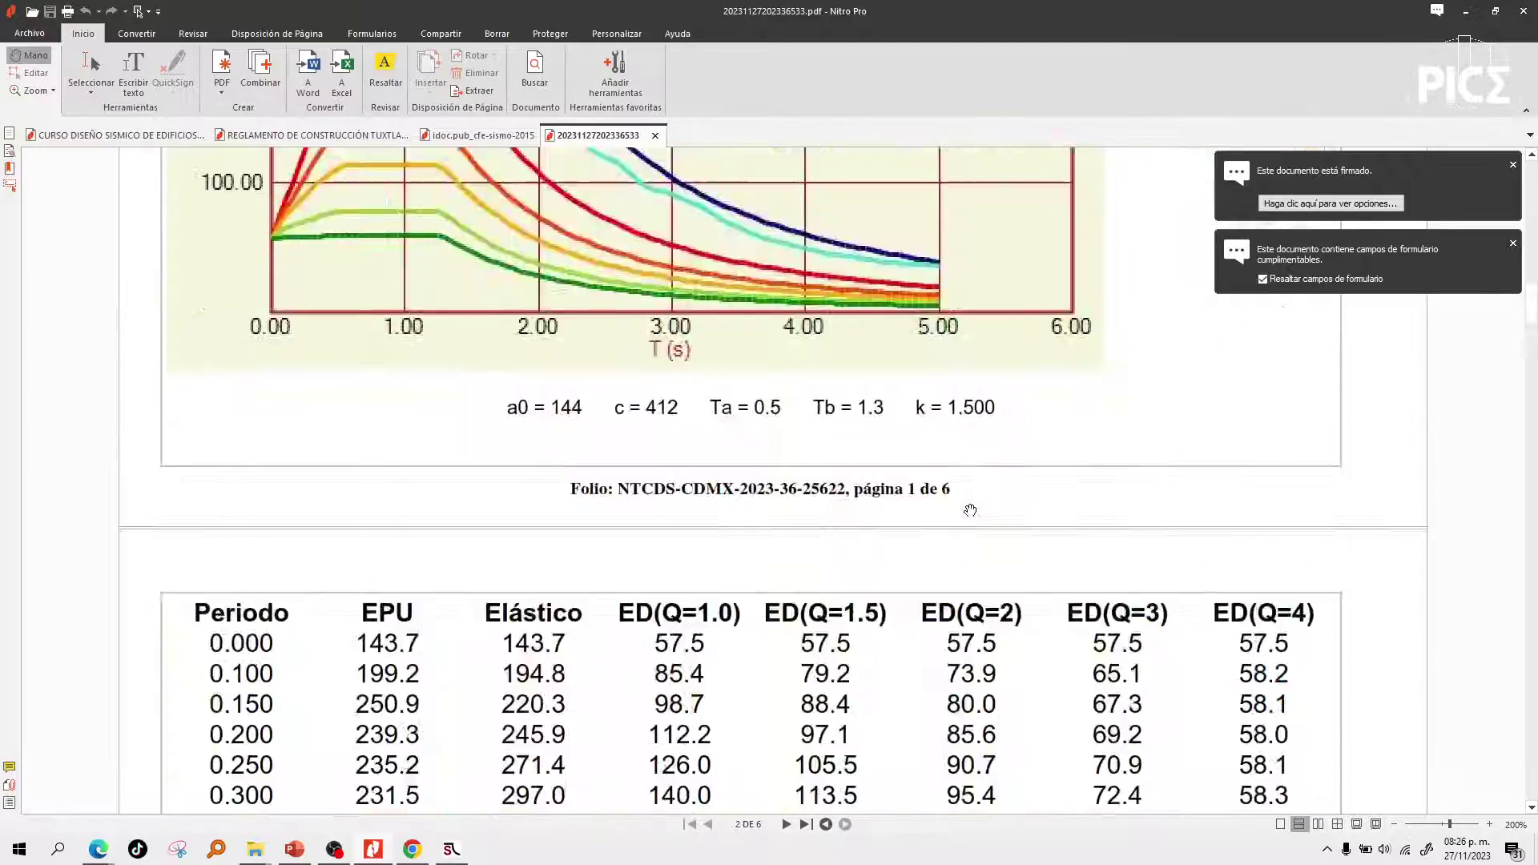
Review the remaining spectrum tables through page 6, including the uniform hazard spectra by family and epoch.
scroll(969, 511, down, 20)
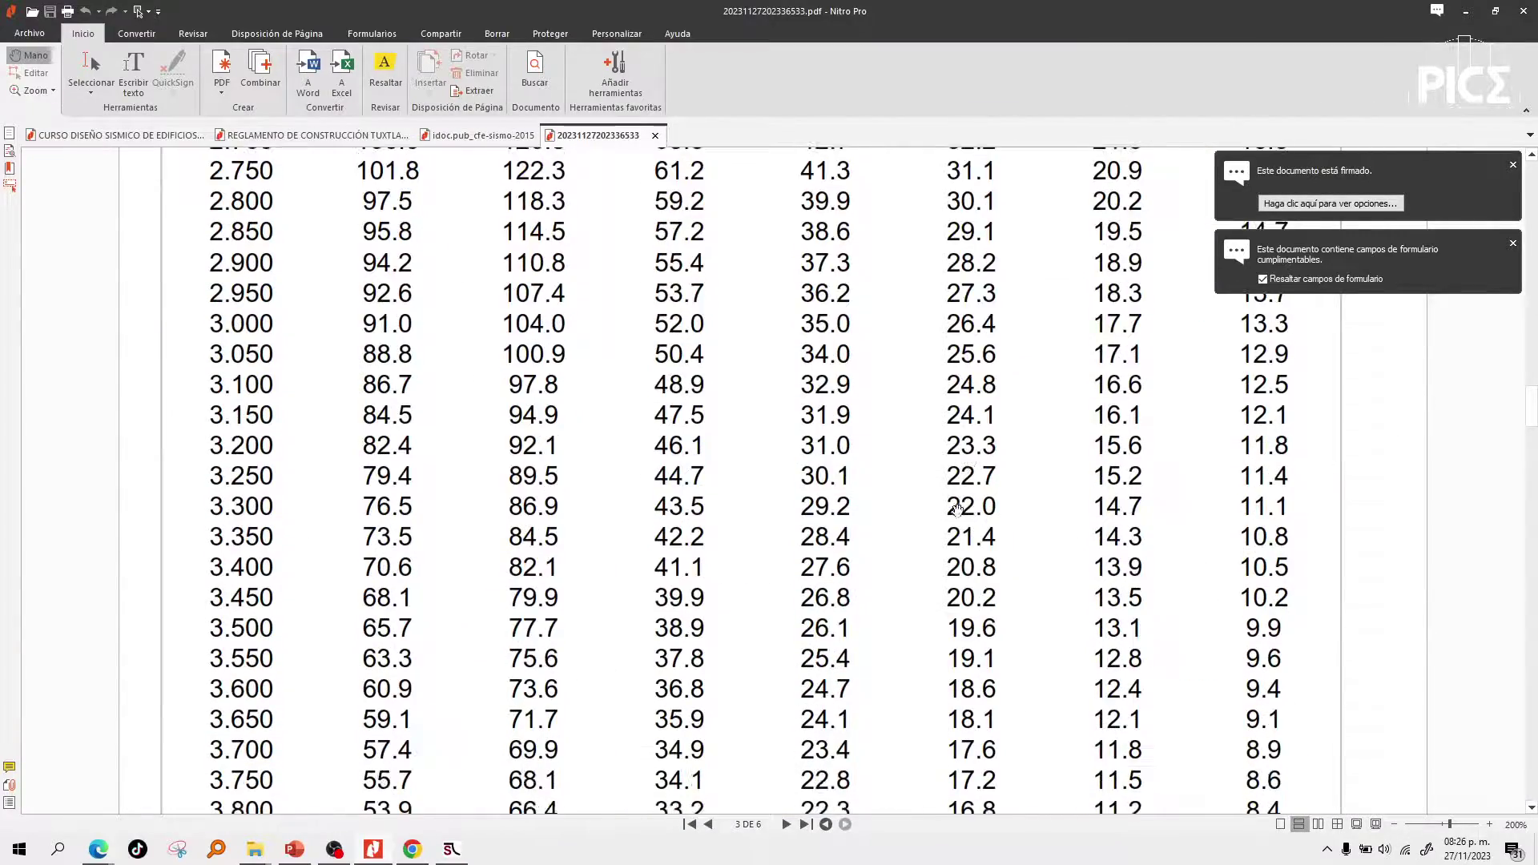
scroll(649, 491, down, 5)
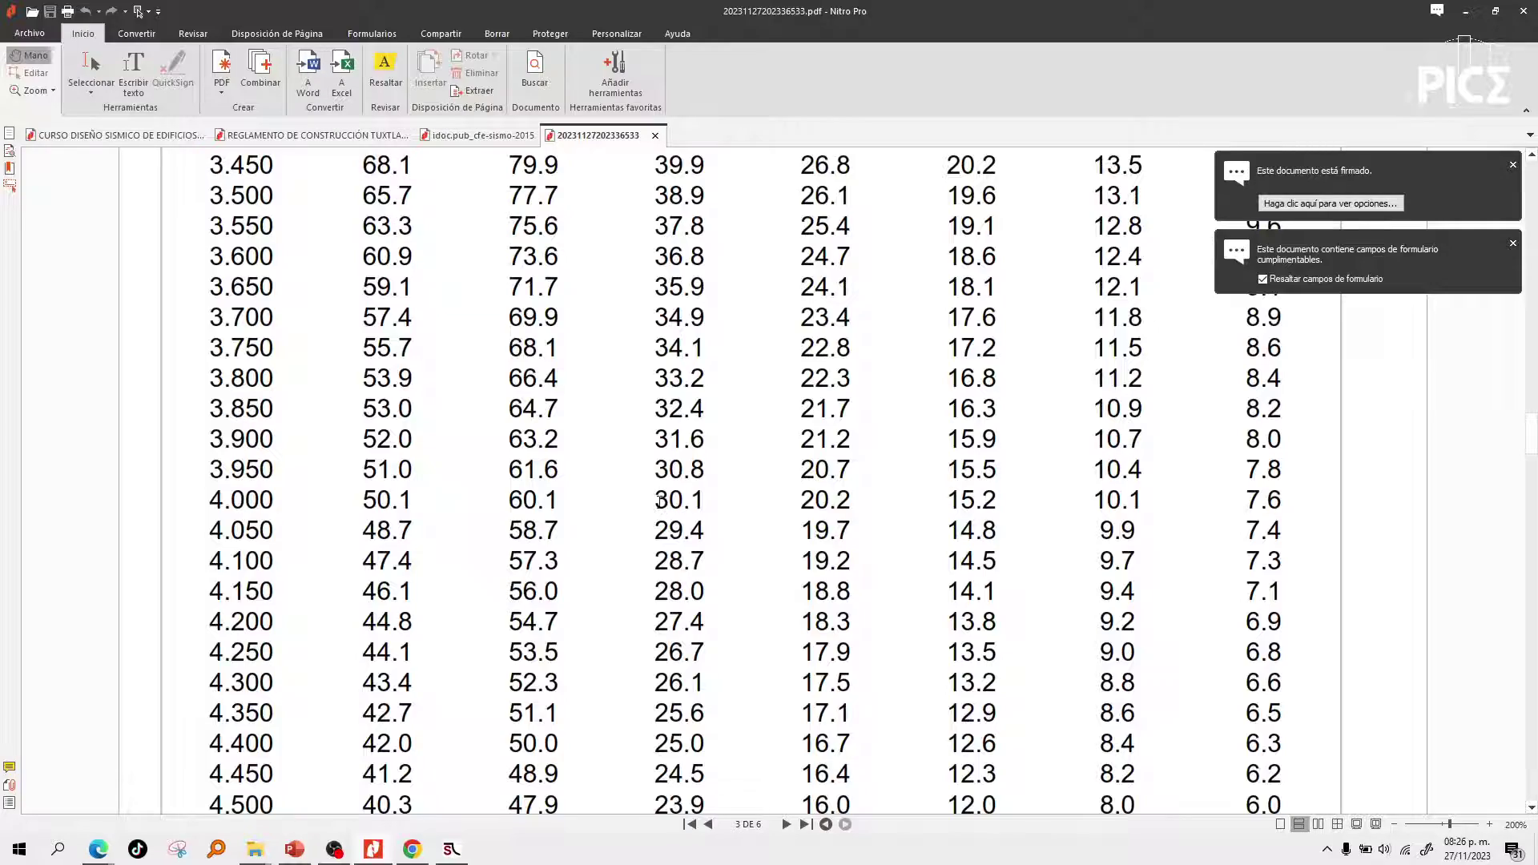
scroll(660, 501, down, 3)
scroll(660, 502, down, 15)
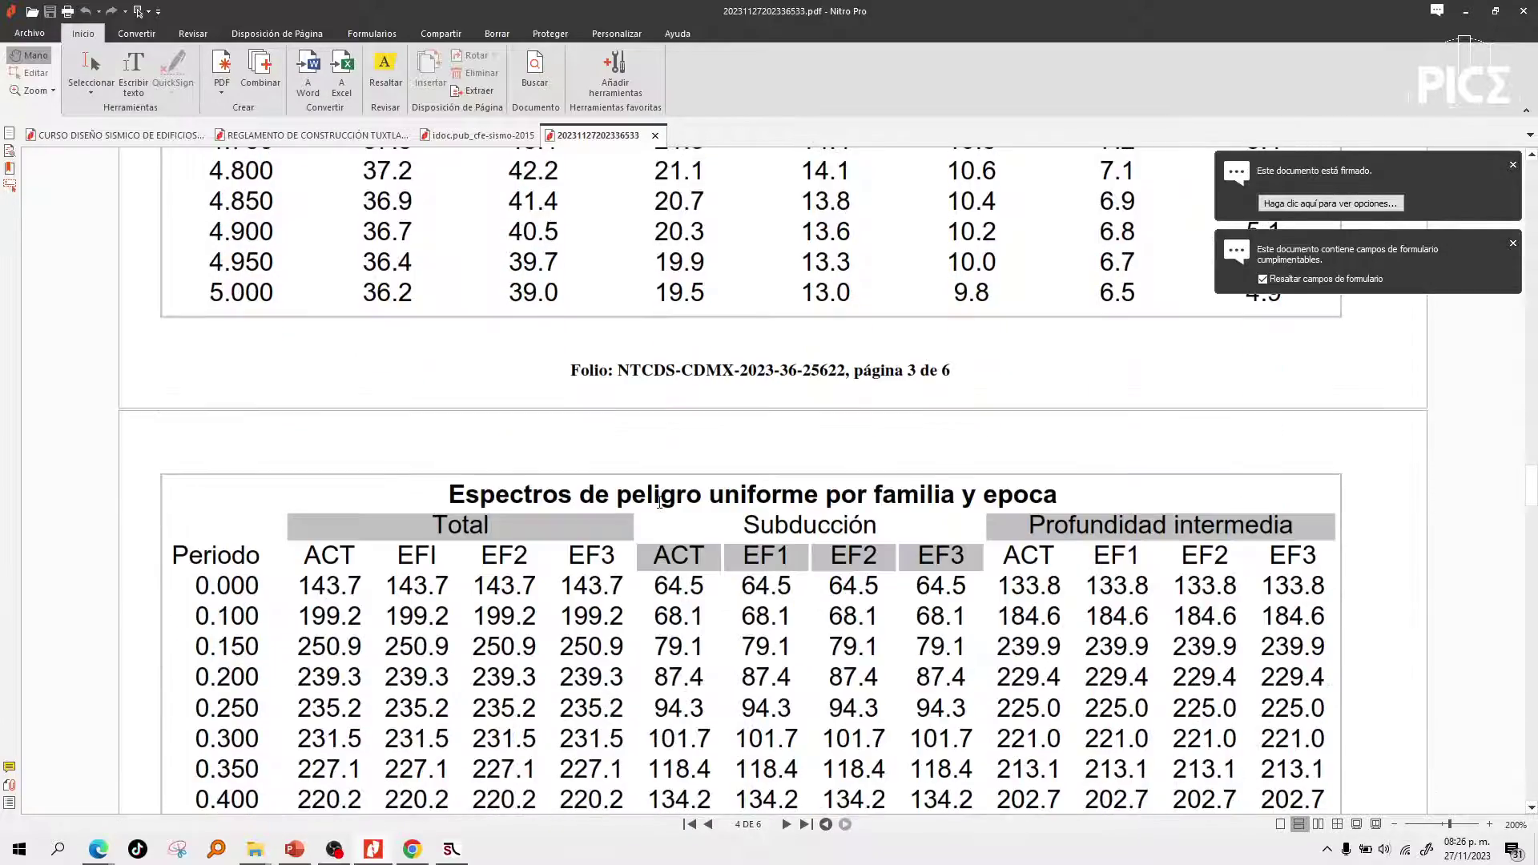
scroll(660, 502, down, 20)
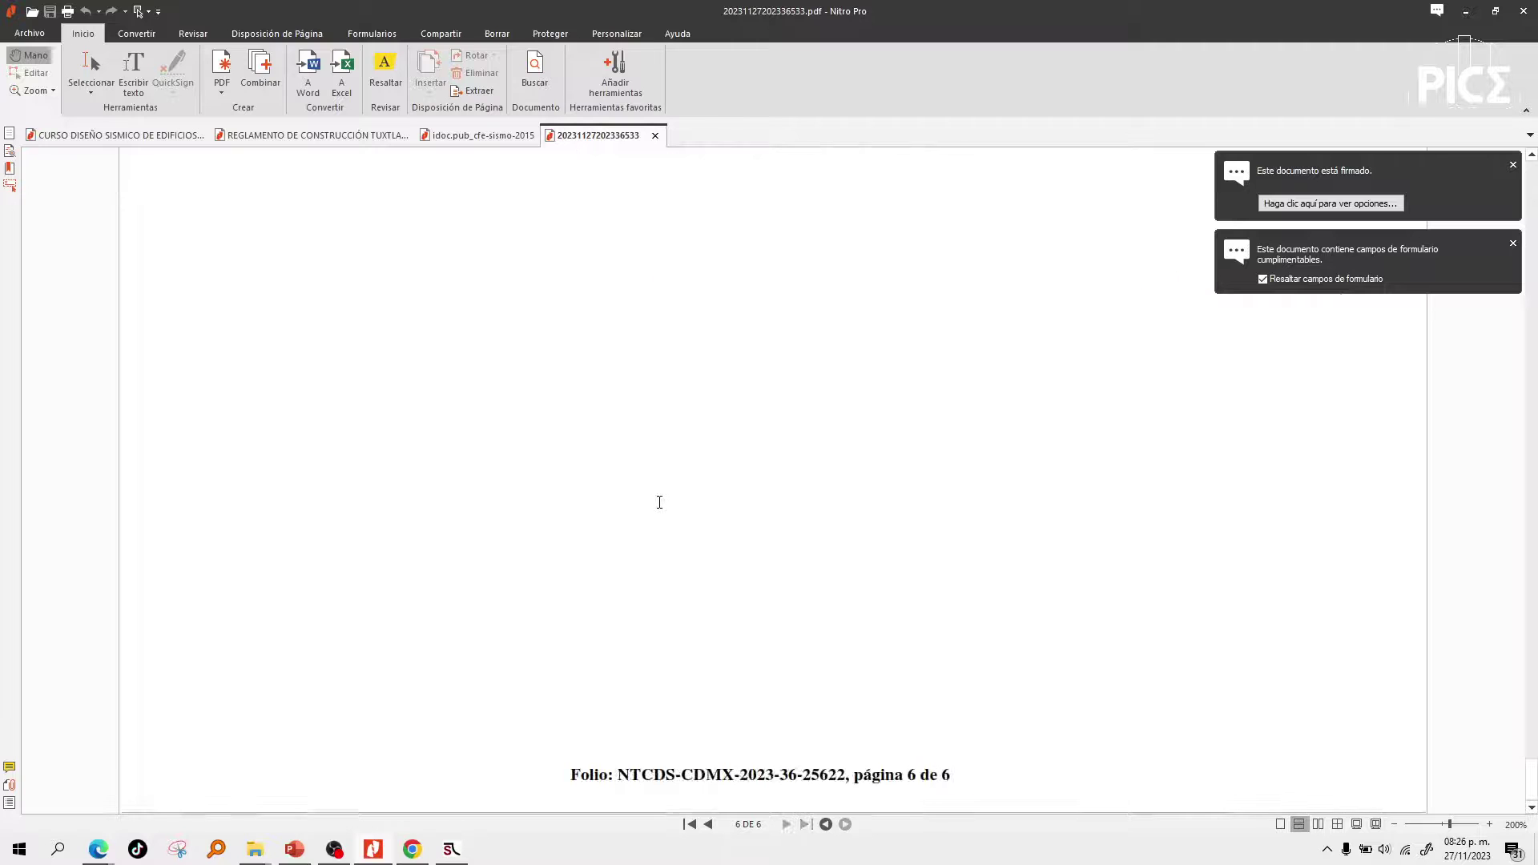
scroll(663, 508, up, 7)
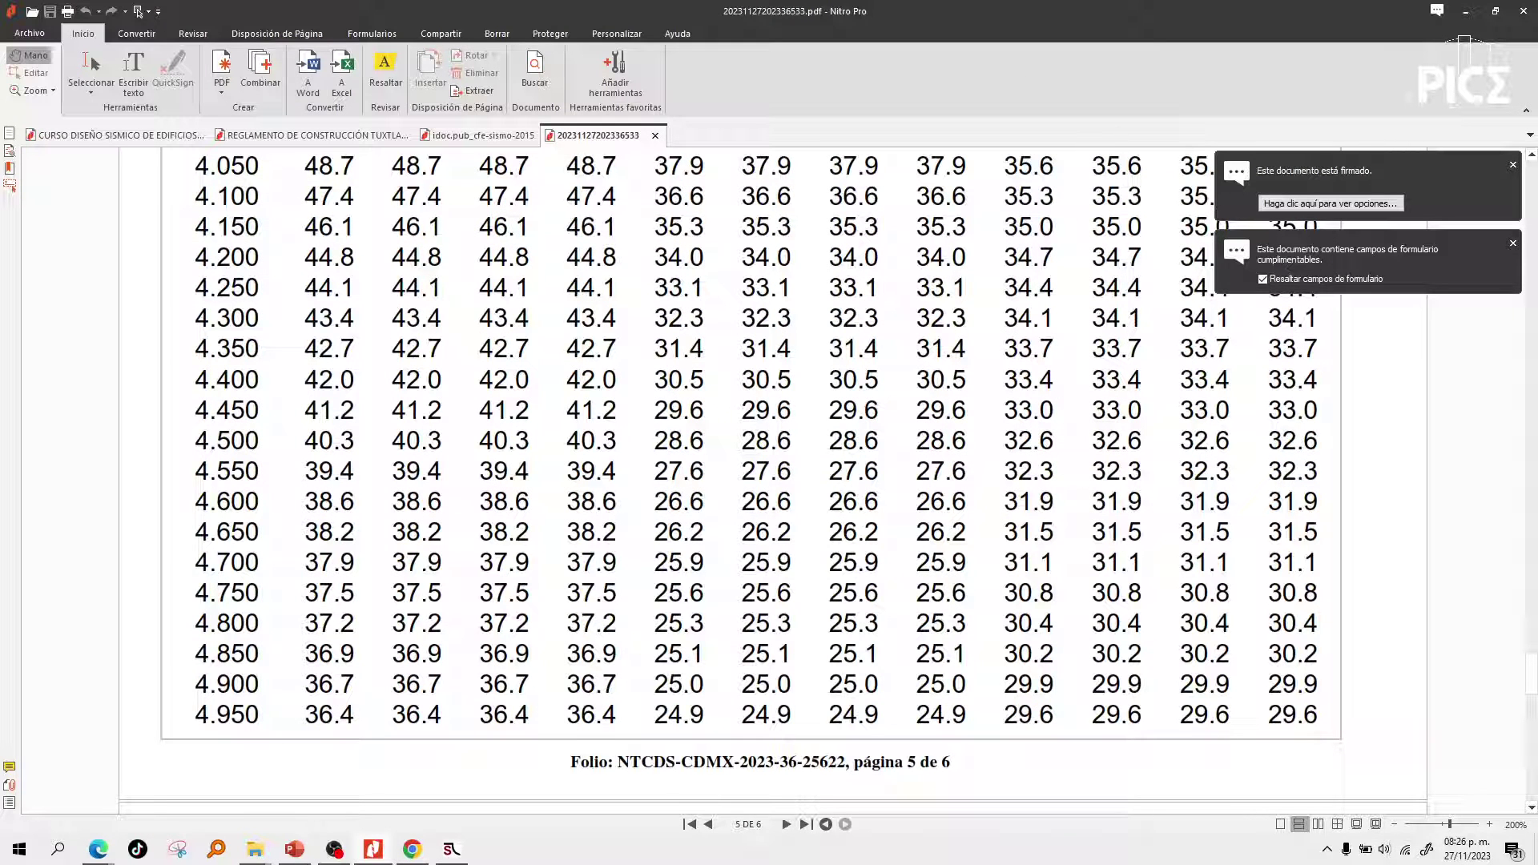
click(1465, 11)
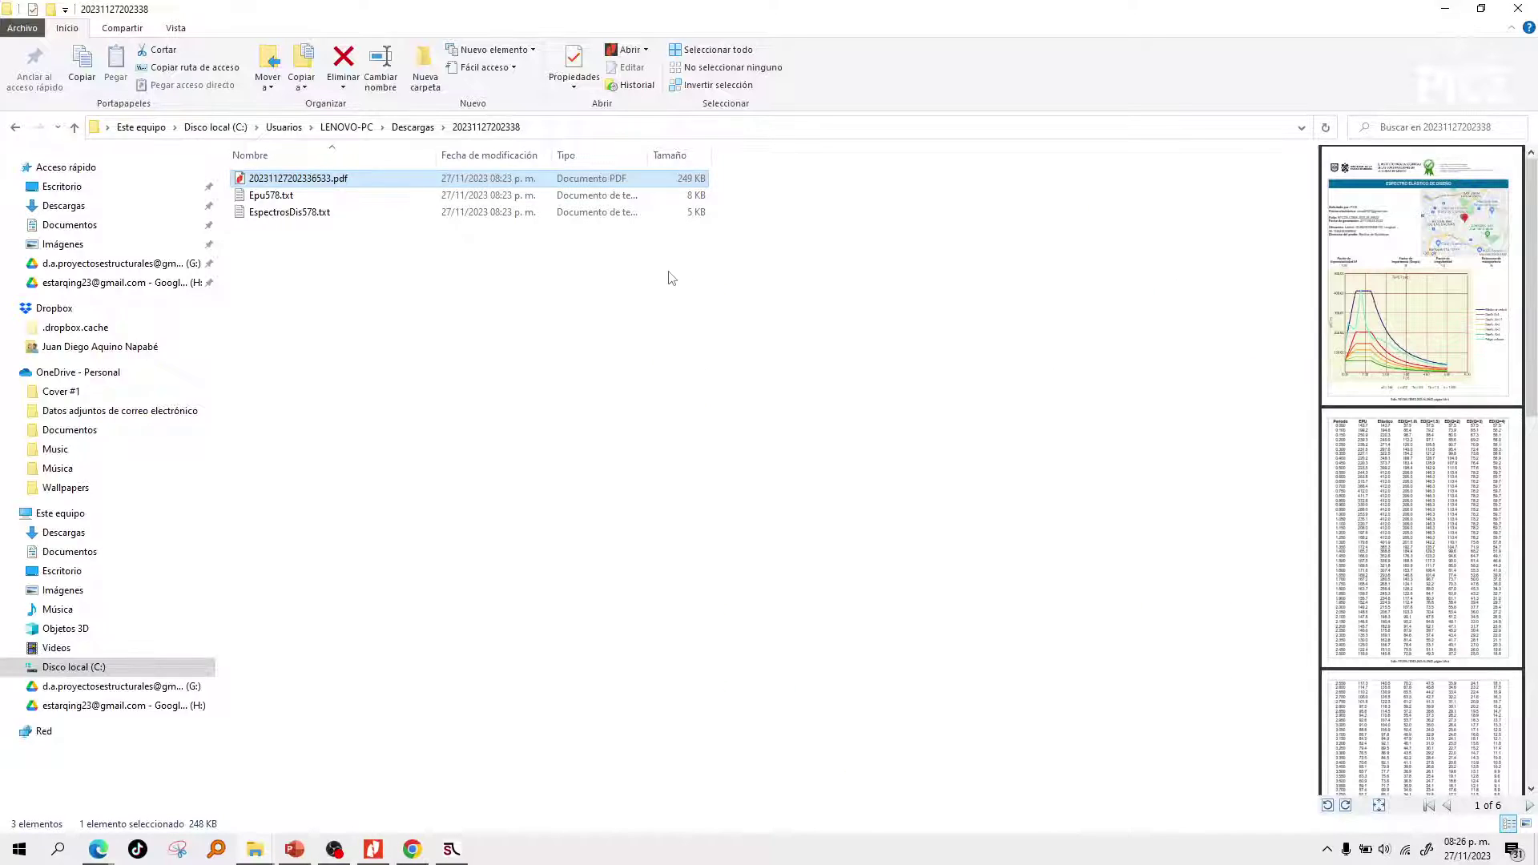
key(Down)
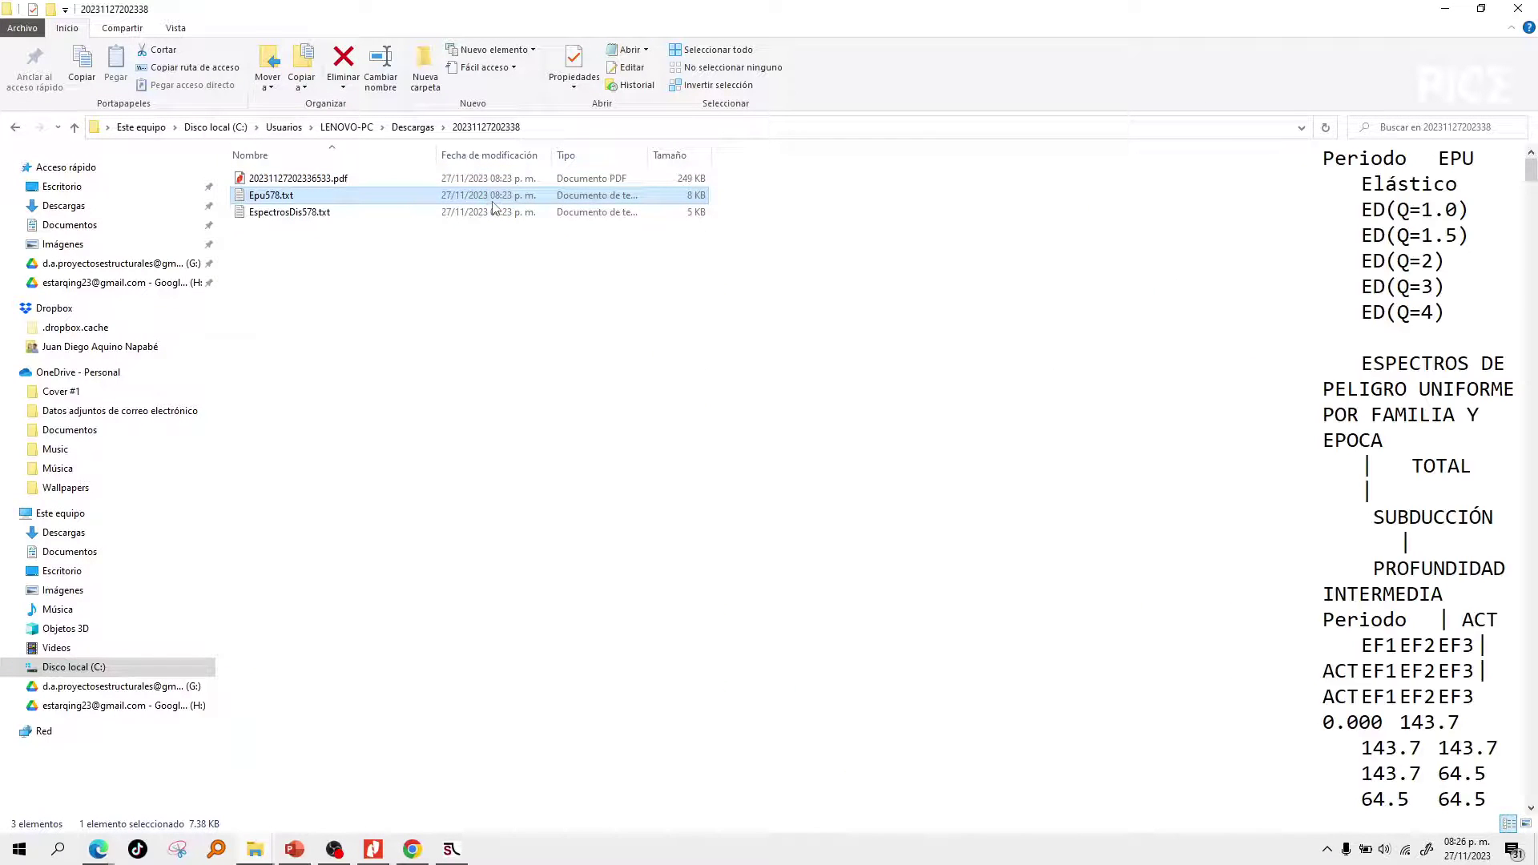
click(494, 210)
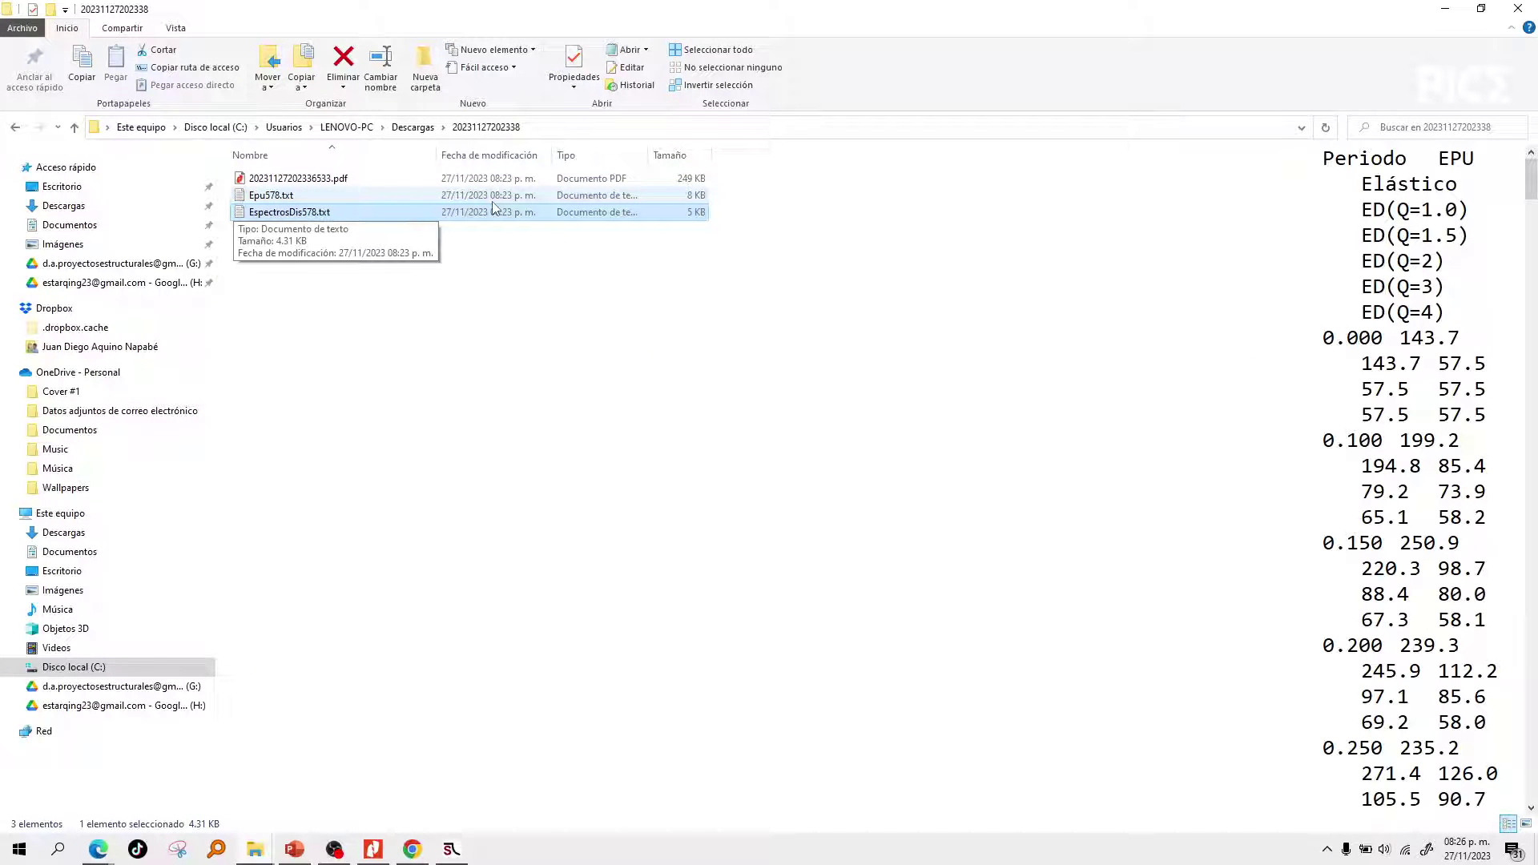
key(Up)
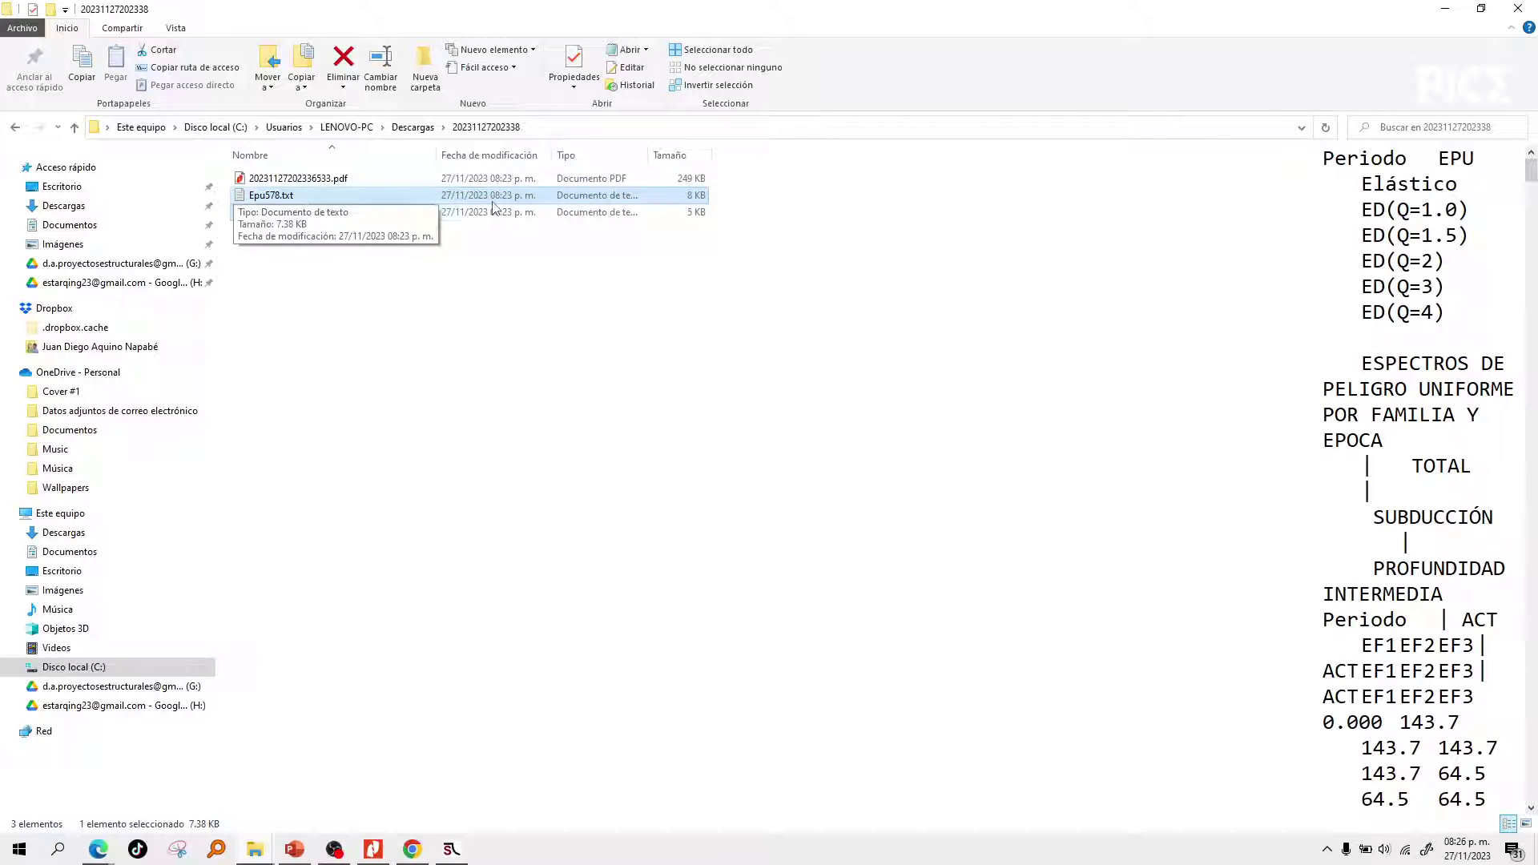
key(Down)
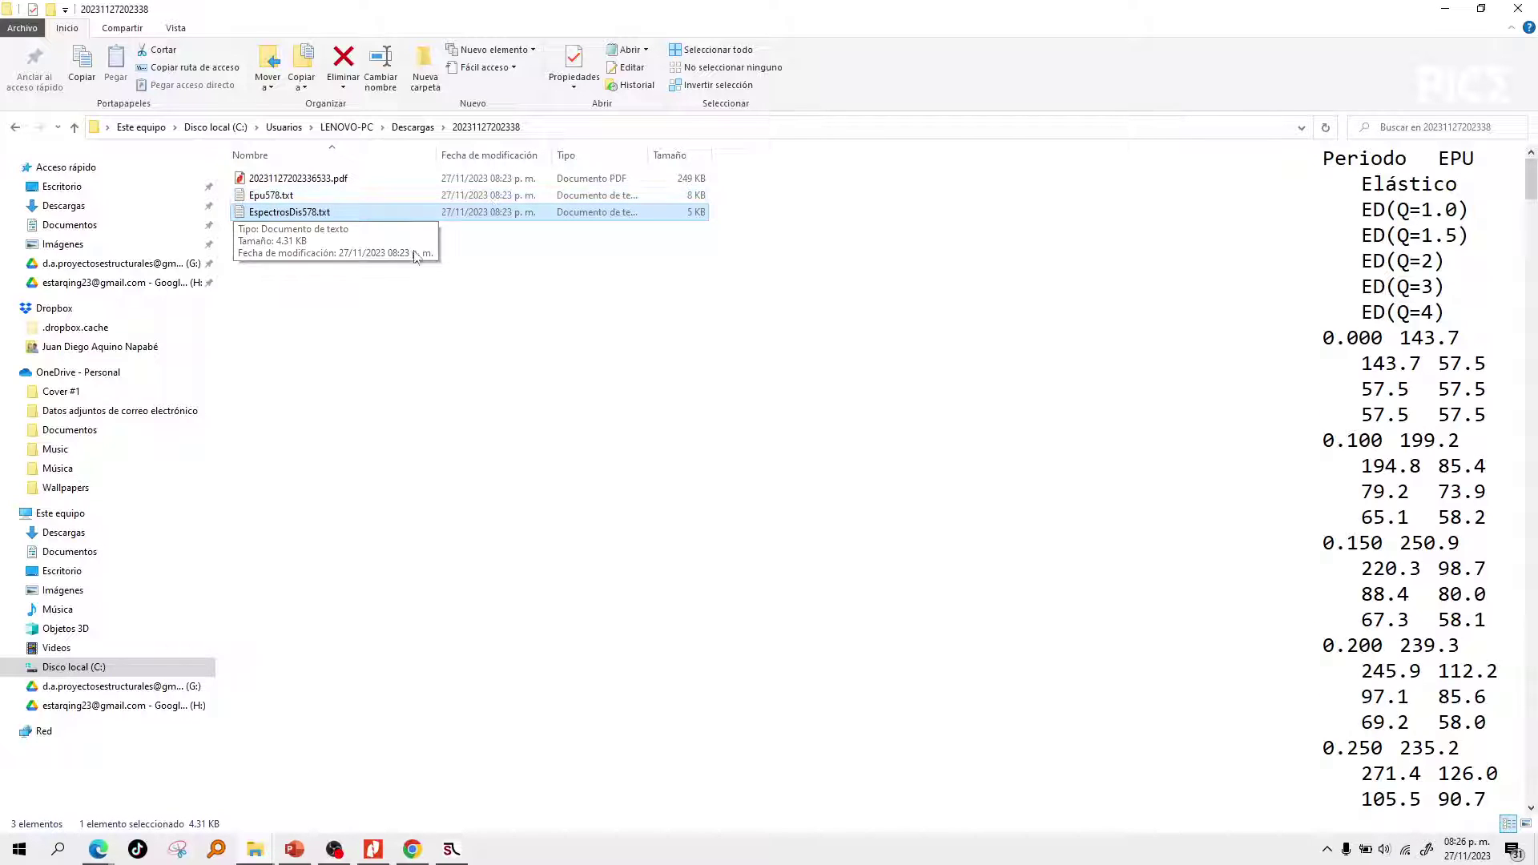
Open EspectrosDis578.txt in Notepad, restore it to a floating window over the folder, and review its spectrum data.
double_click(308, 216)
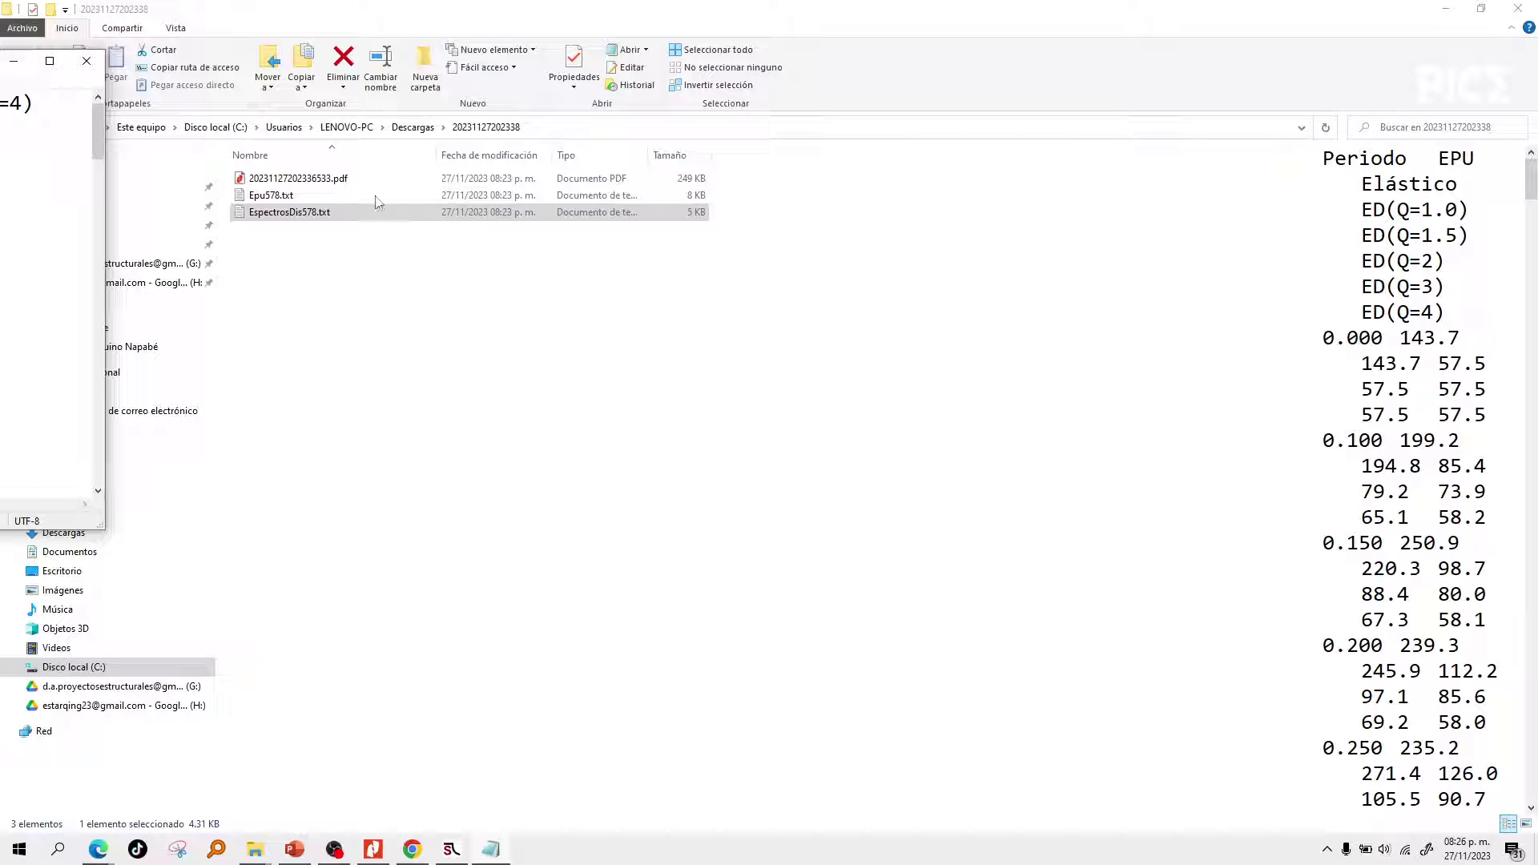
click(49, 61)
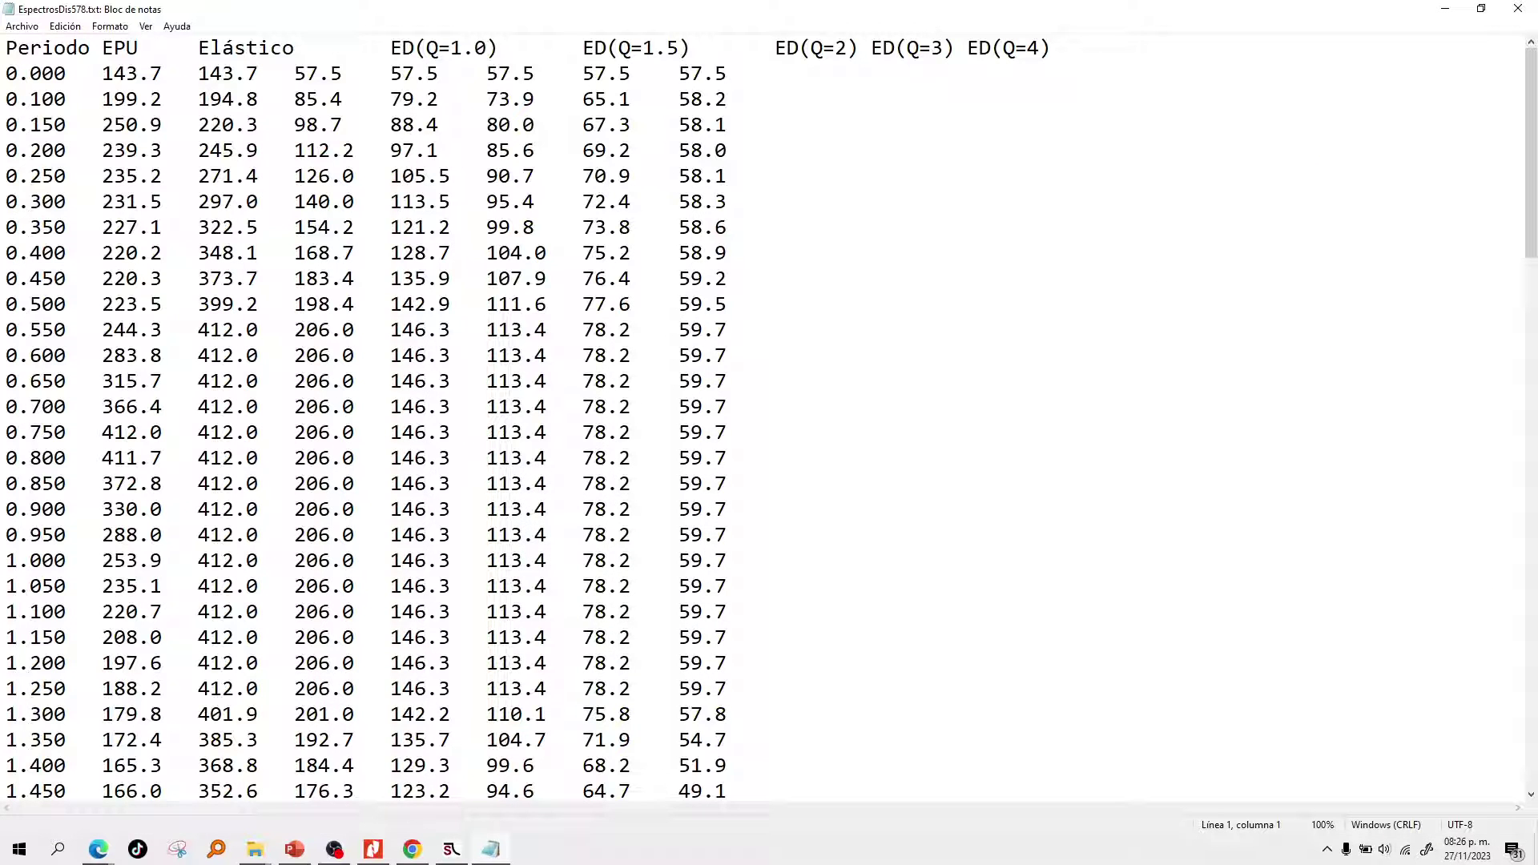
drag(793, 17, 827, 131)
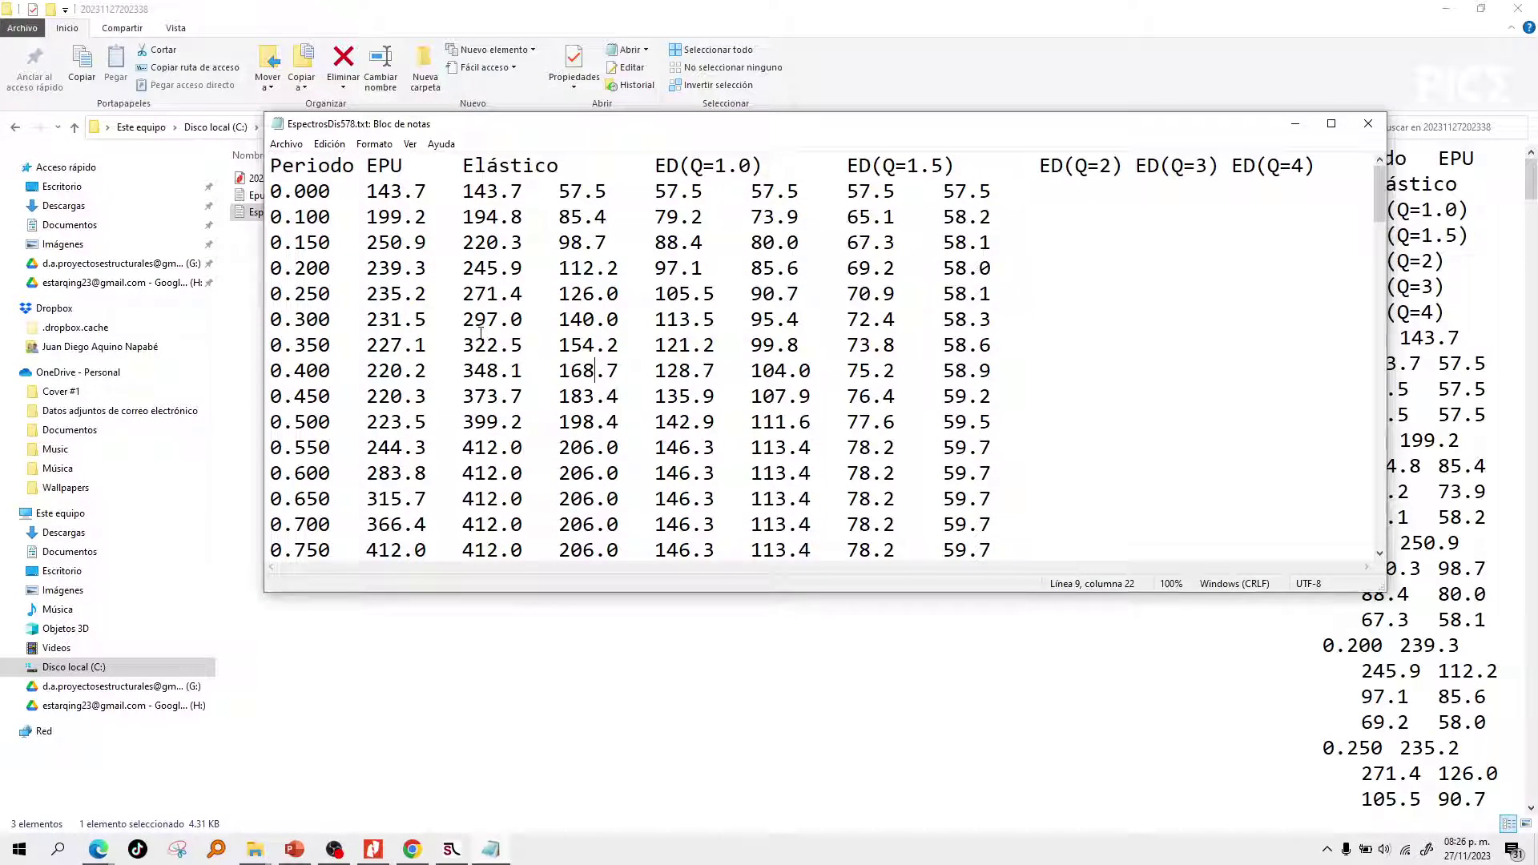
scroll(481, 333, down, 20)
scroll(481, 332, up, 20)
click(353, 234)
Search for and launch Excel with a blank workbook, and maximize its window.
click(56, 850)
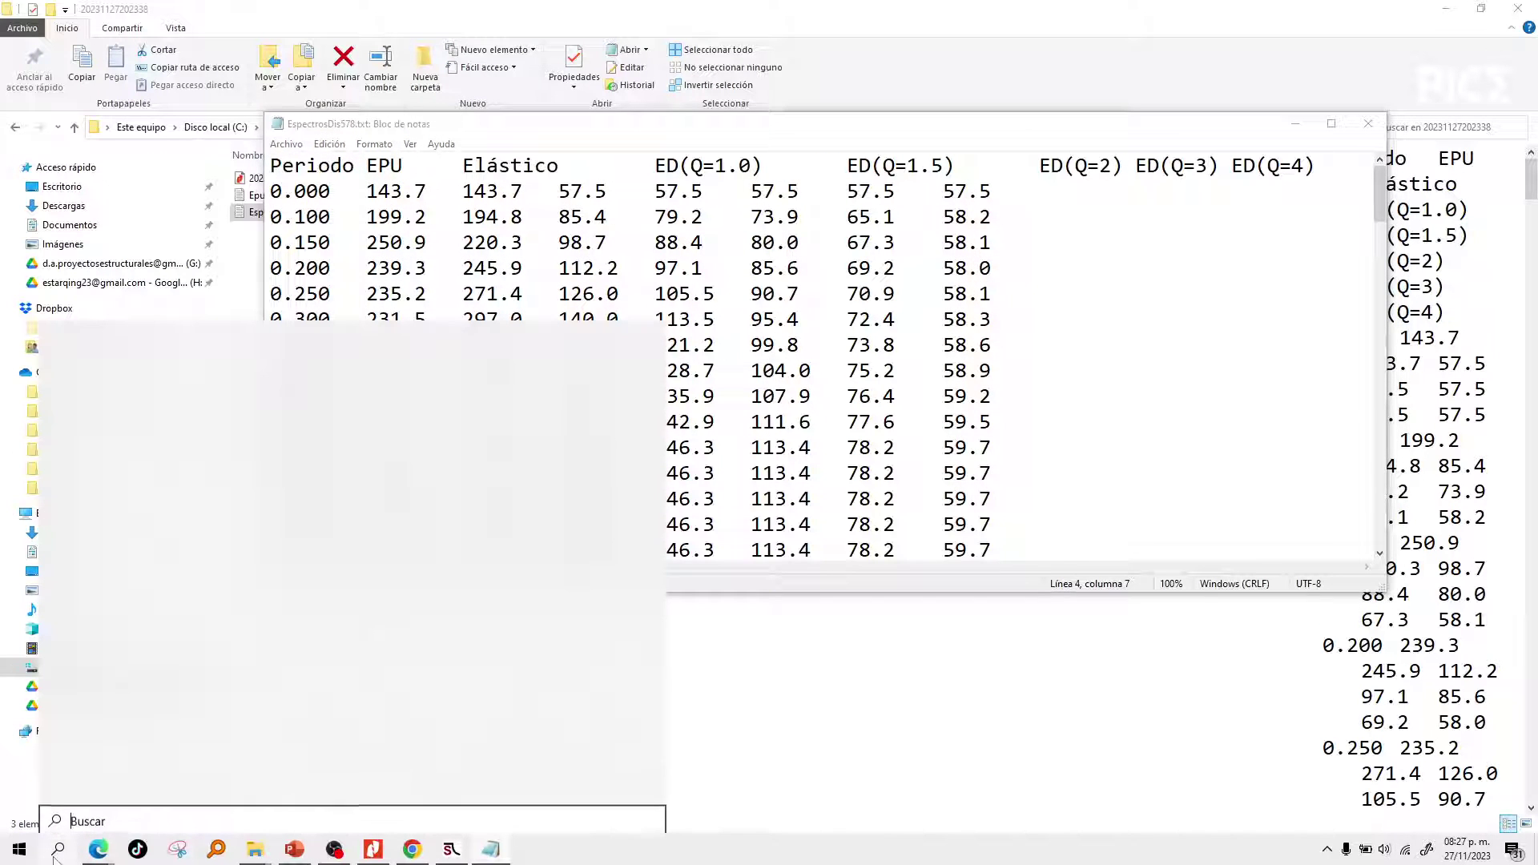
text(exc)
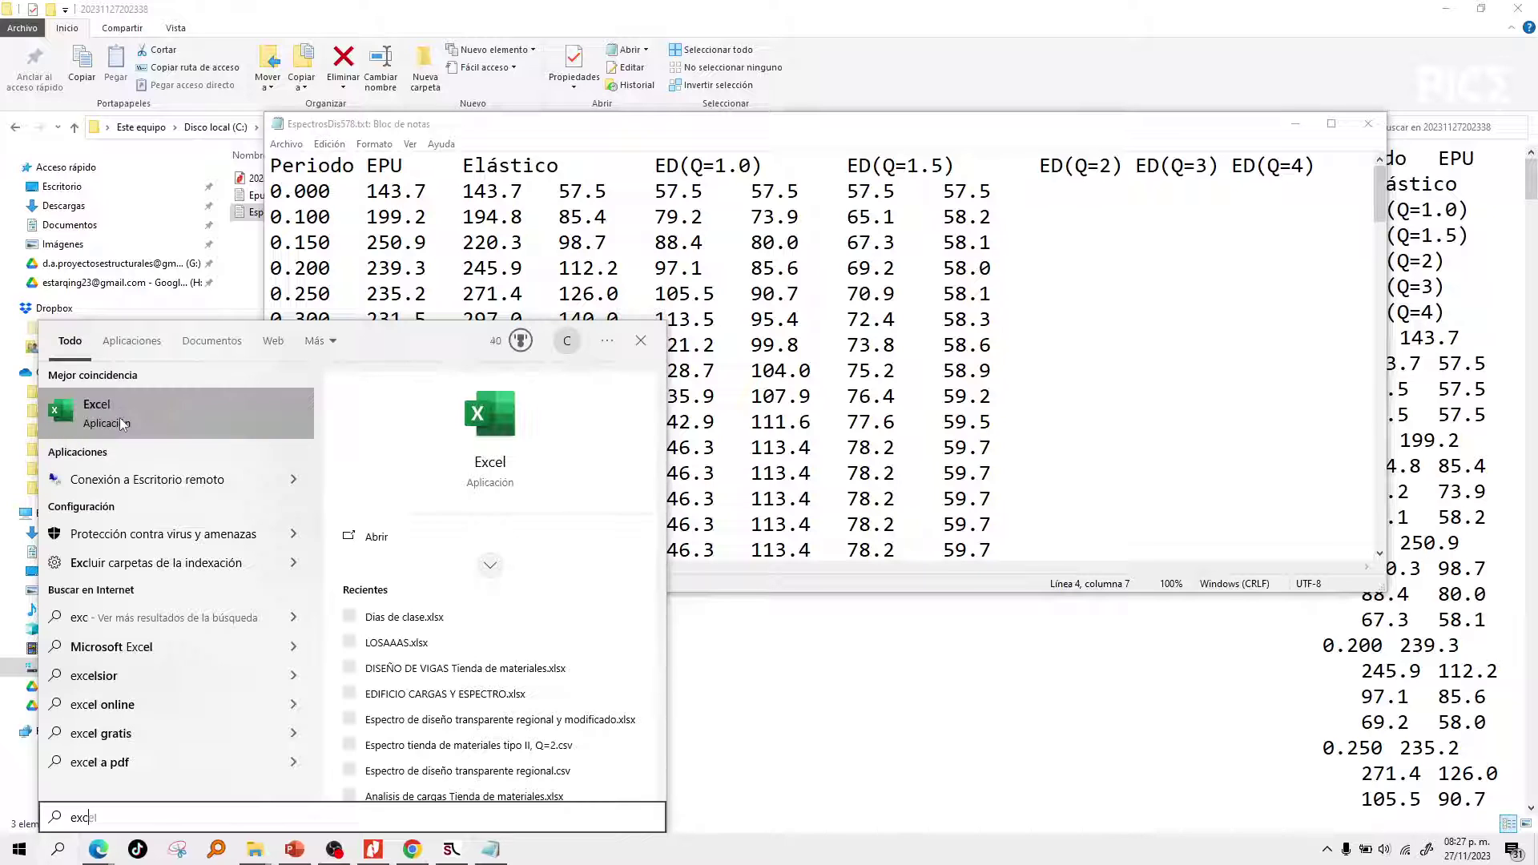
click(122, 425)
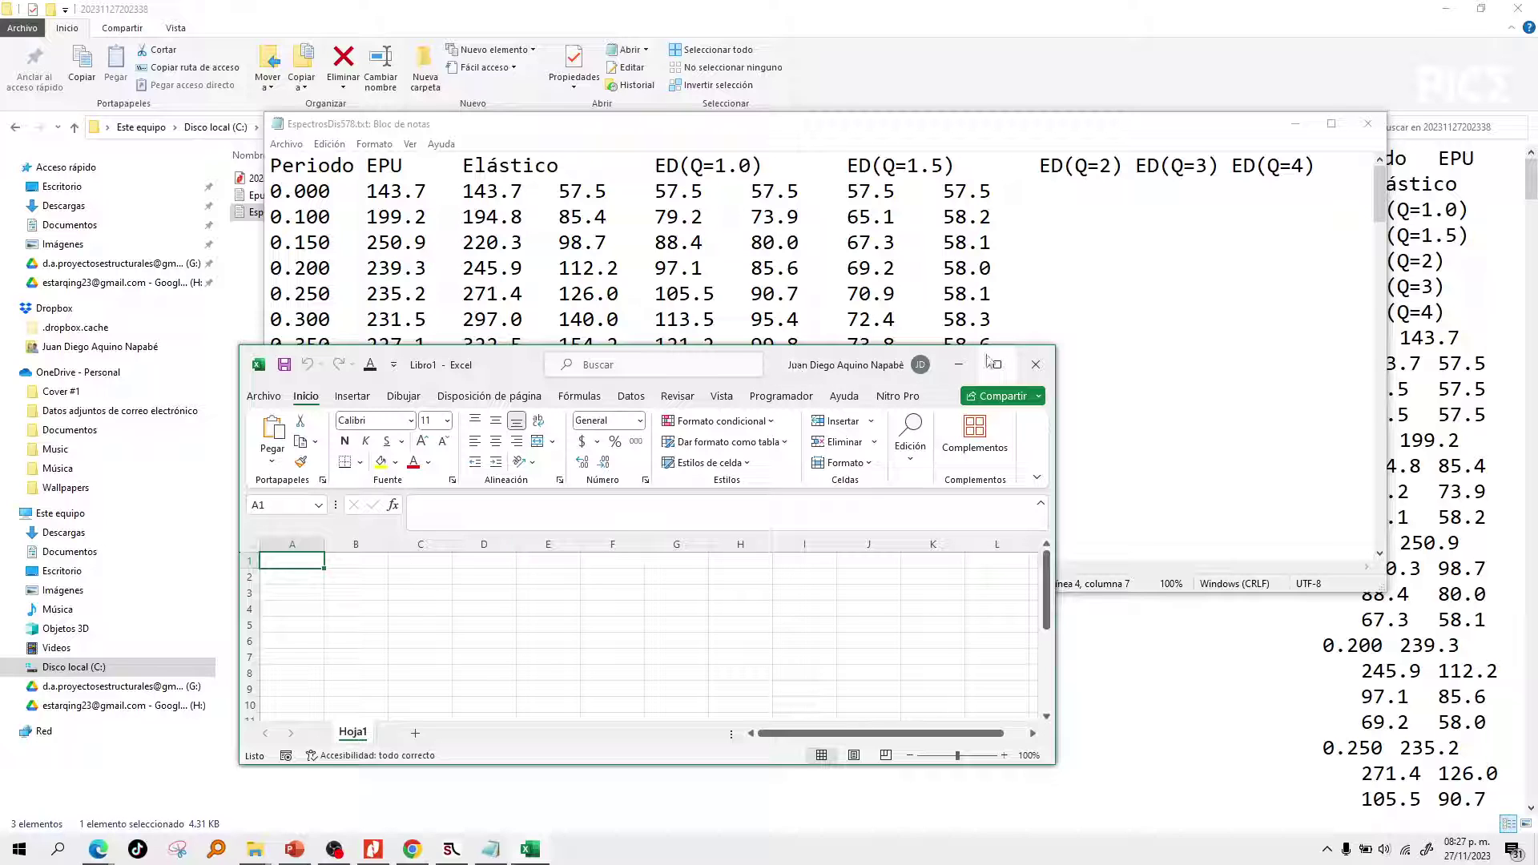
click(990, 361)
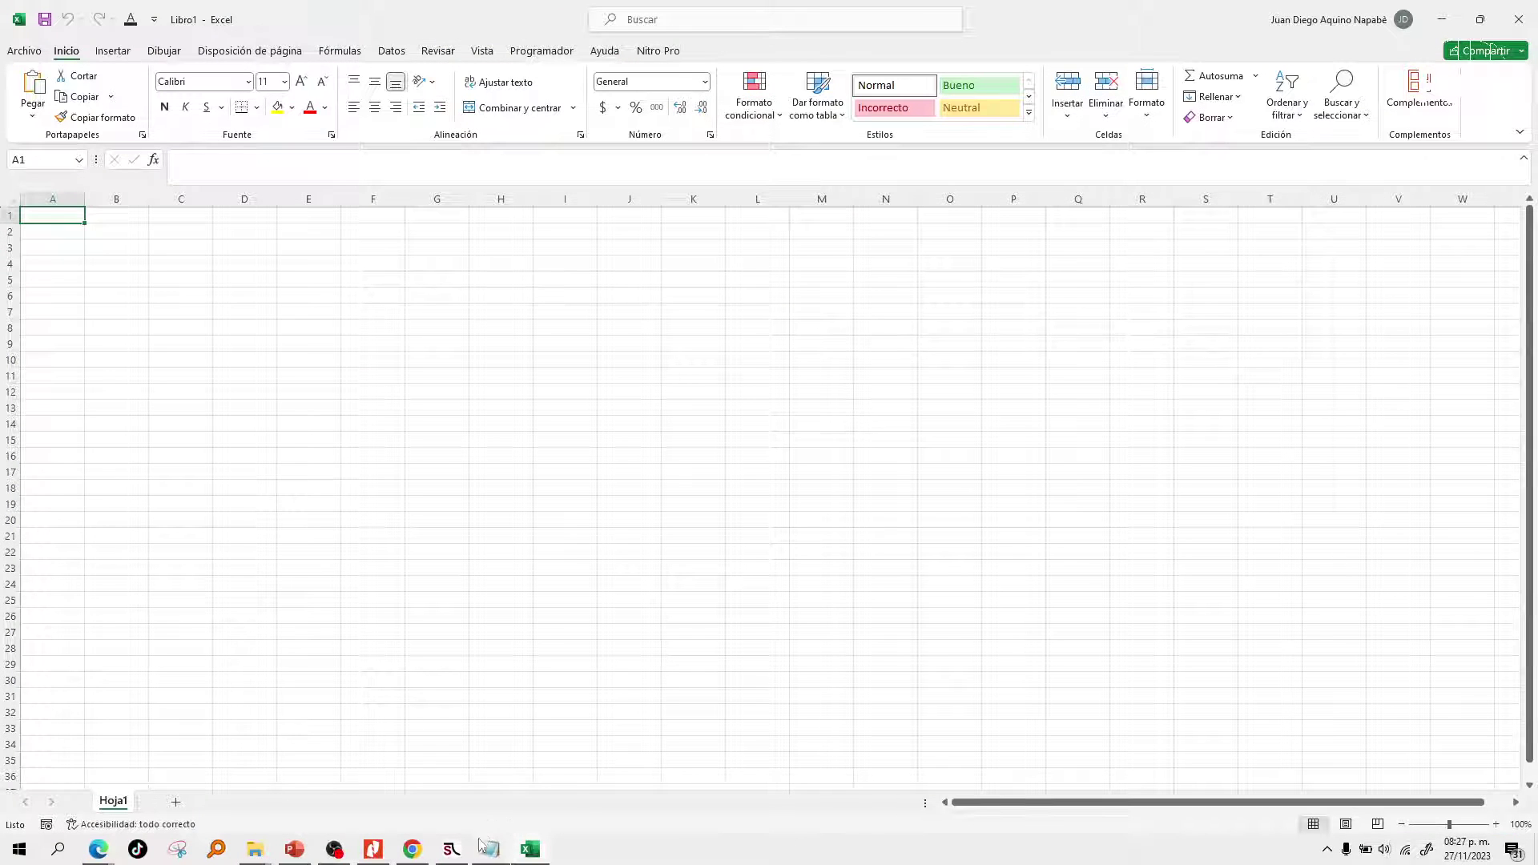
Copy all the data of EspectrosDis578.txt from Notepad and paste it into the blank Excel sheet starting at cell B4.
click(487, 848)
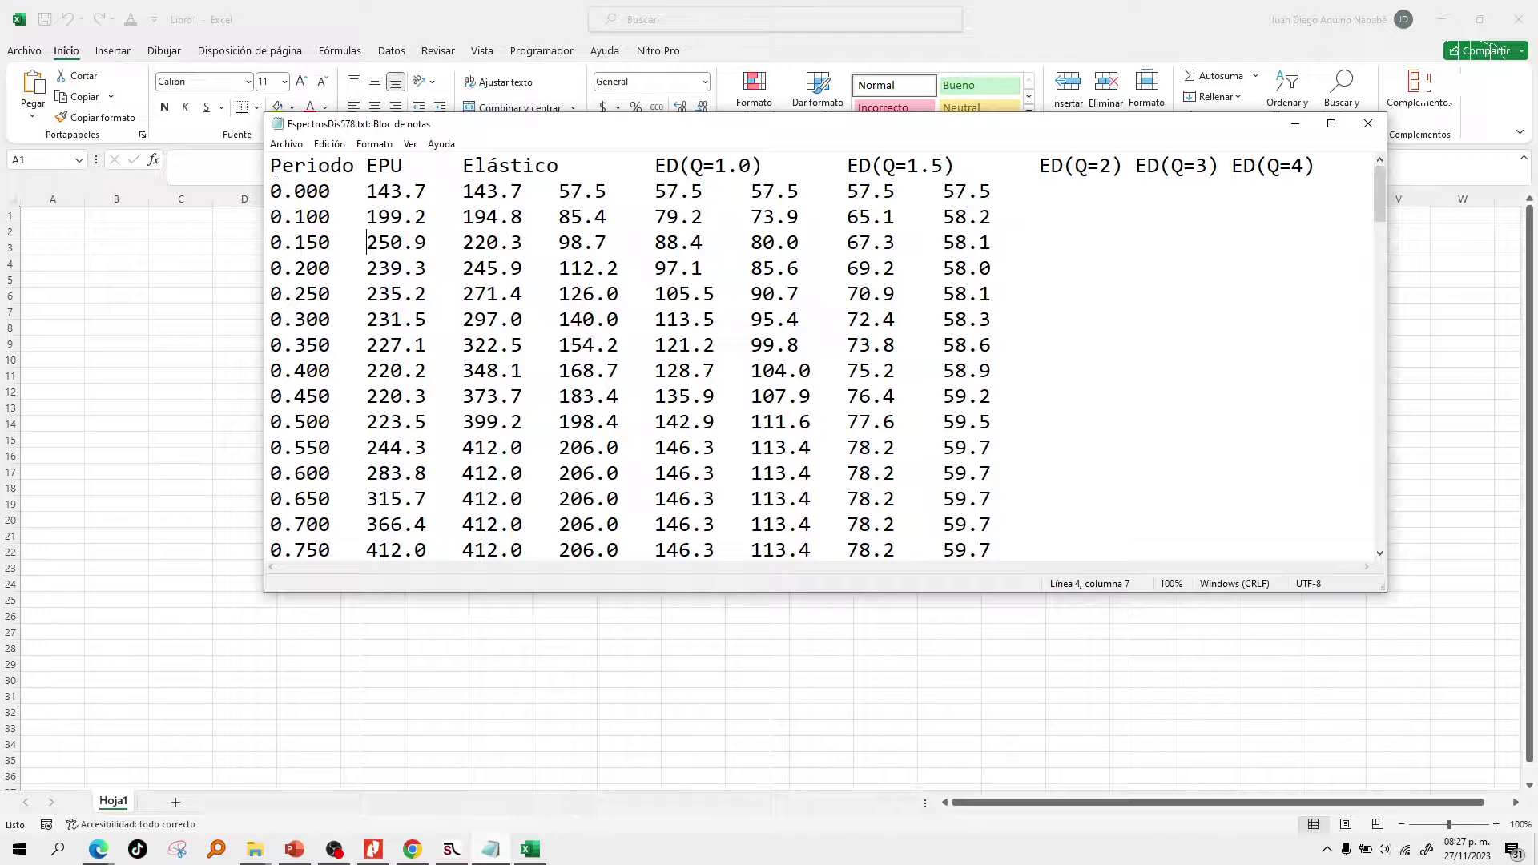
right_click(661, 439)
click(399, 271)
key(ctrl+a)
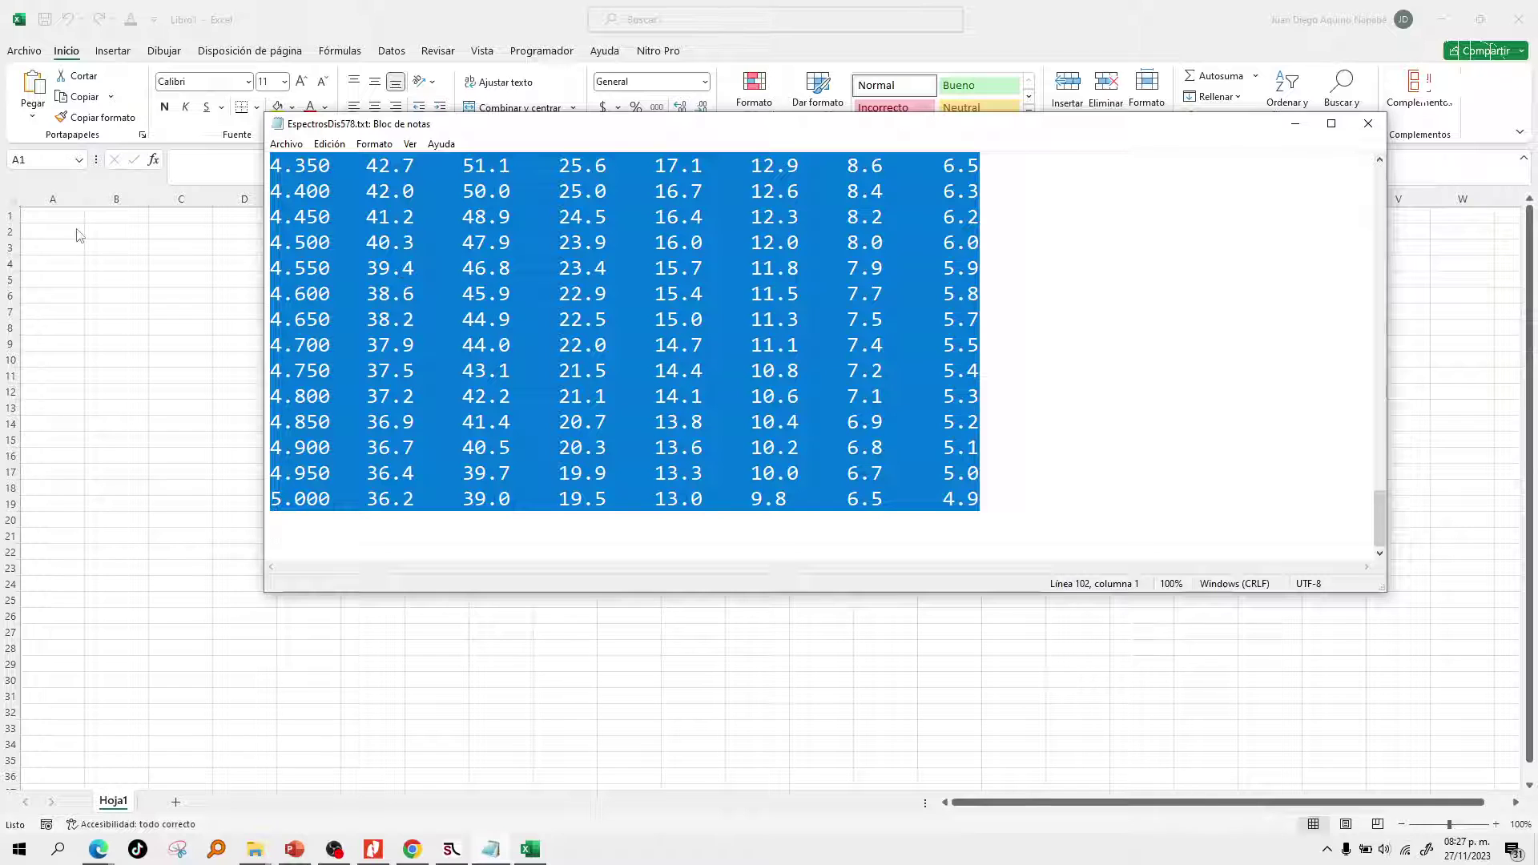
click(114, 266)
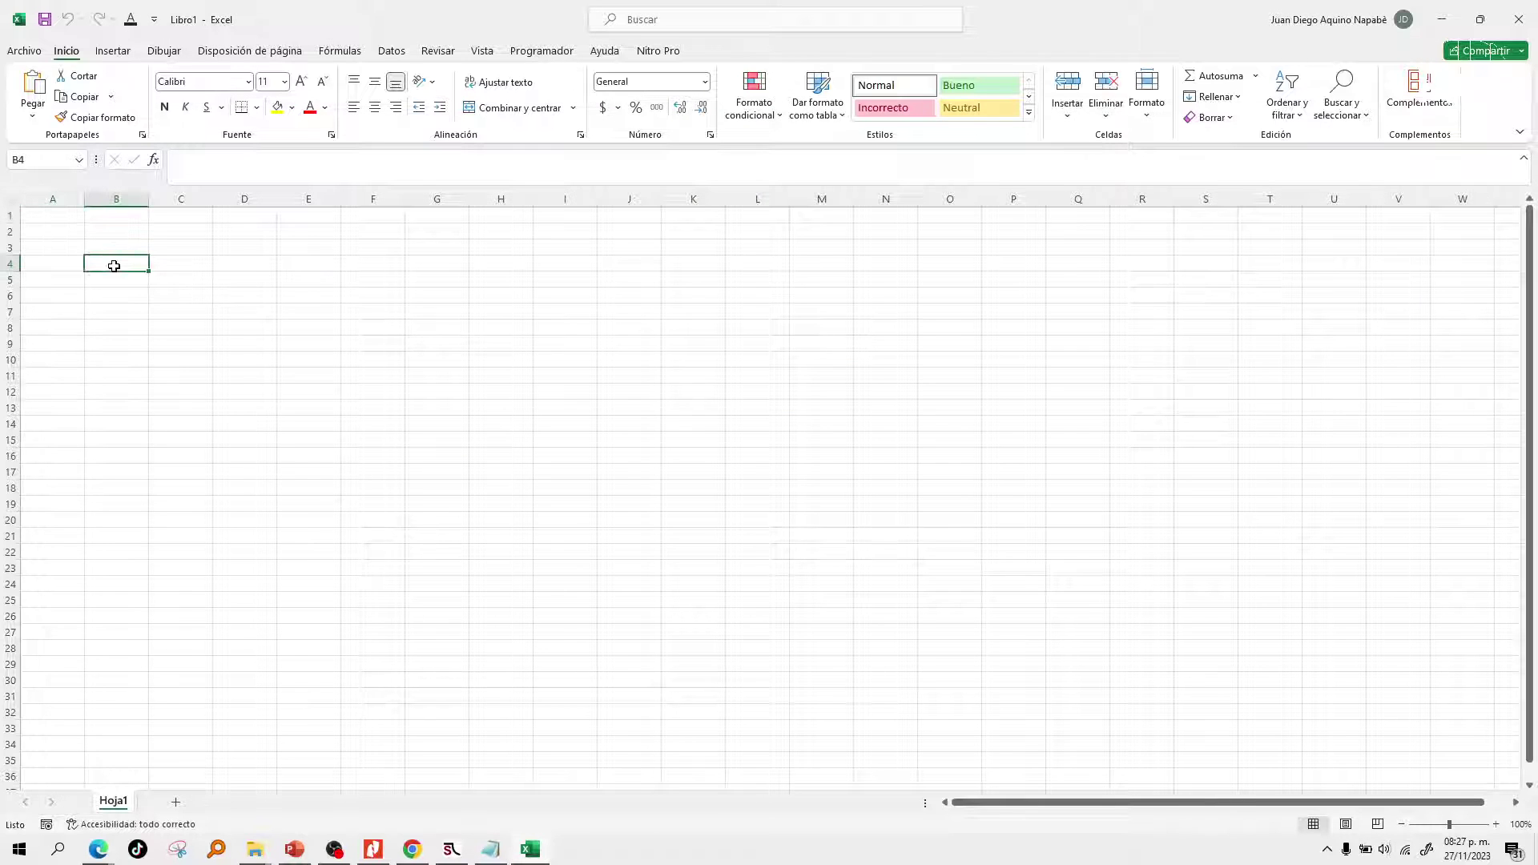
key(ctrl+v)
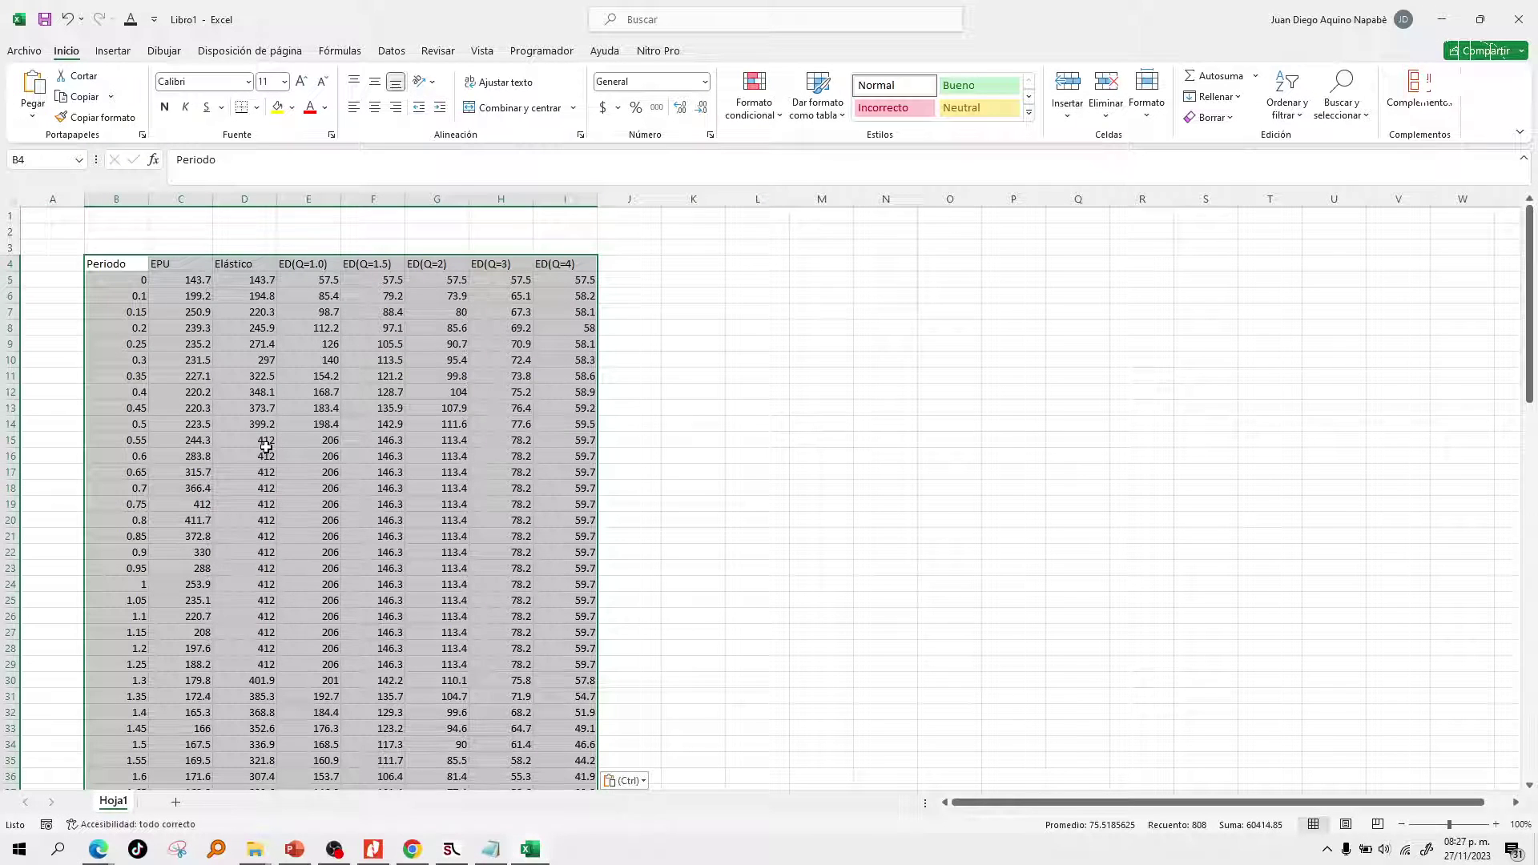
scroll(266, 446, down, 10)
scroll(266, 446, down, 19)
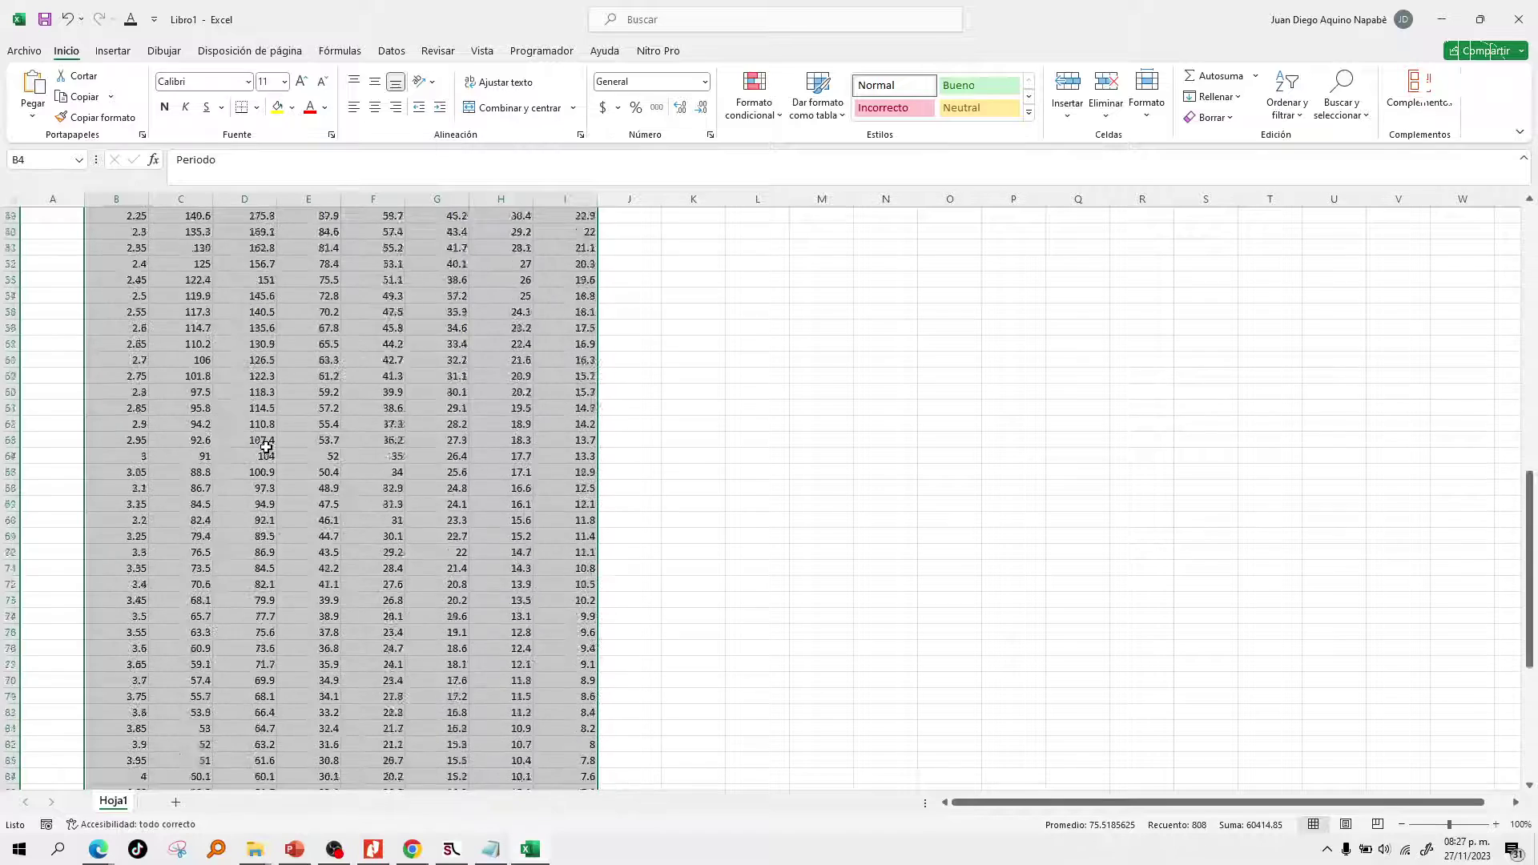
scroll(266, 446, up, 20)
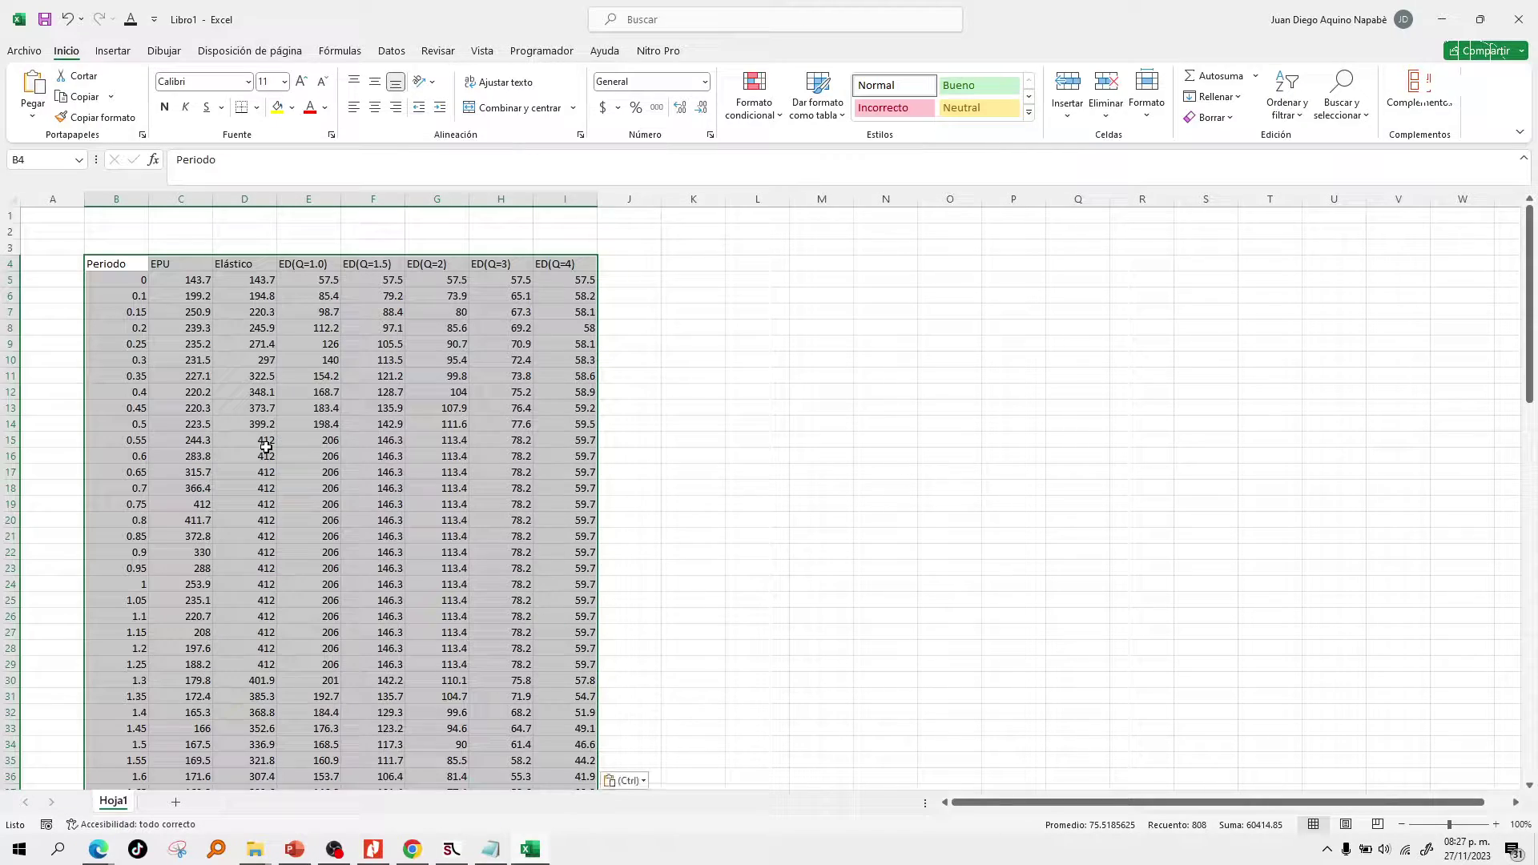
click(643, 436)
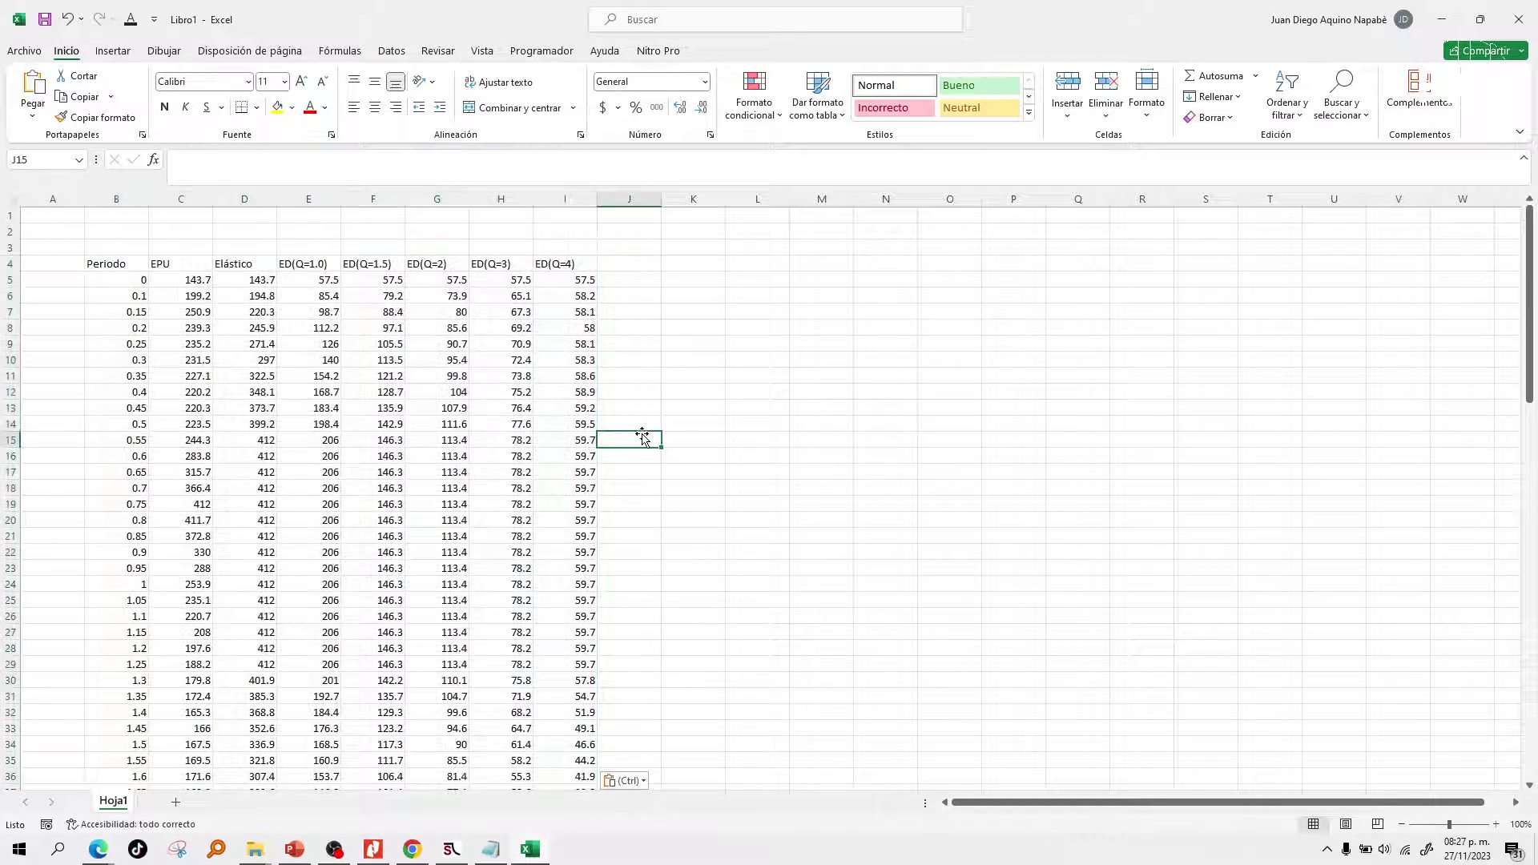
Insert an empty scatter chart with smooth lines and no markers, and move it to the free area beside the spectrum table.
click(721, 311)
click(720, 287)
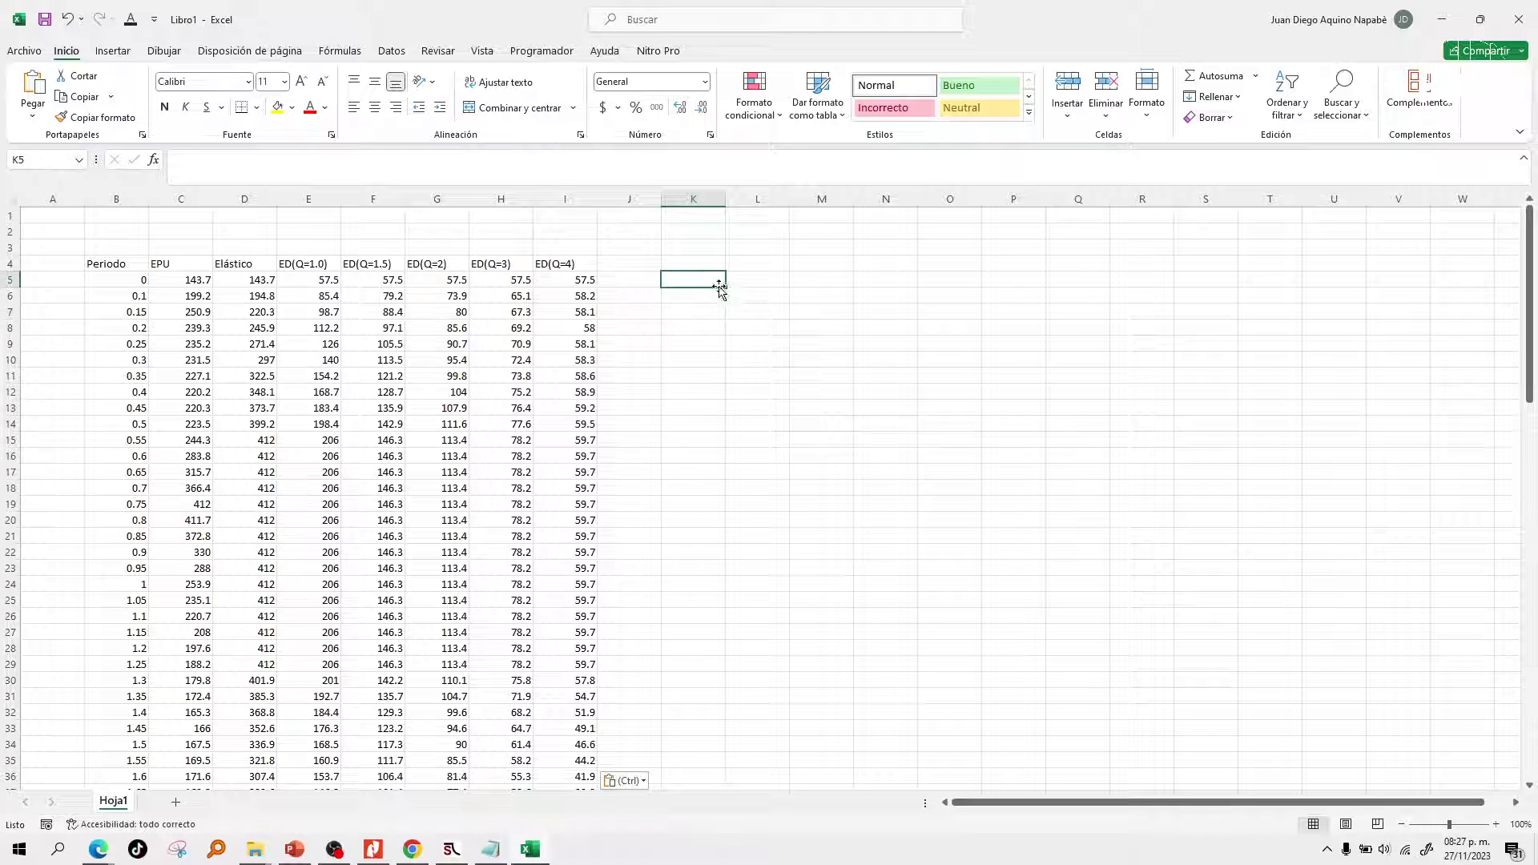
click(792, 314)
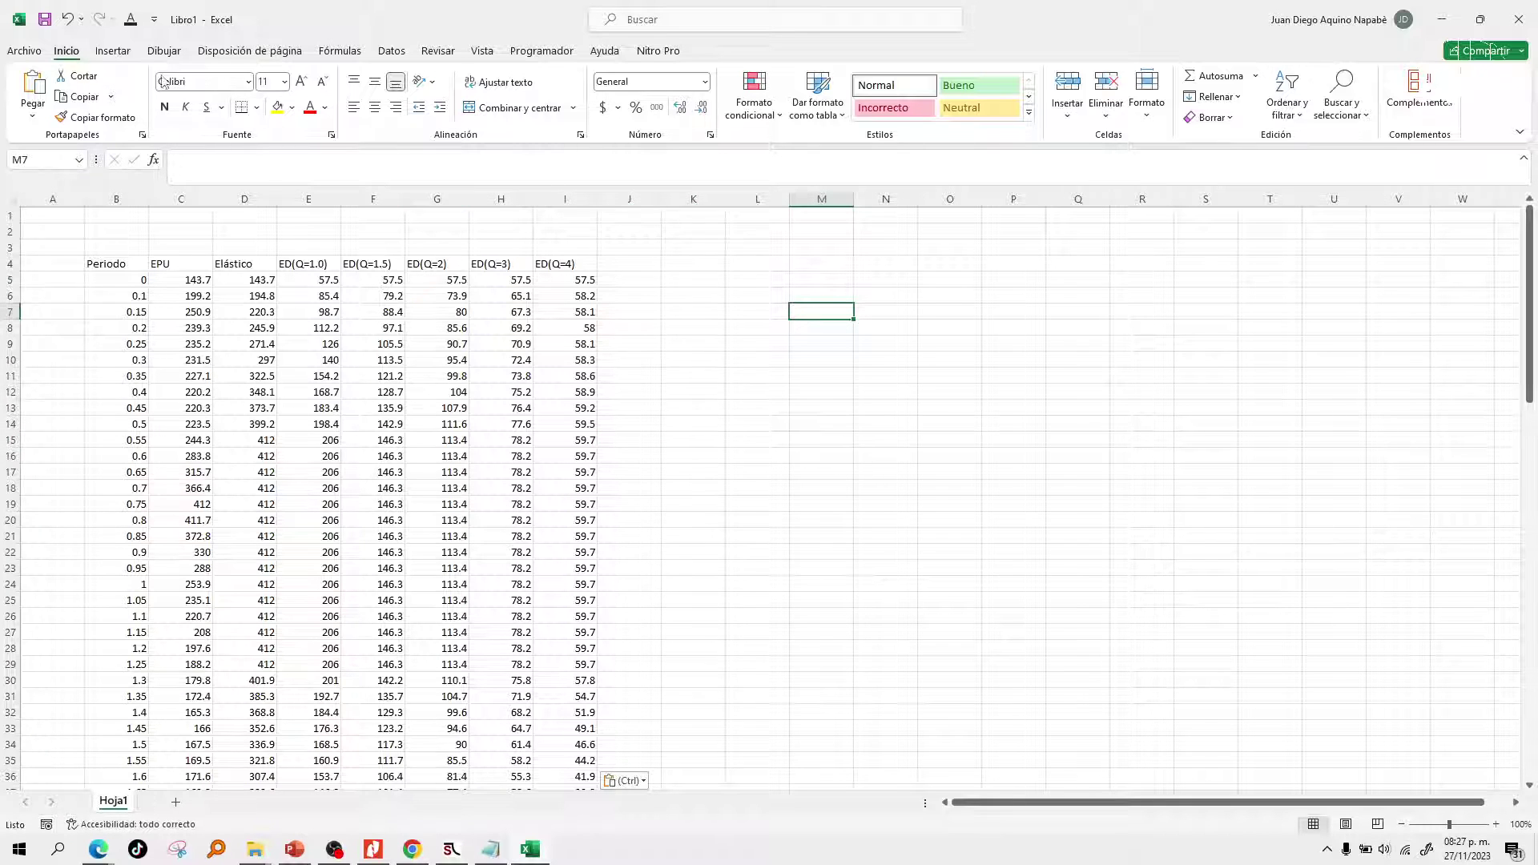
click(113, 50)
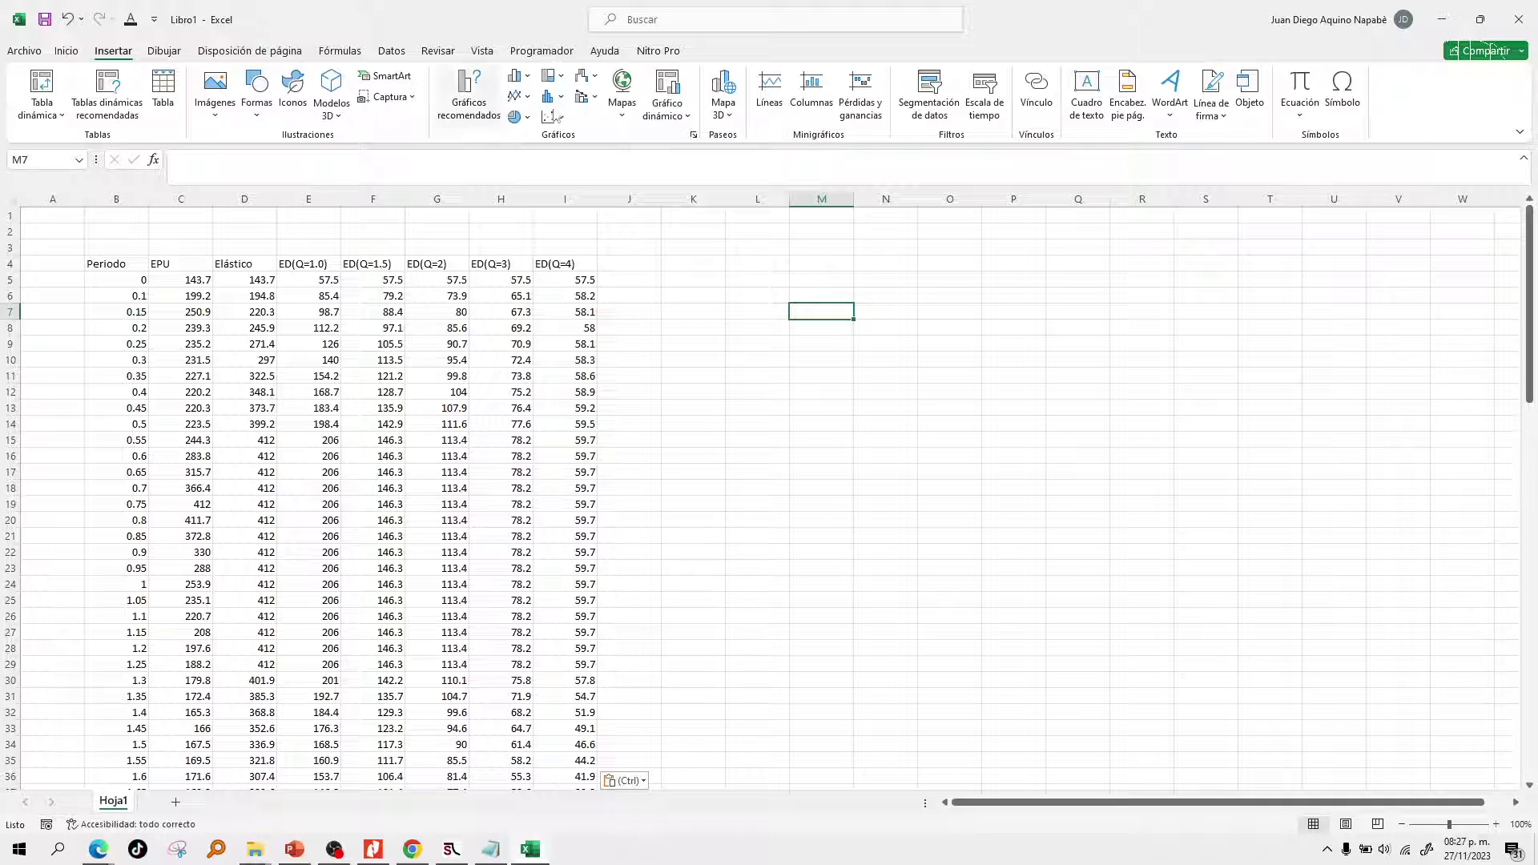
click(534, 103)
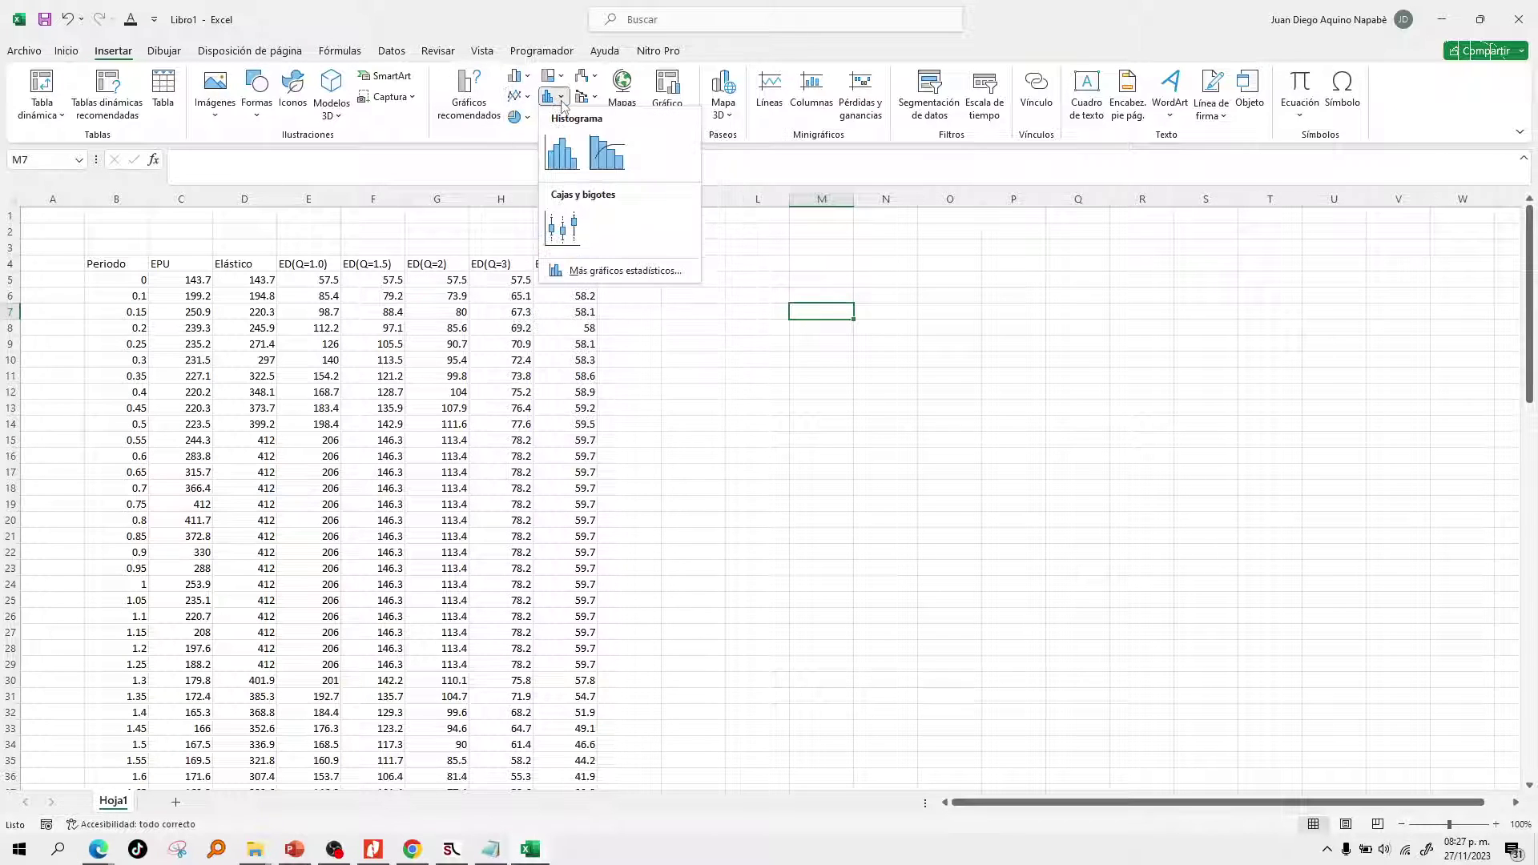
click(560, 98)
click(561, 118)
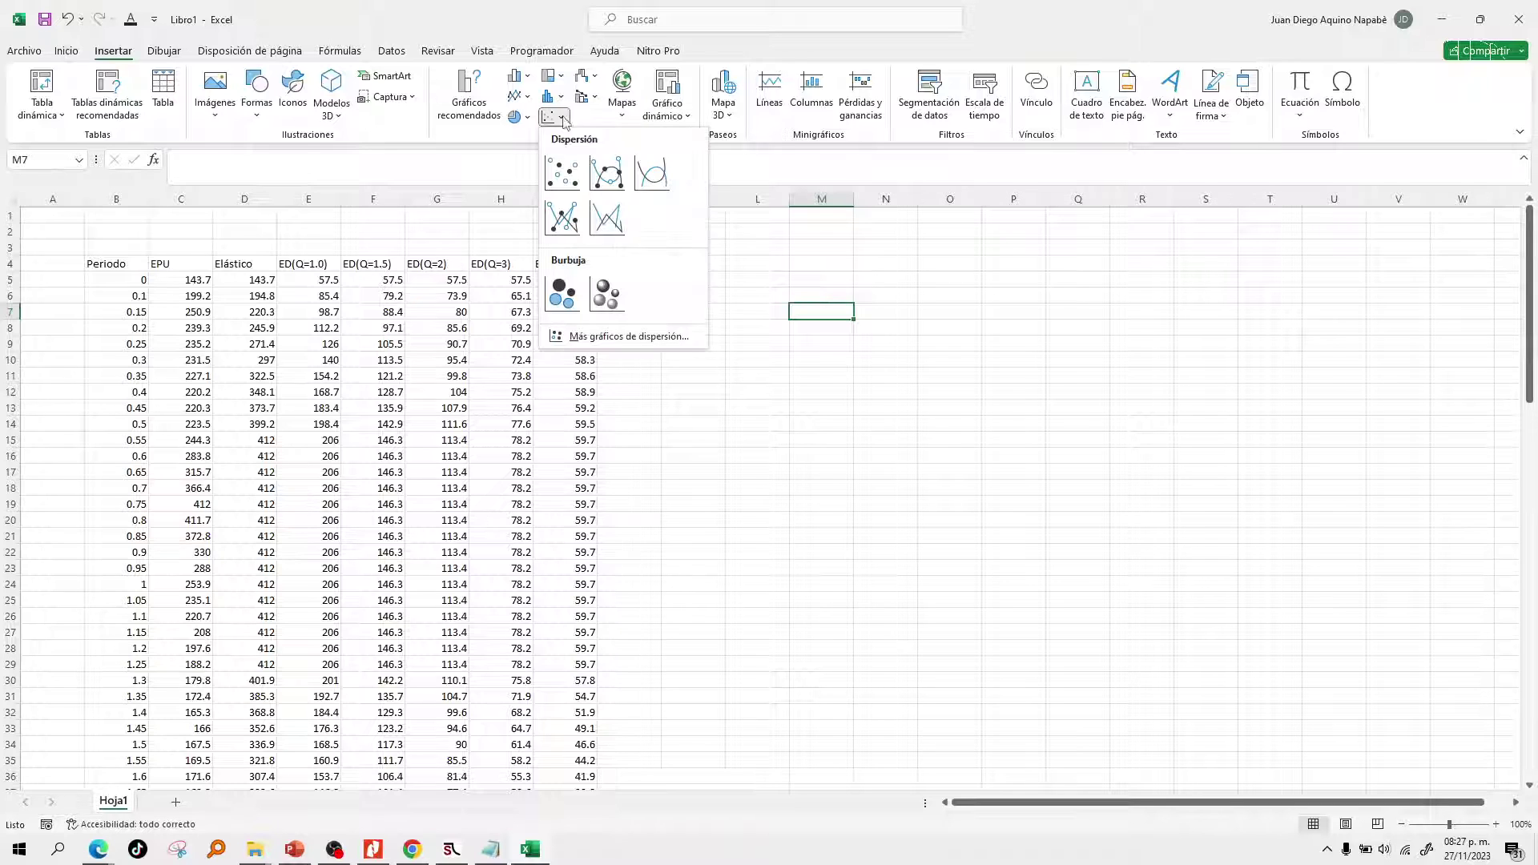
click(652, 175)
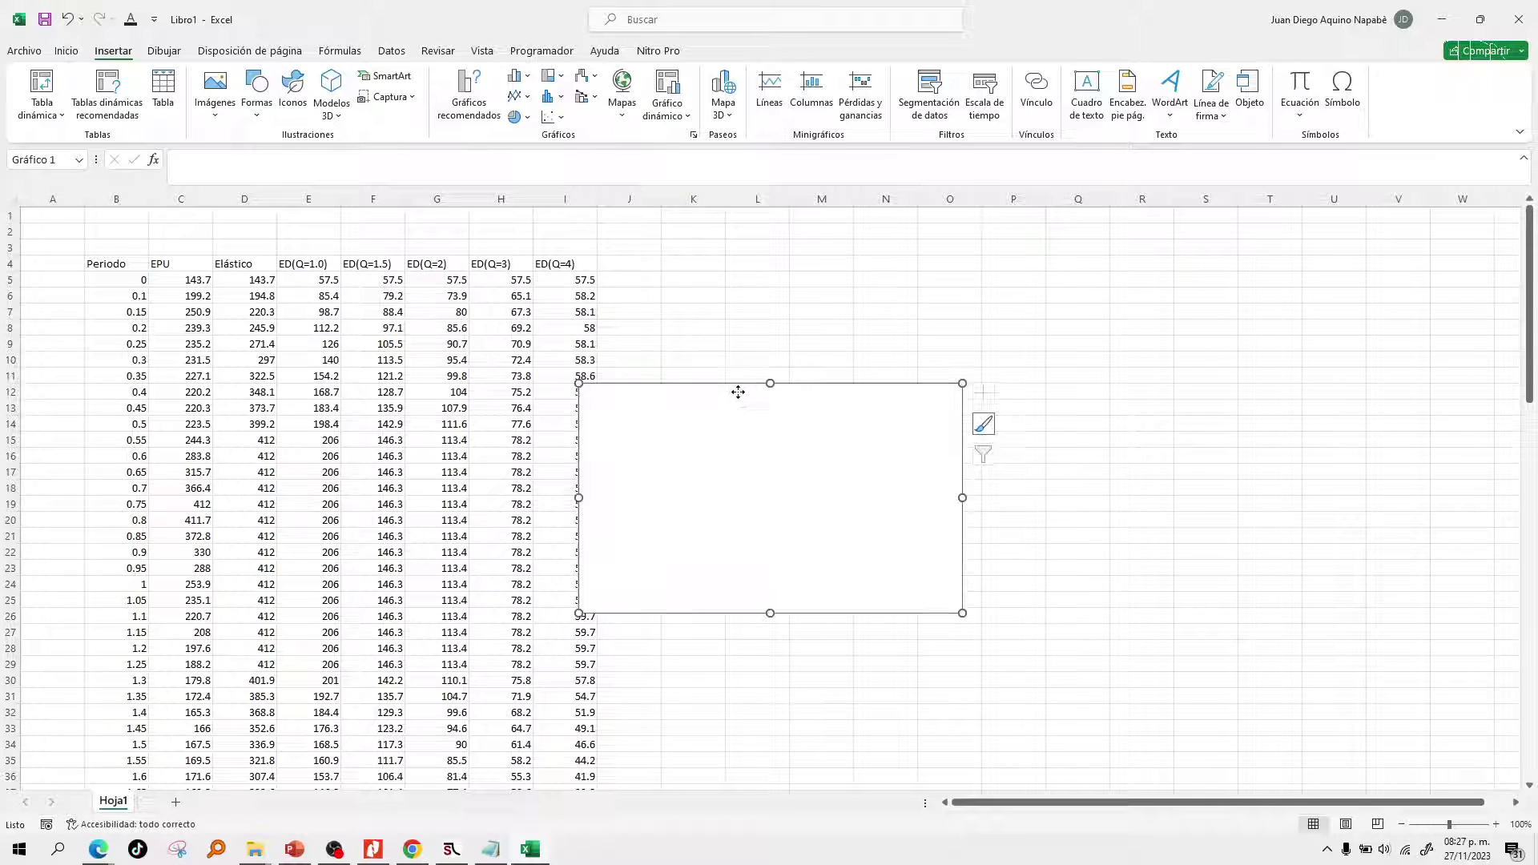
drag(737, 392, 825, 302)
Add a chart series named Espectro elastico with X values from B5:B104 and Y values from D5:D104.
right_click(827, 307)
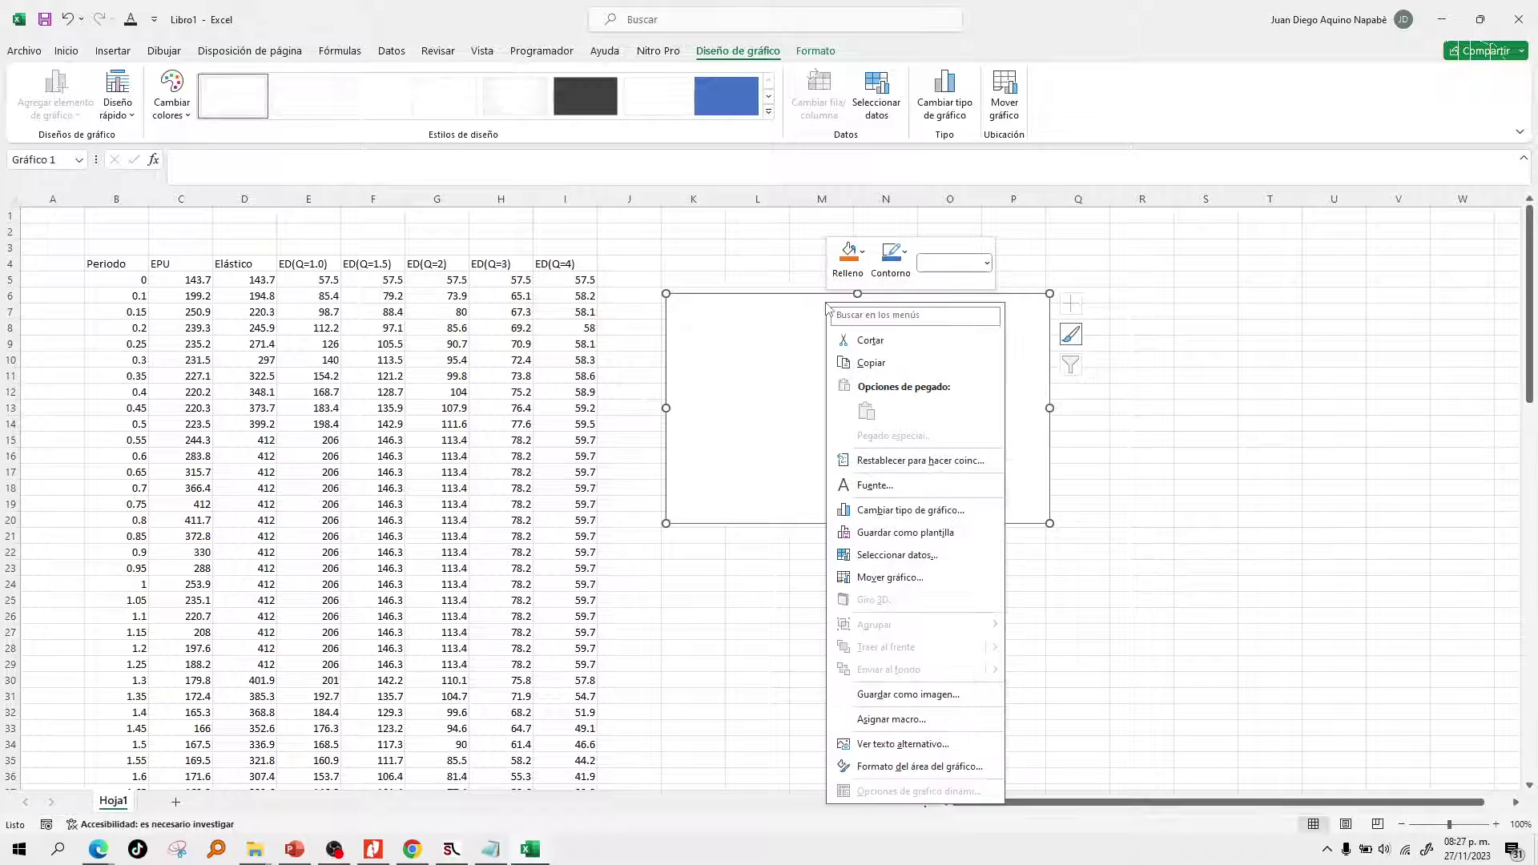
click(875, 557)
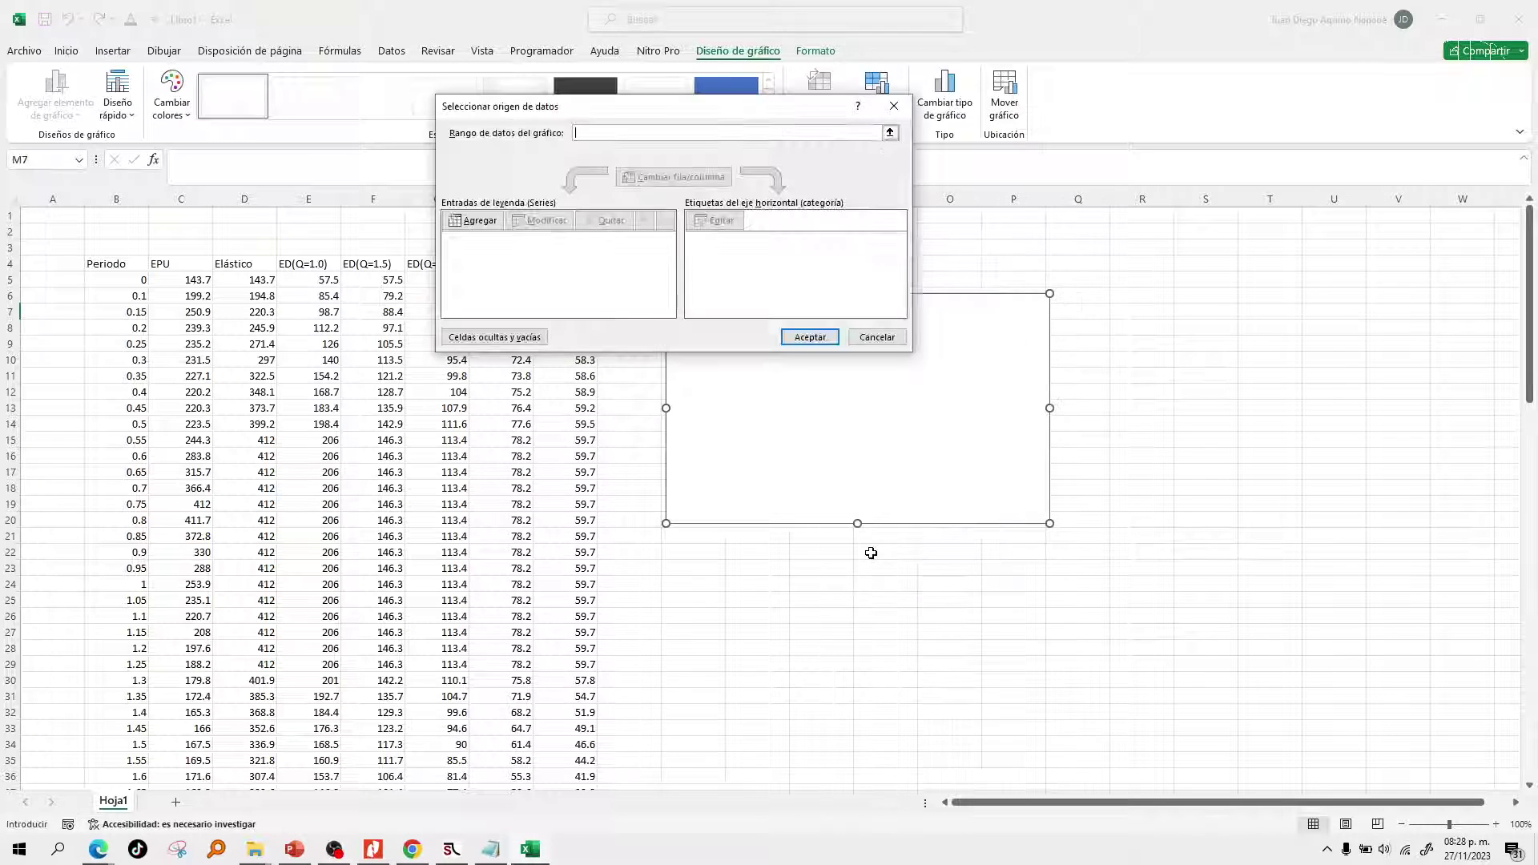
click(478, 221)
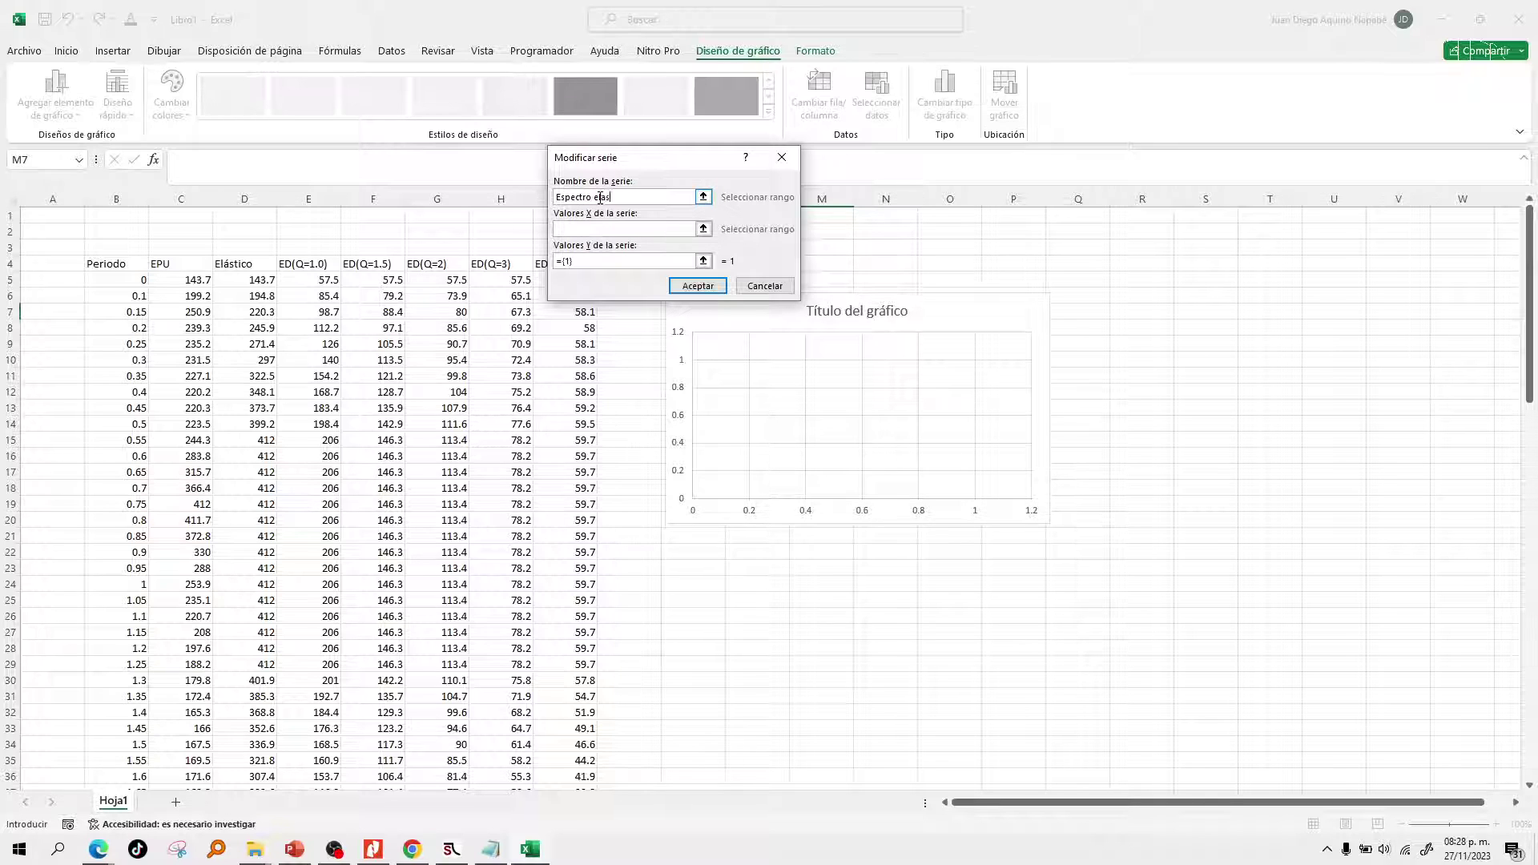
click(610, 227)
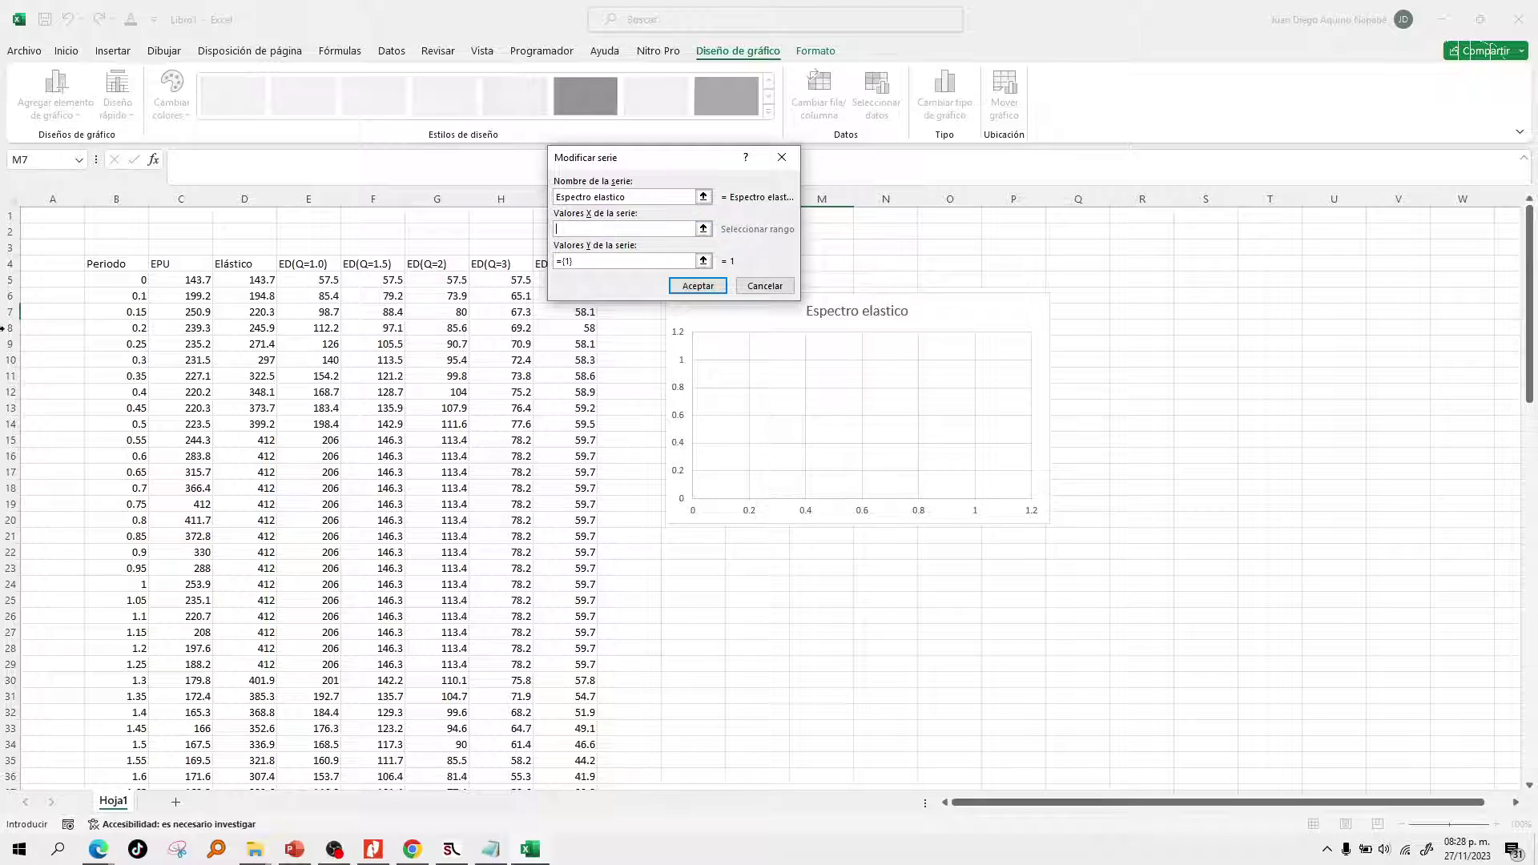
drag(137, 280, 121, 698)
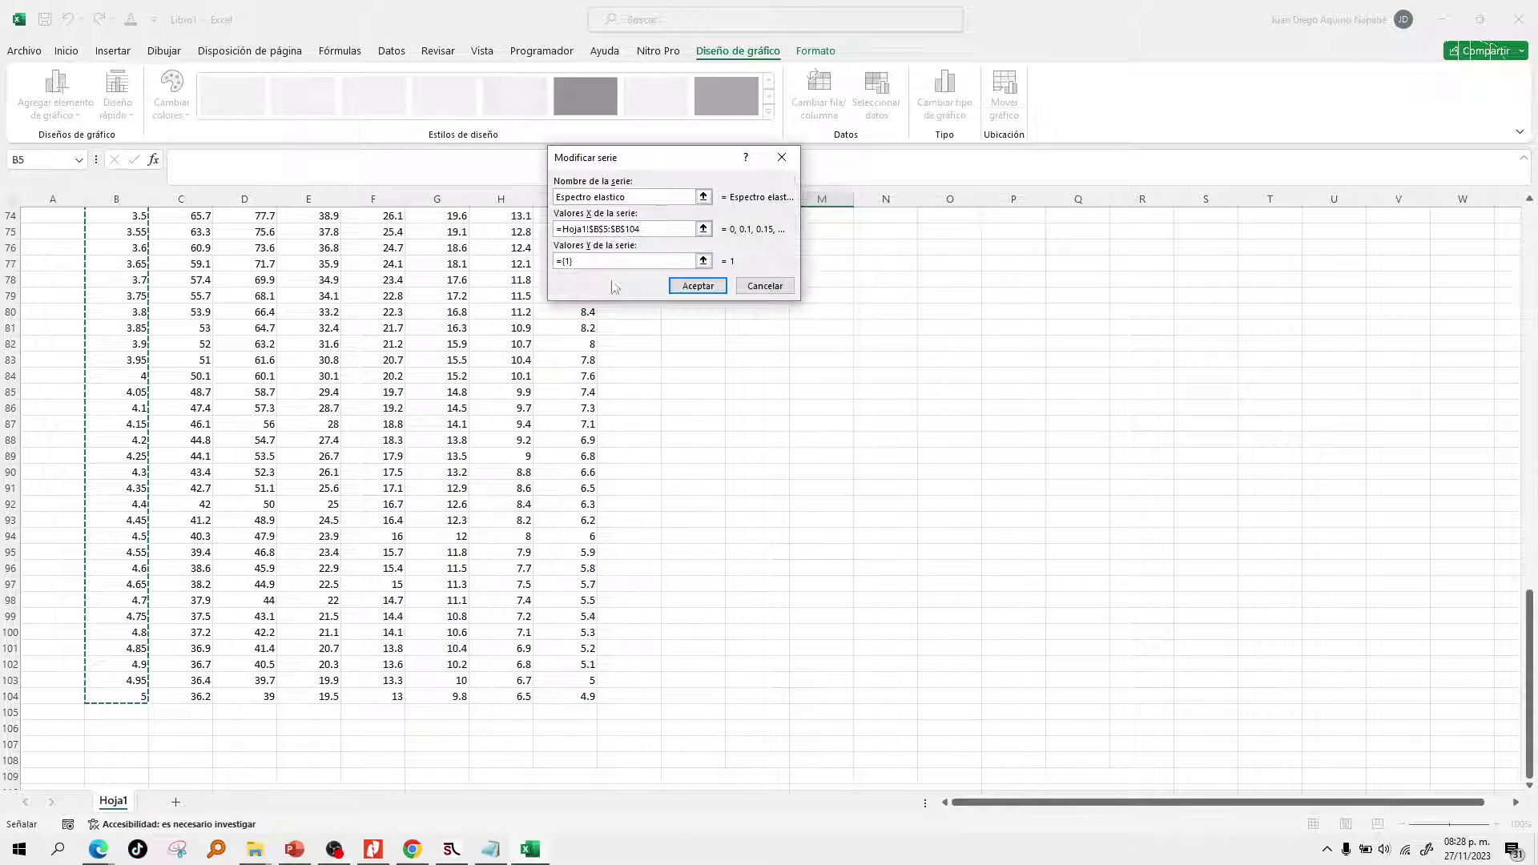
click(681, 261)
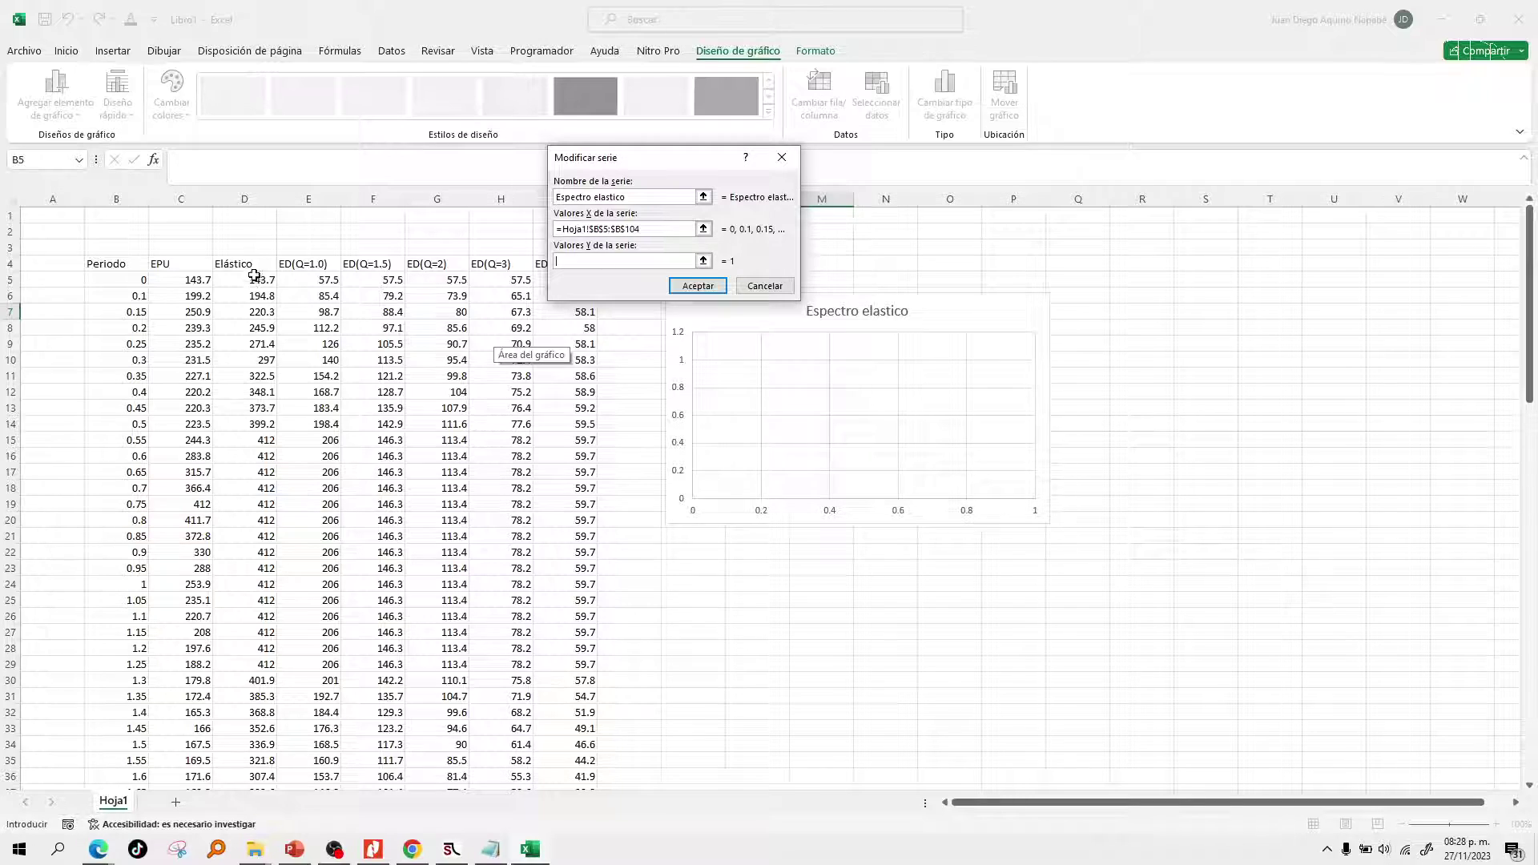
drag(254, 276, 241, 763)
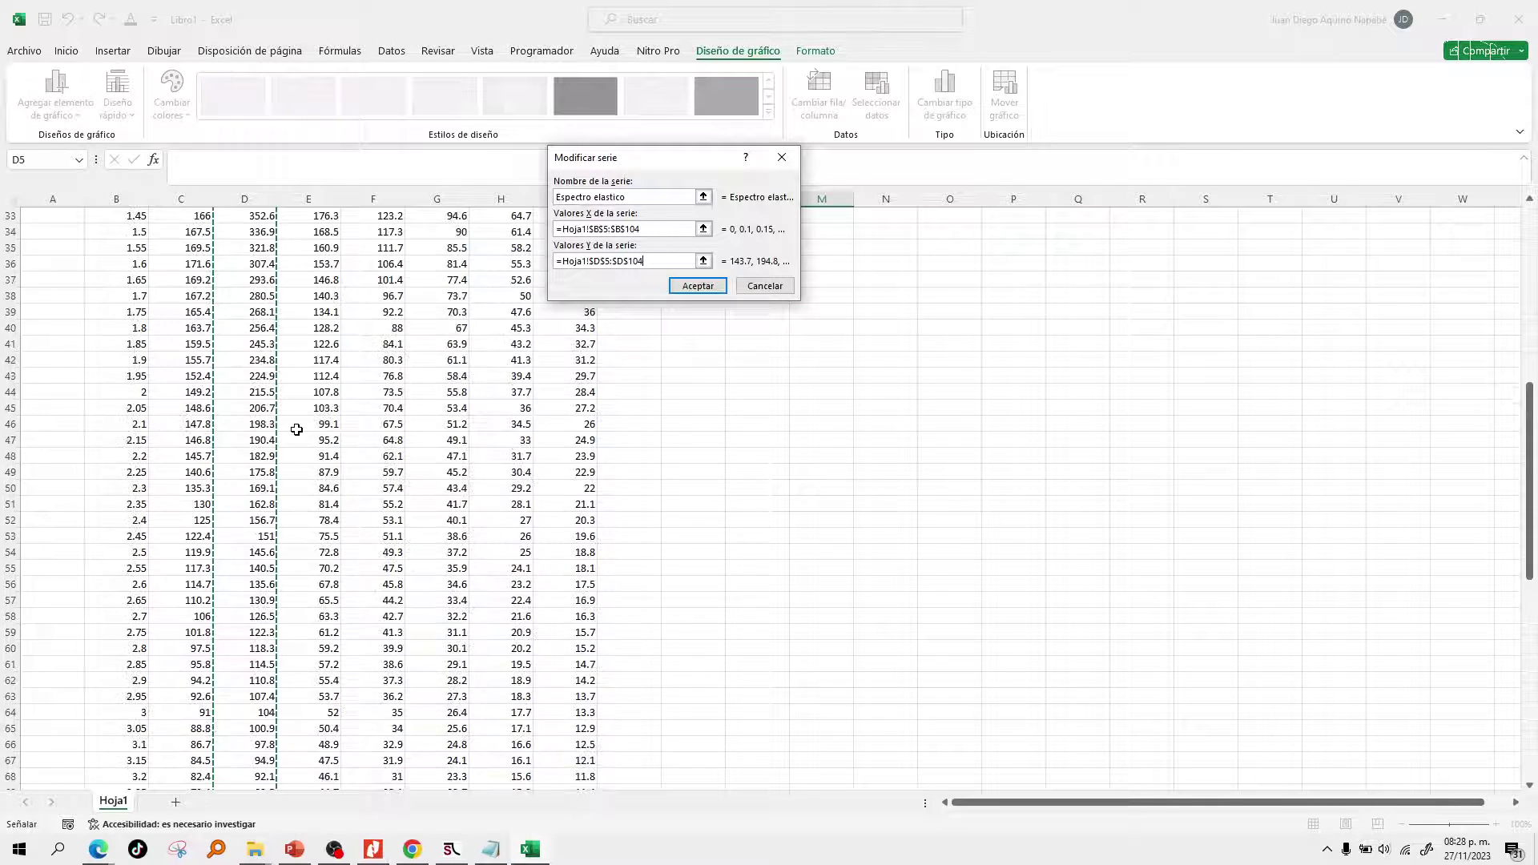
click(697, 286)
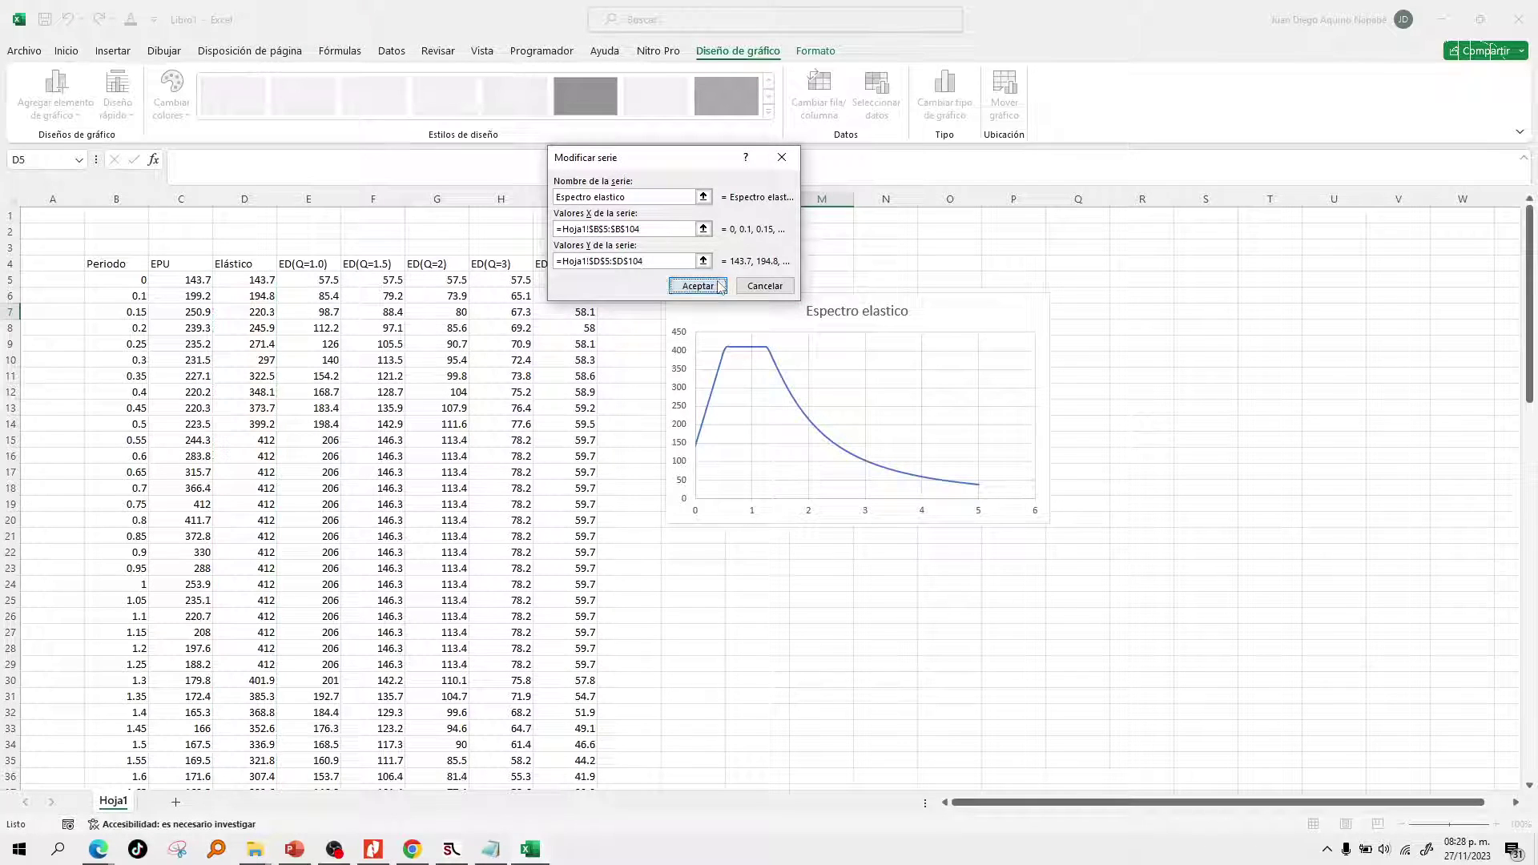
click(809, 336)
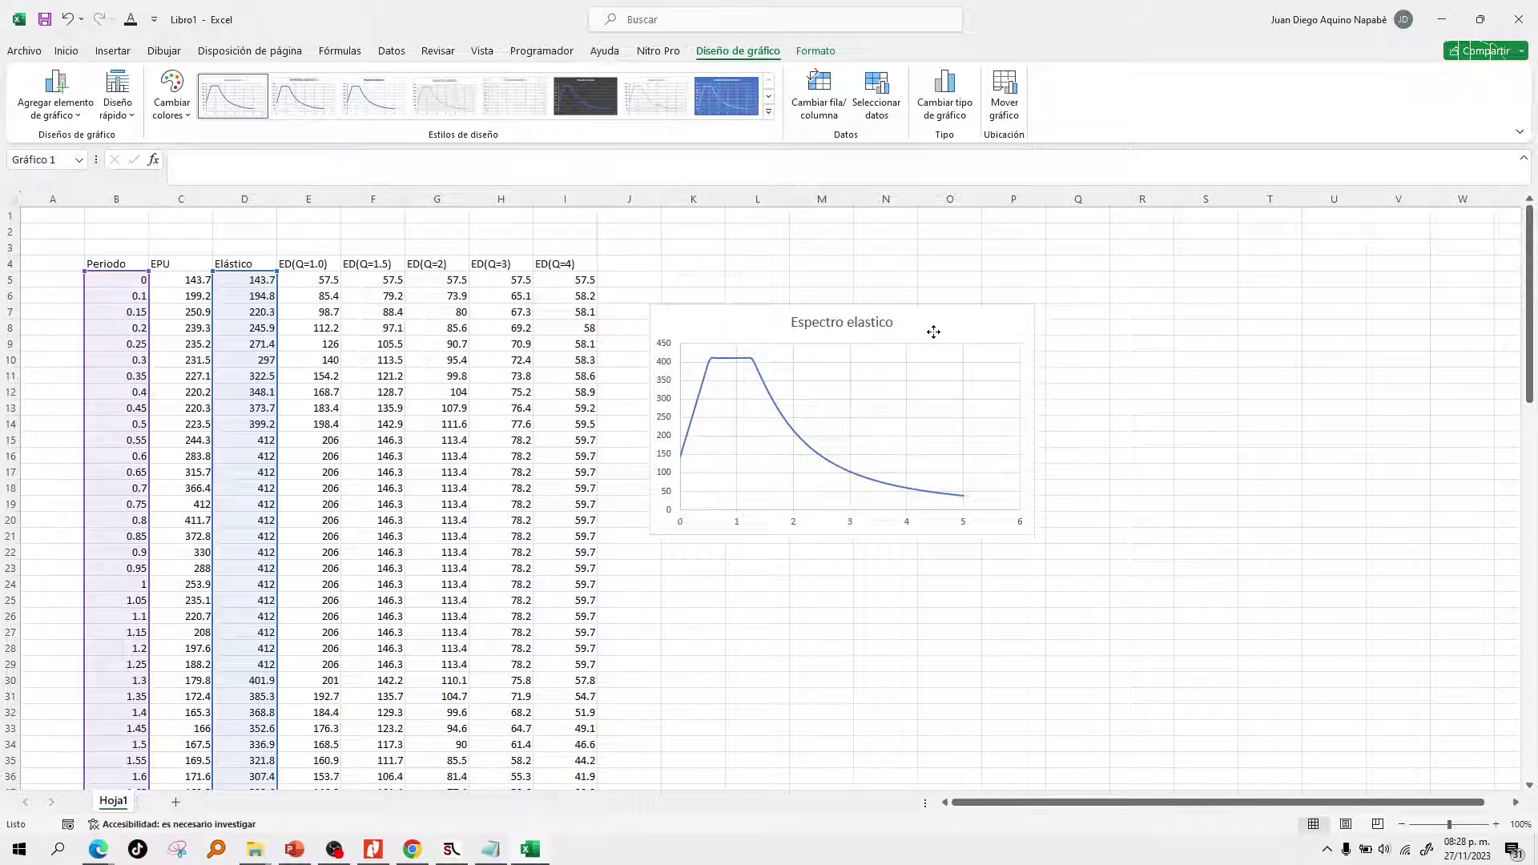
Switch to the PDF report in Nitro Pro to compare its design spectrum graph with the chart, and return to the maximized Excel workbook.
drag(1054, 10, 1046, 344)
click(1295, 123)
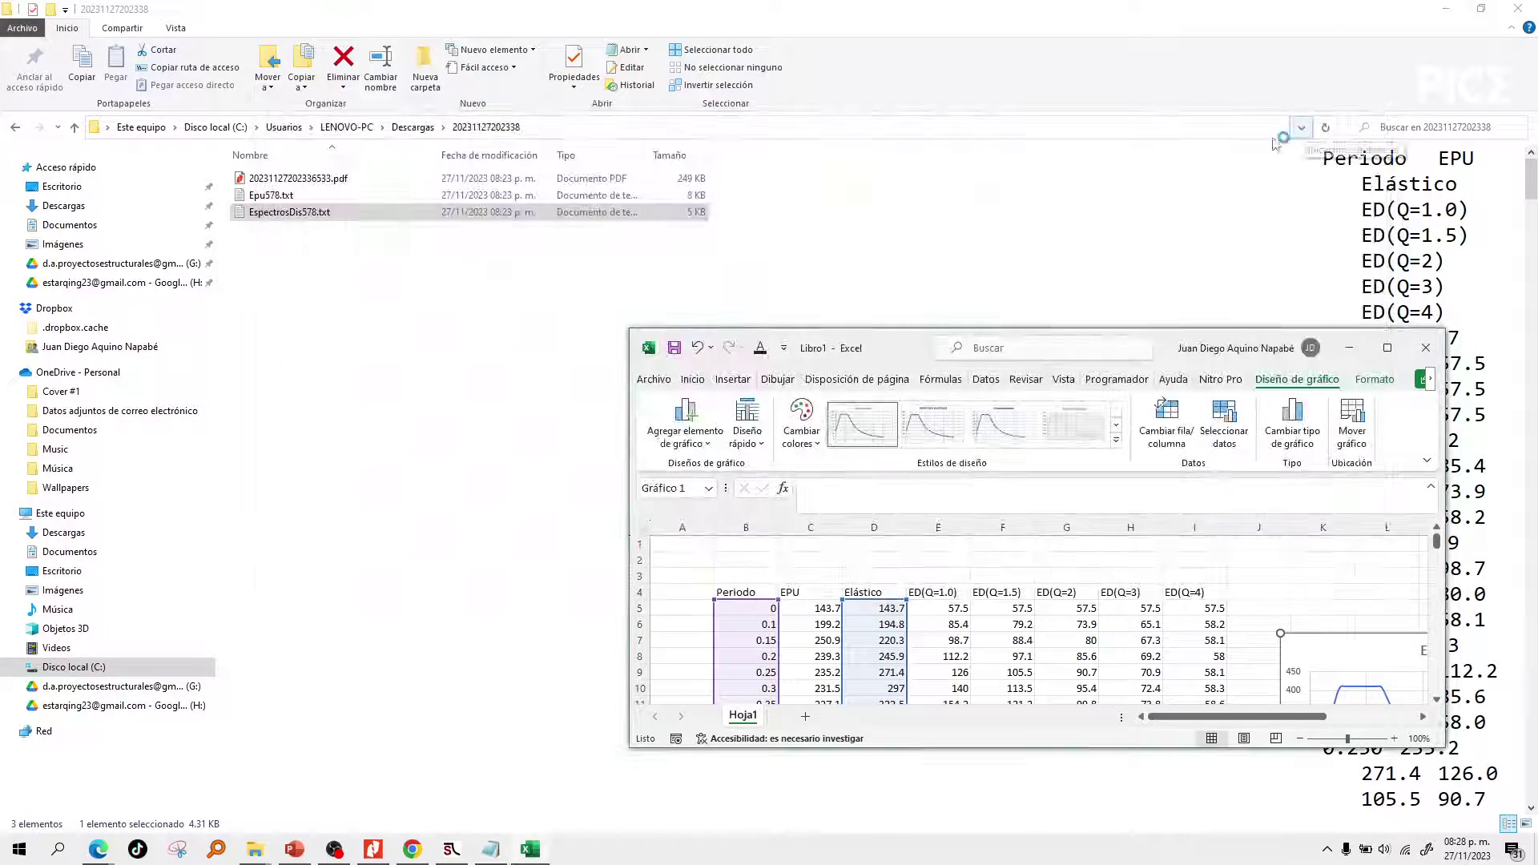
click(373, 849)
scroll(600, 234, up, 15)
scroll(600, 234, down, 10)
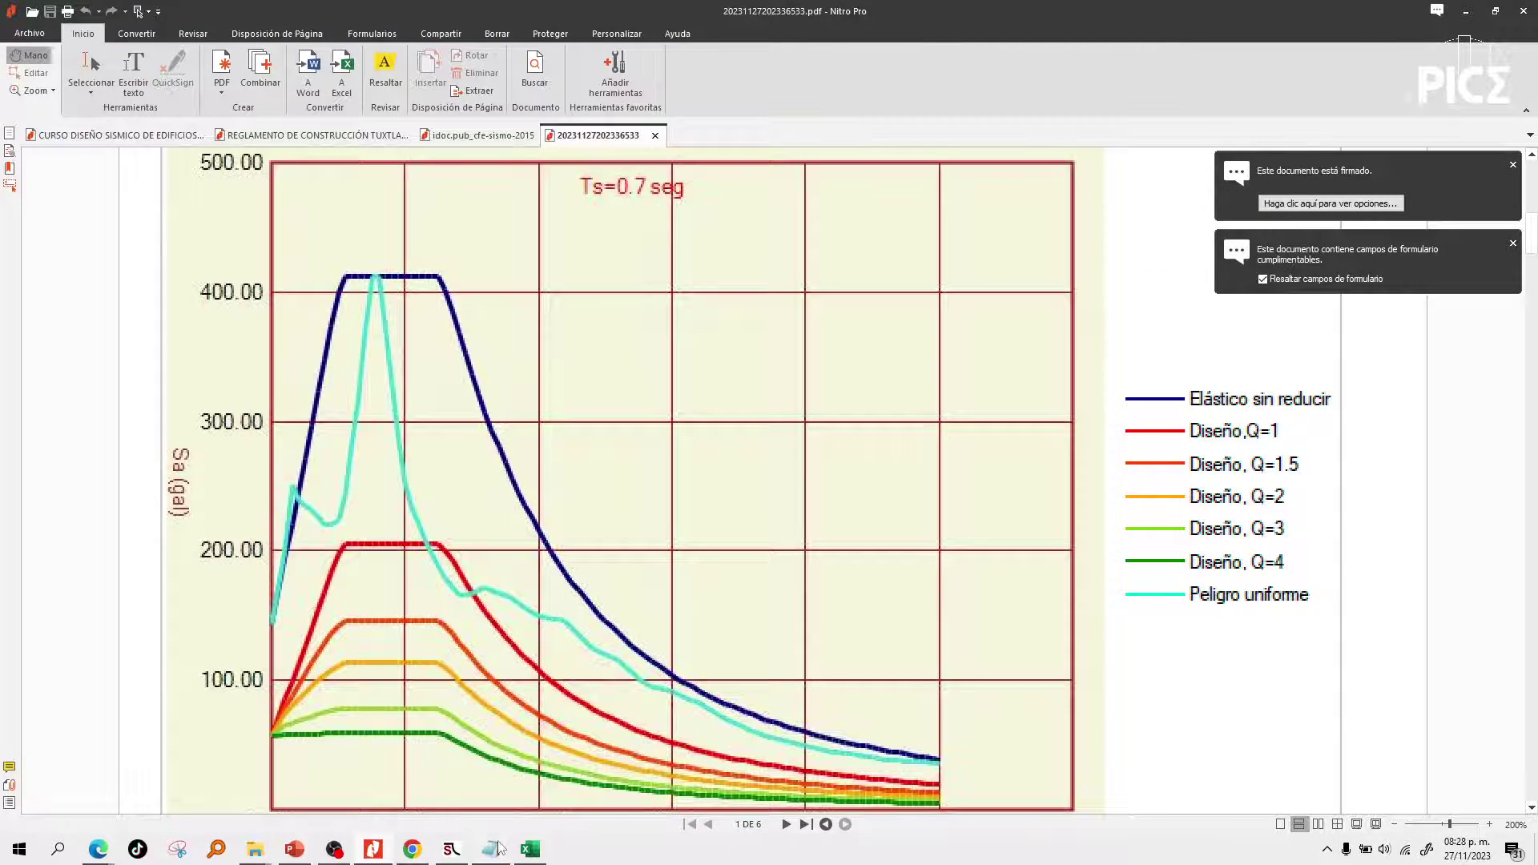
click(530, 849)
click(1387, 348)
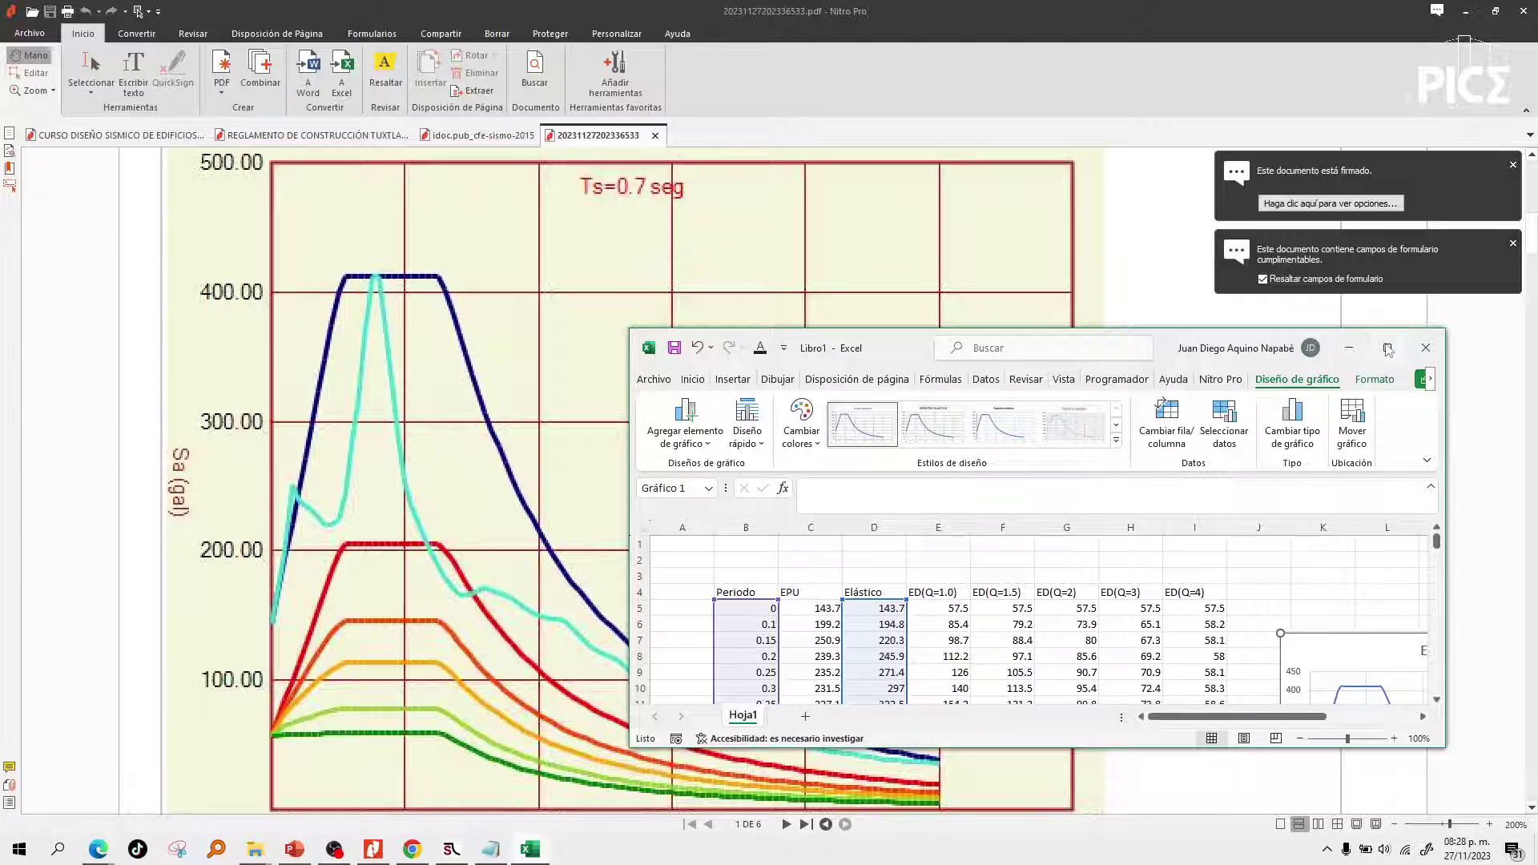
Add a second chart series named ED Q=1 with the periods in B5:B104 as its X values.
click(738, 666)
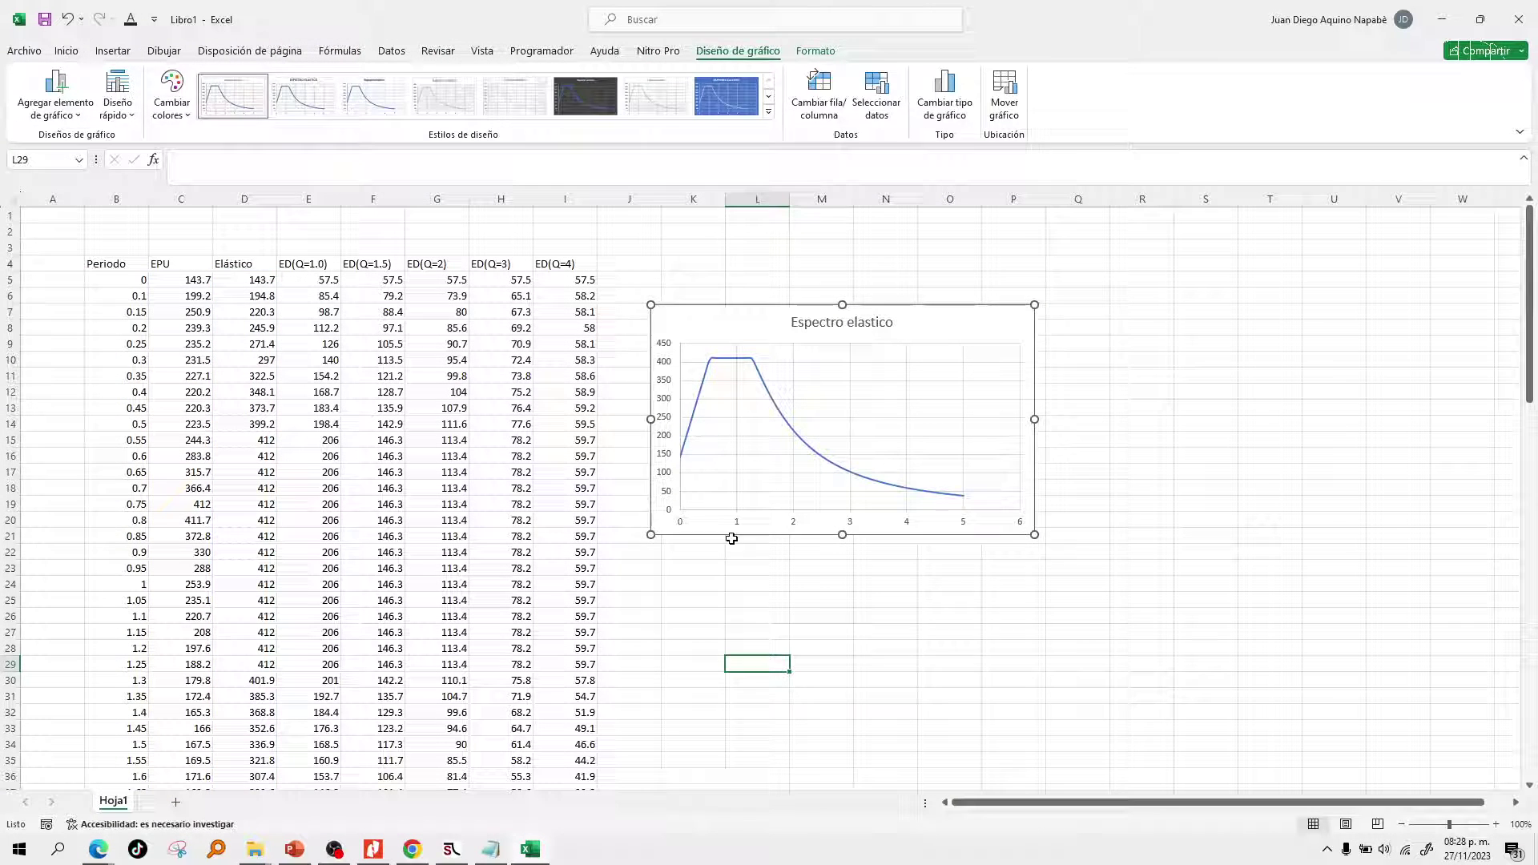
click(737, 324)
right_click(737, 324)
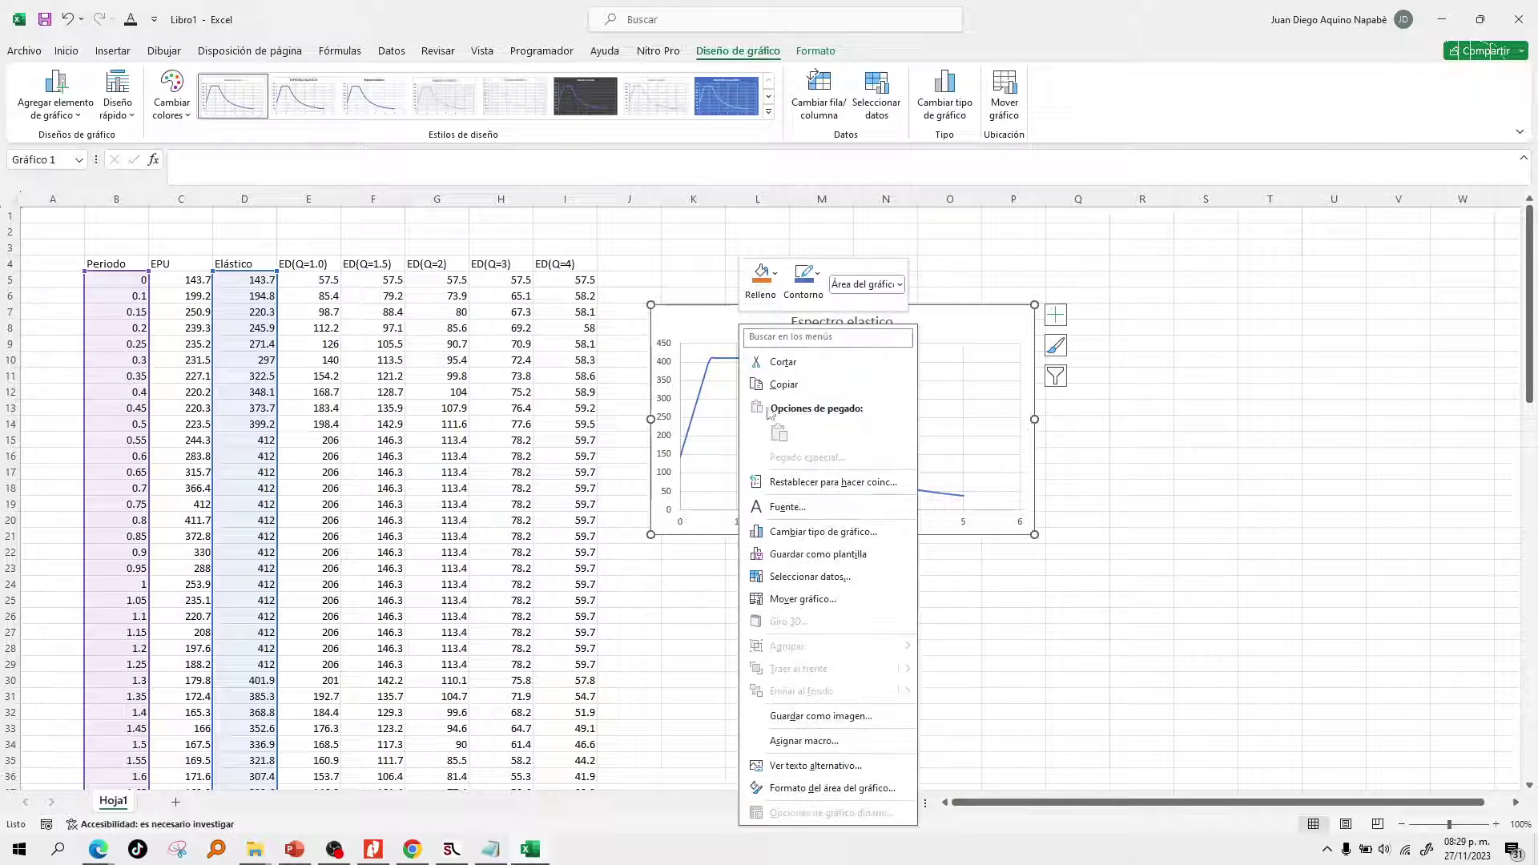
click(792, 578)
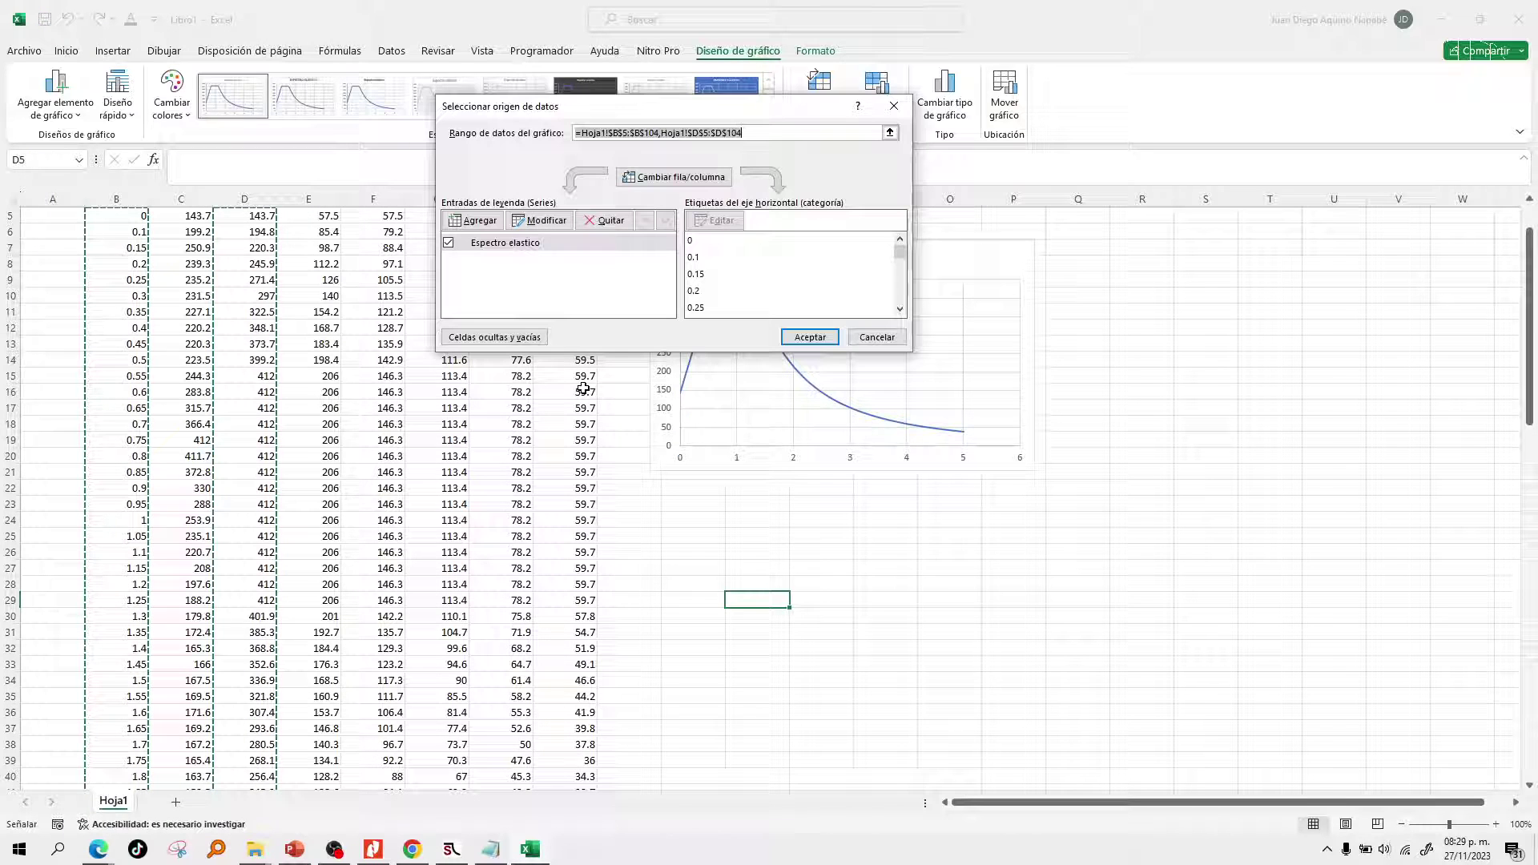
click(489, 224)
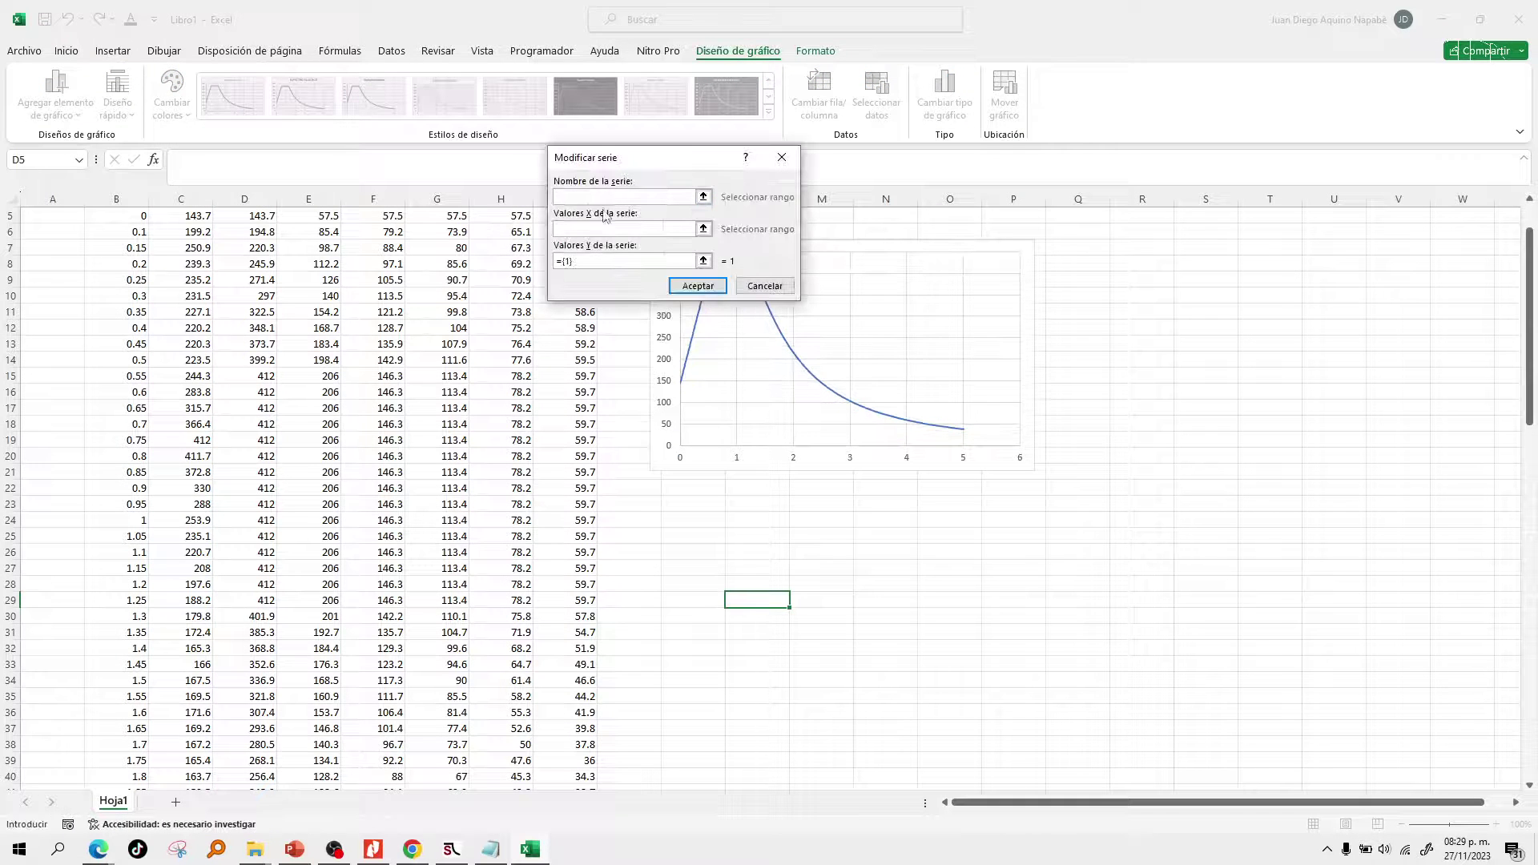
scroll(350, 441, up, 2)
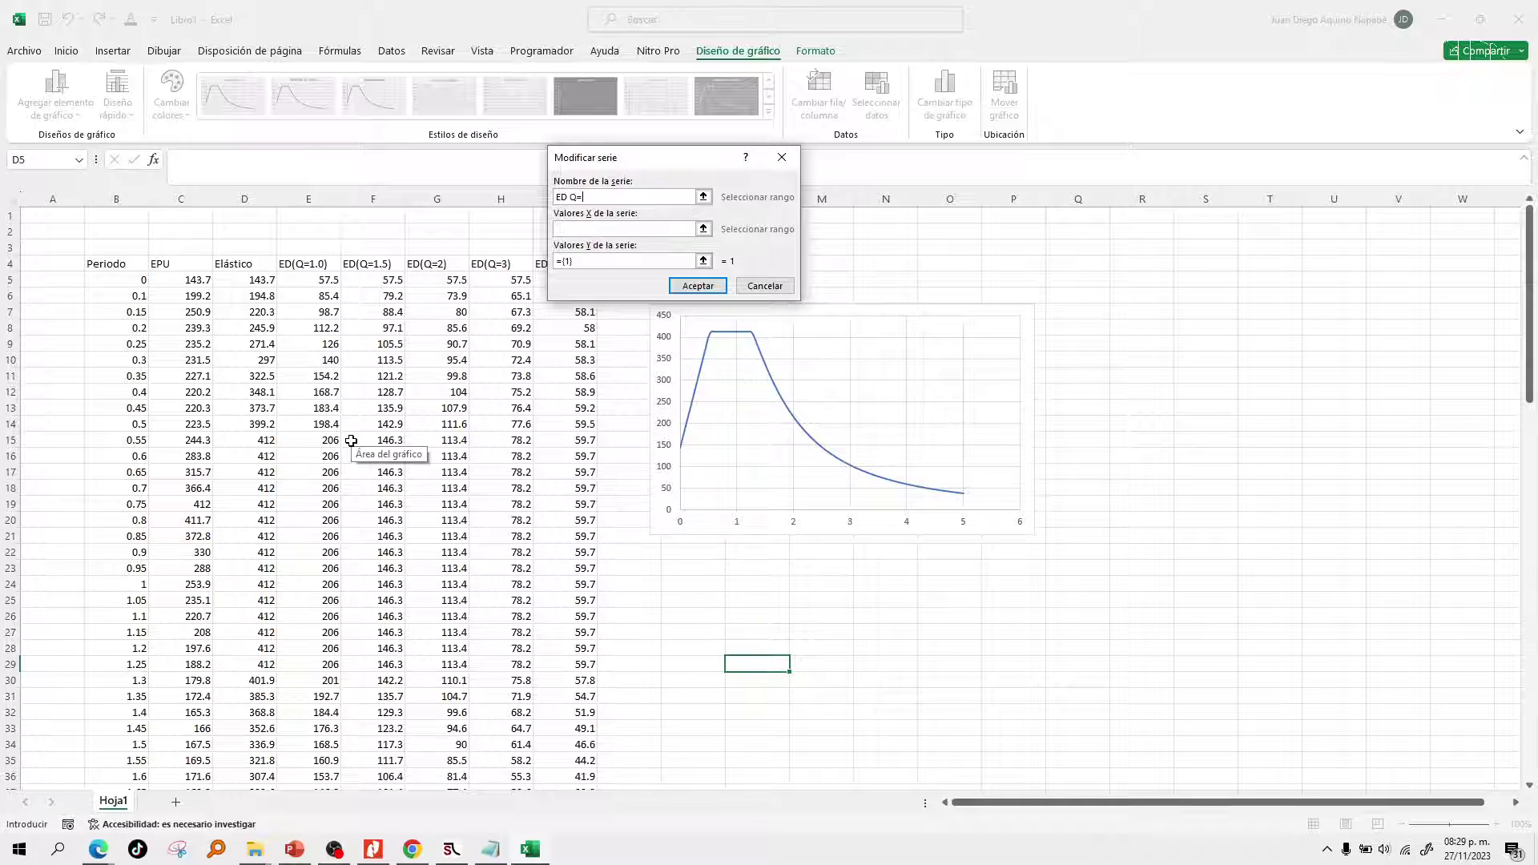
click(609, 229)
drag(143, 280, 144, 745)
drag(144, 822, 132, 745)
scroll(448, 521, up, 20)
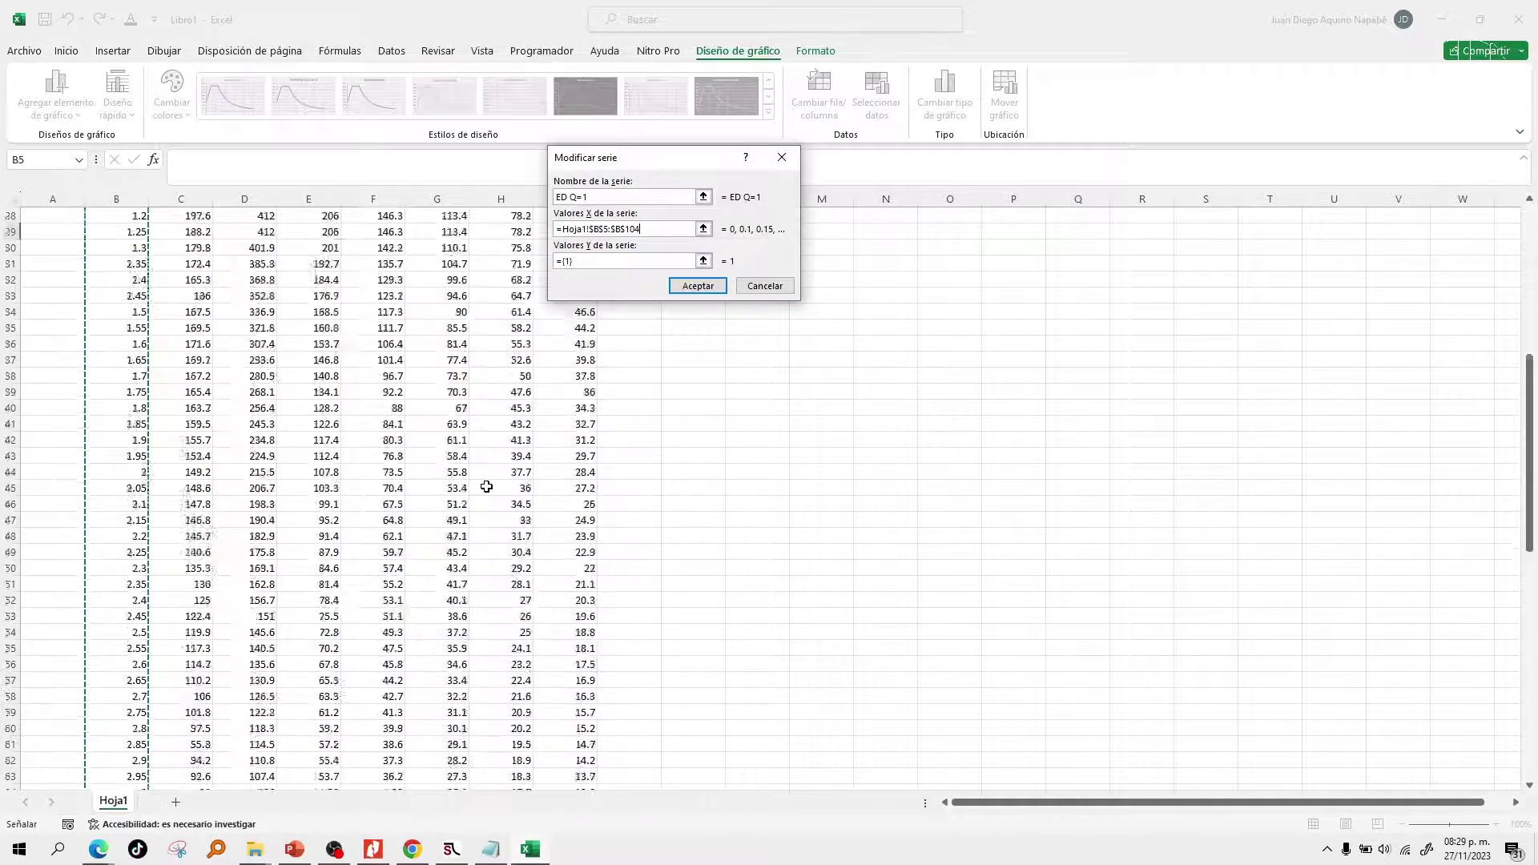
Set the Y values of the ED Q=1 series to E5:E104 and apply the chart's data selection.
click(597, 261)
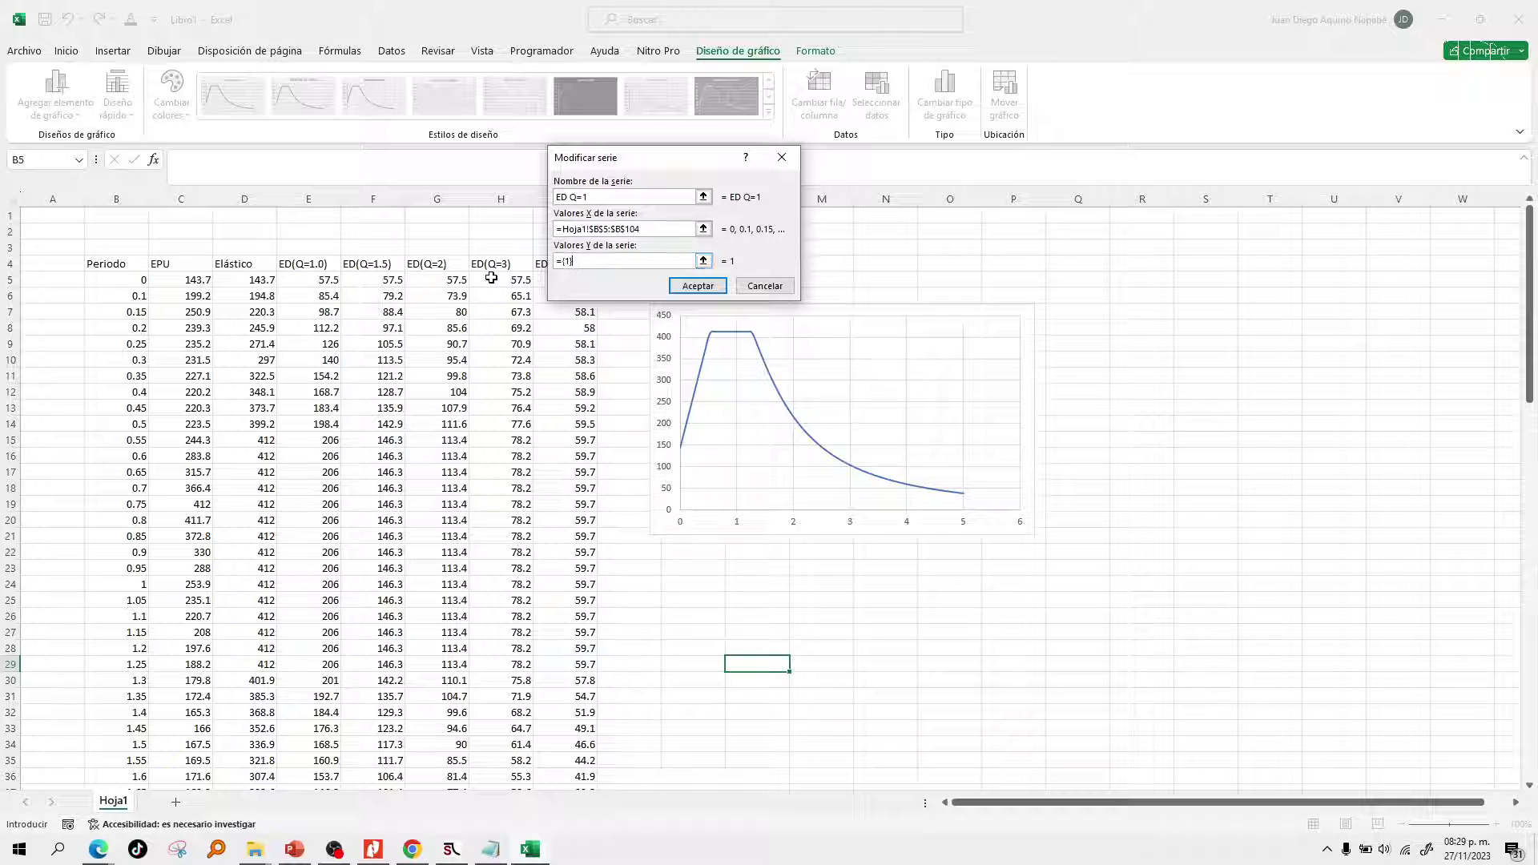
key(BackSpace)
key(BackSpace)
key(BackSpace)
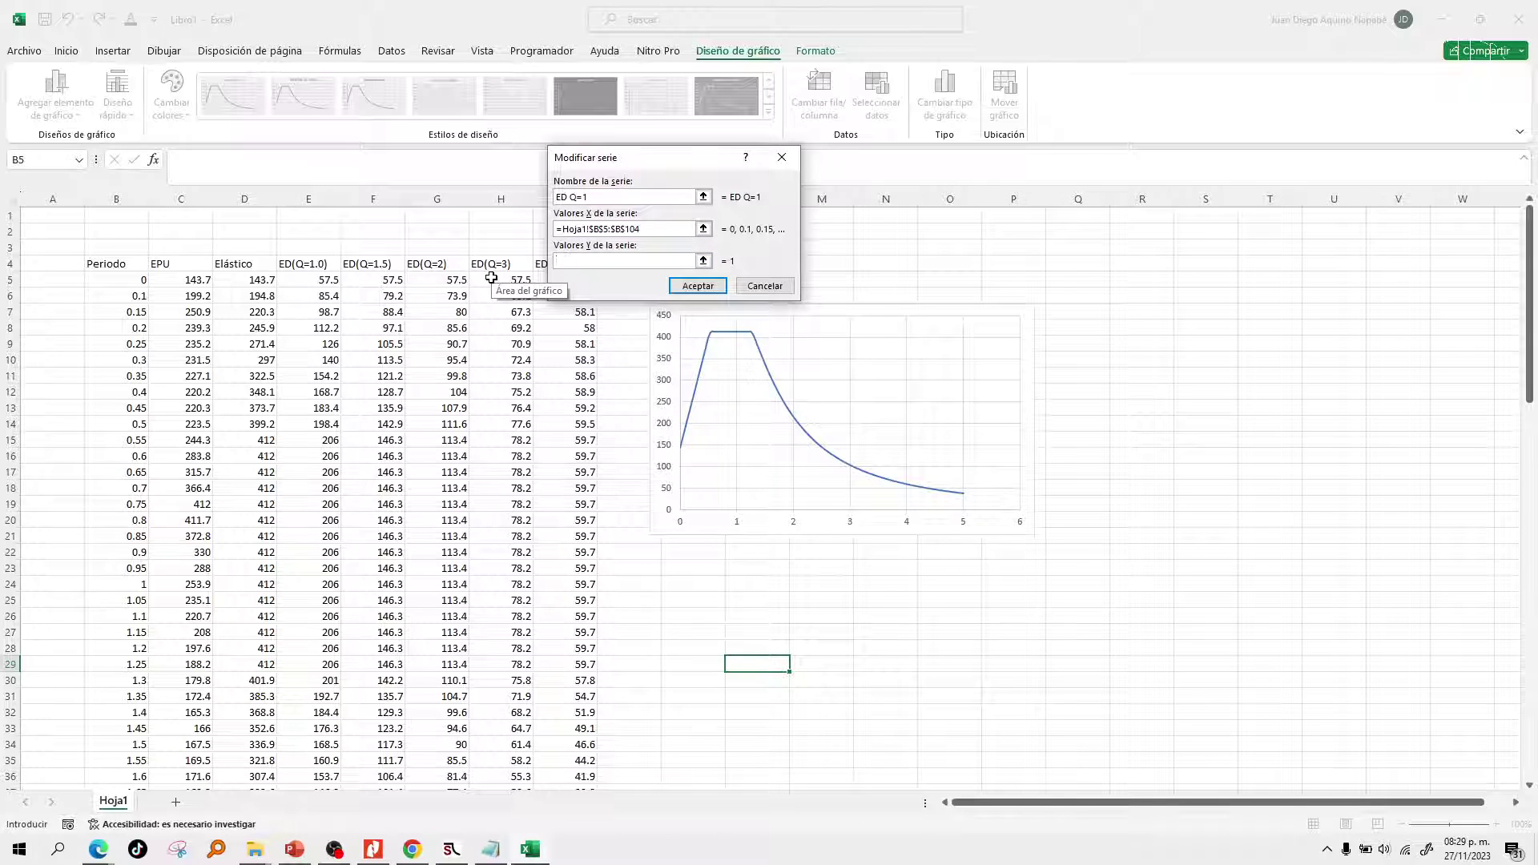
drag(308, 279, 326, 765)
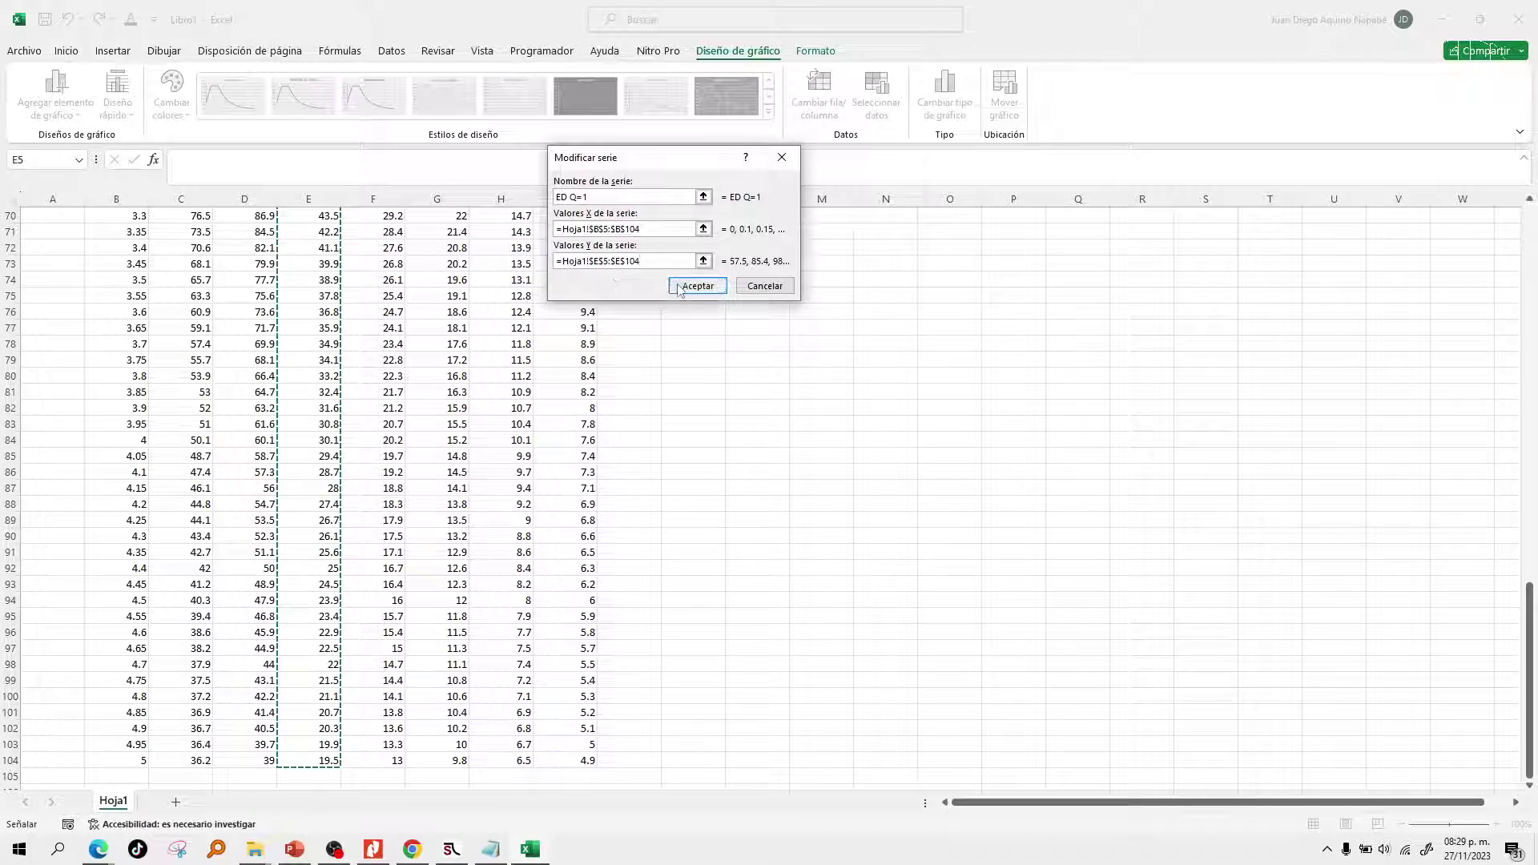
click(680, 289)
click(809, 336)
scroll(803, 409, up, 15)
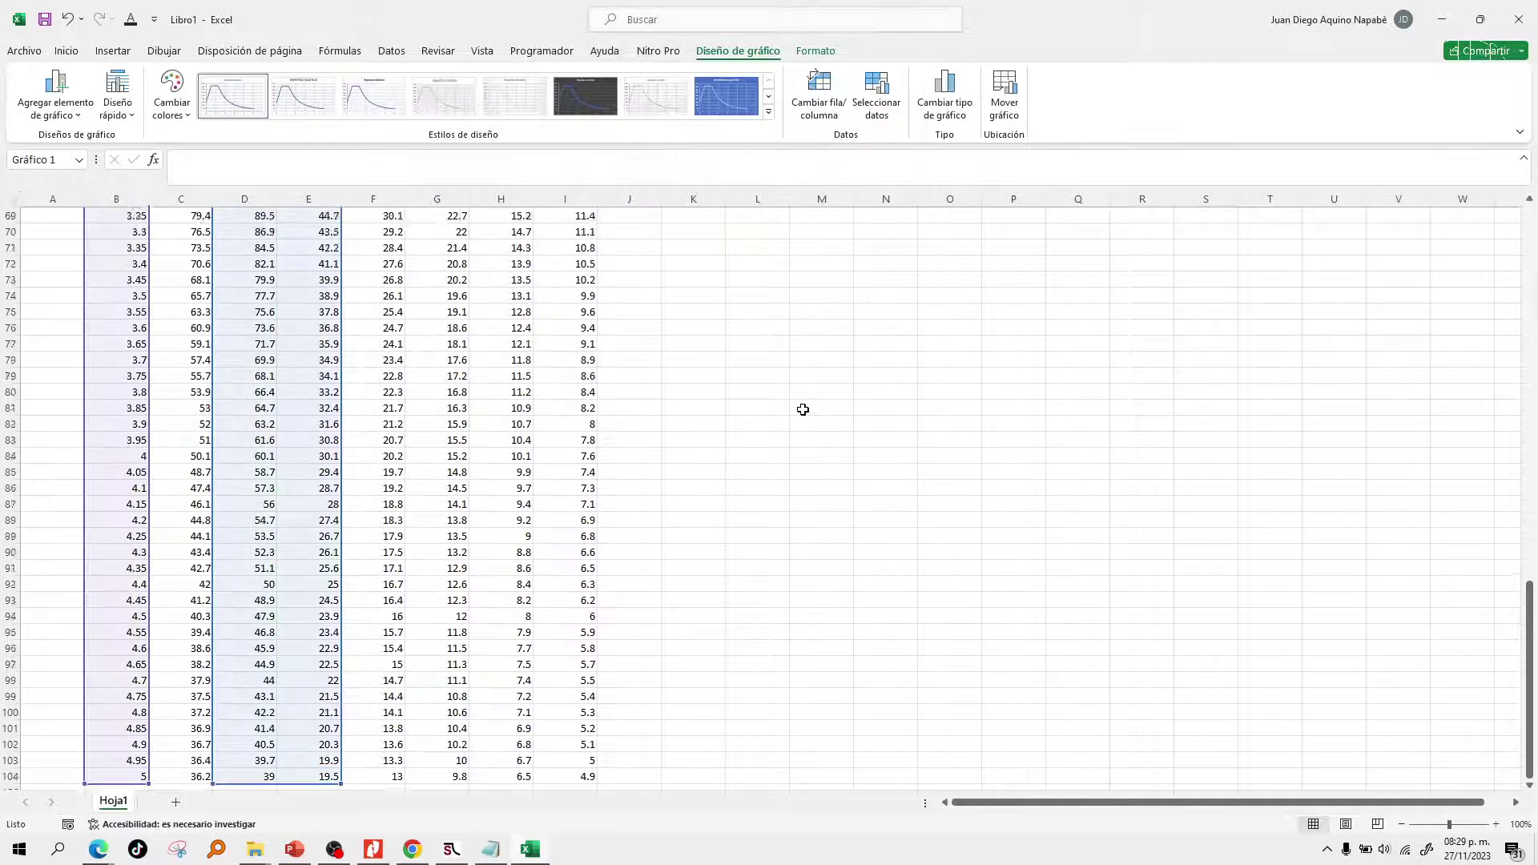
Enlarge the spectrum chart in both directions so it spans about columns I to T and rows 7 to 28.
scroll(803, 409, up, 5)
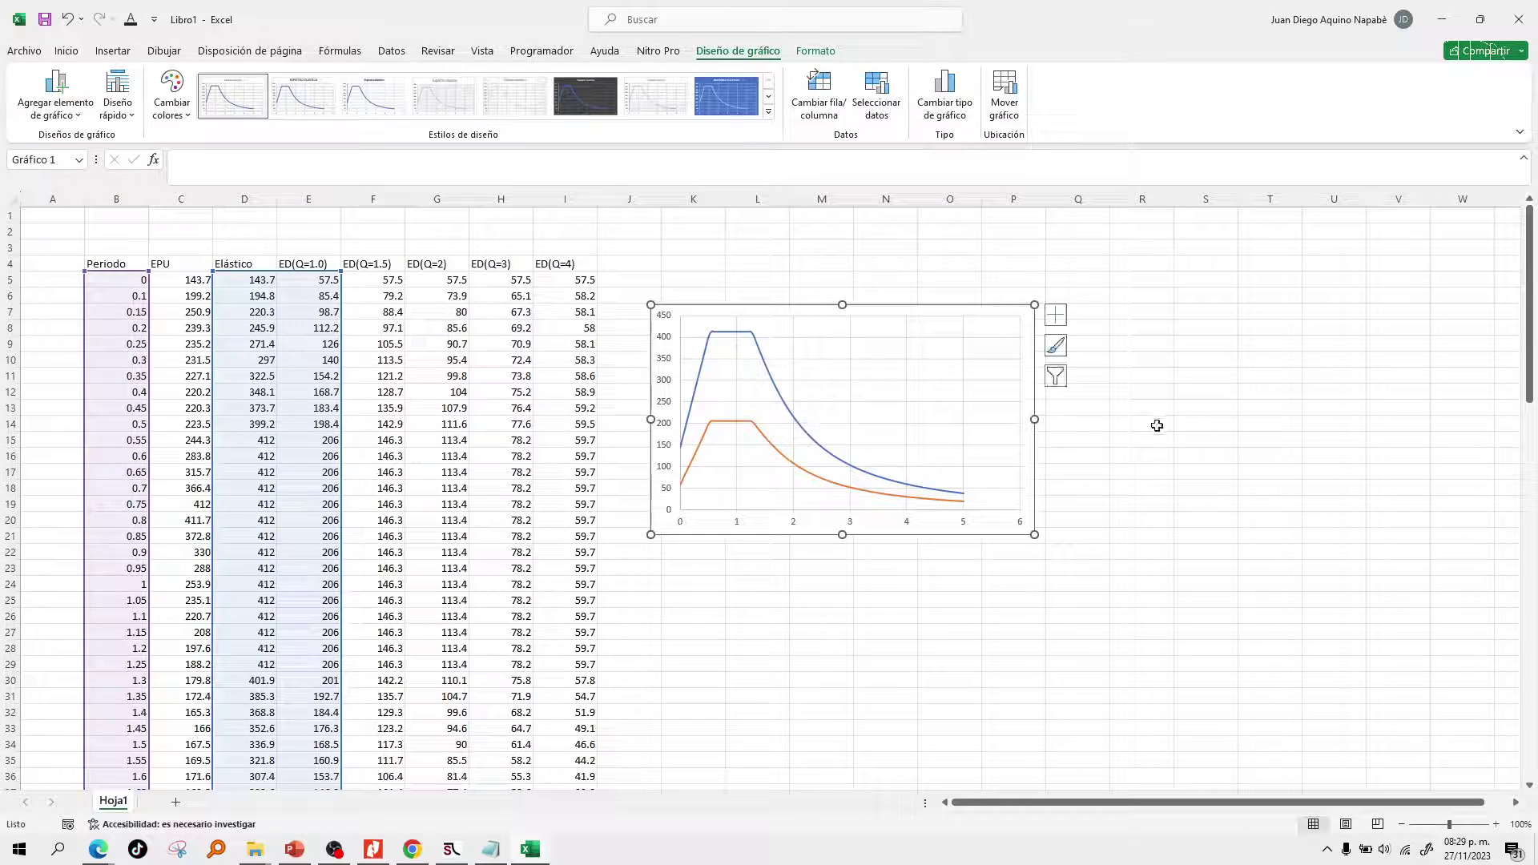
click(1154, 425)
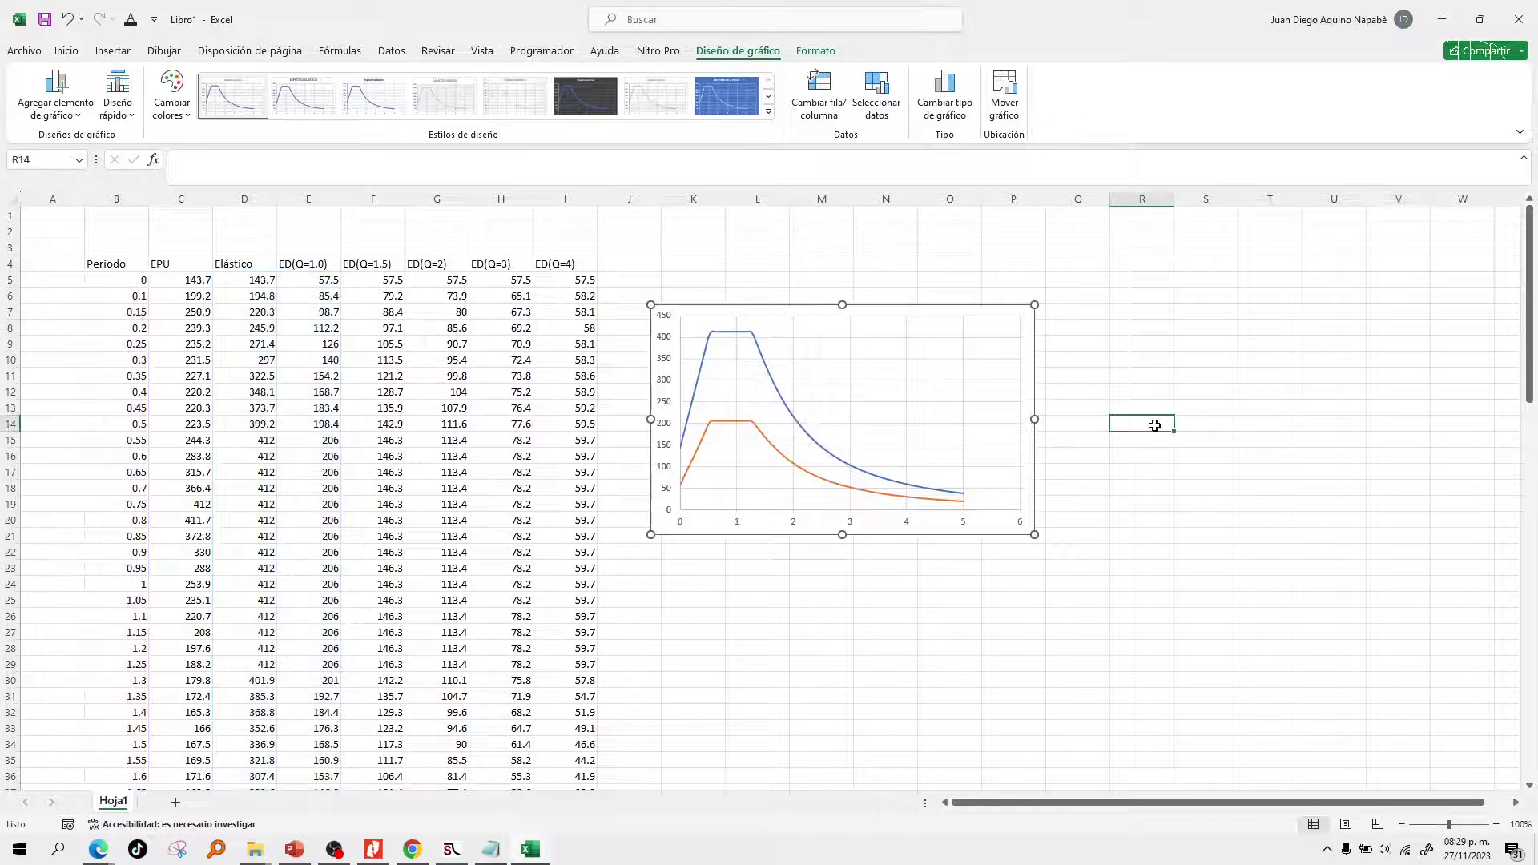
click(1033, 387)
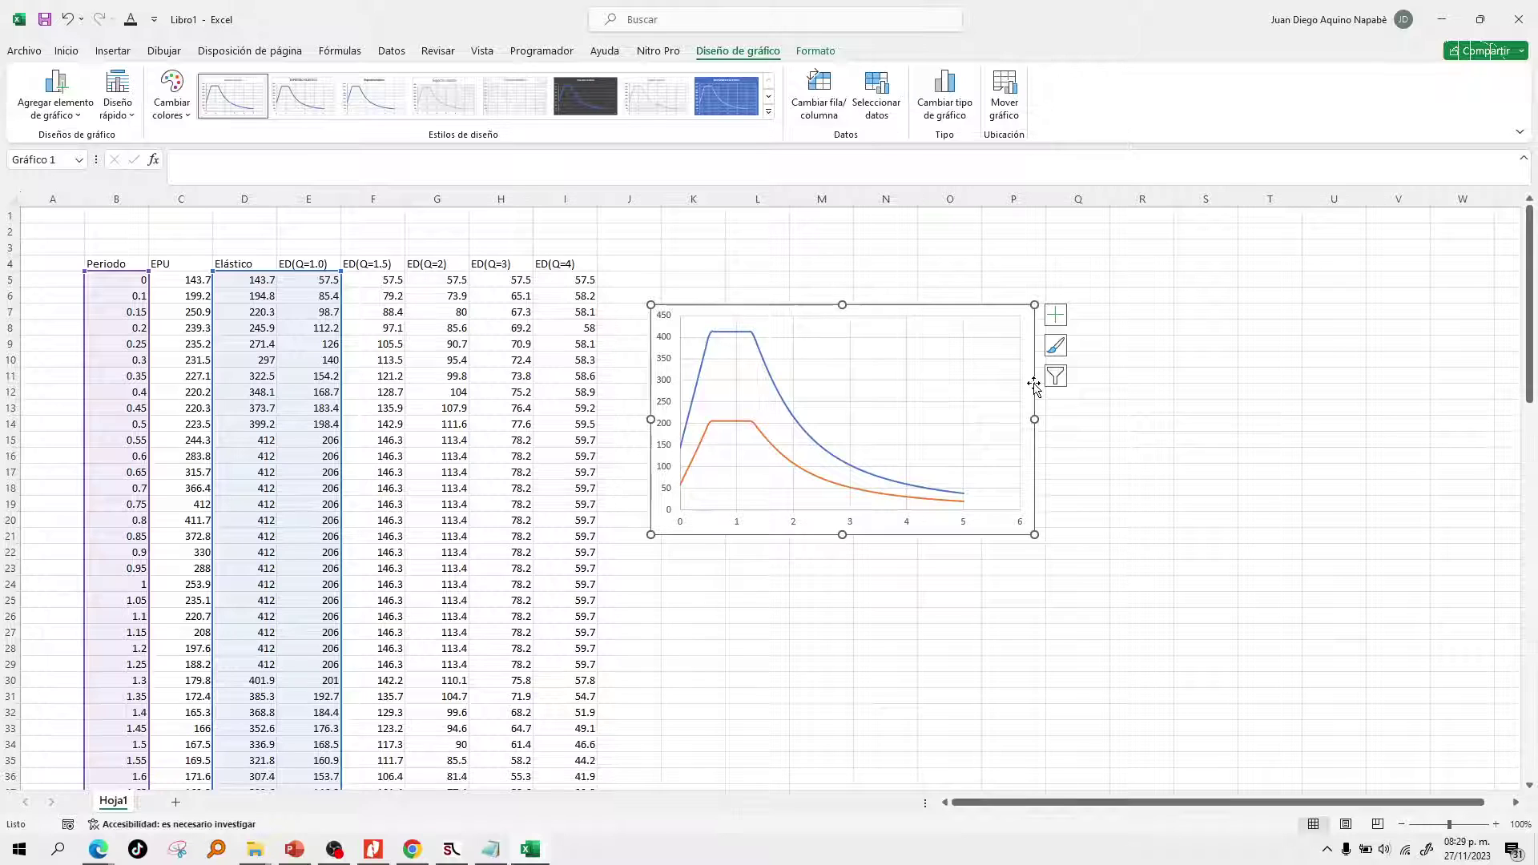
click(914, 696)
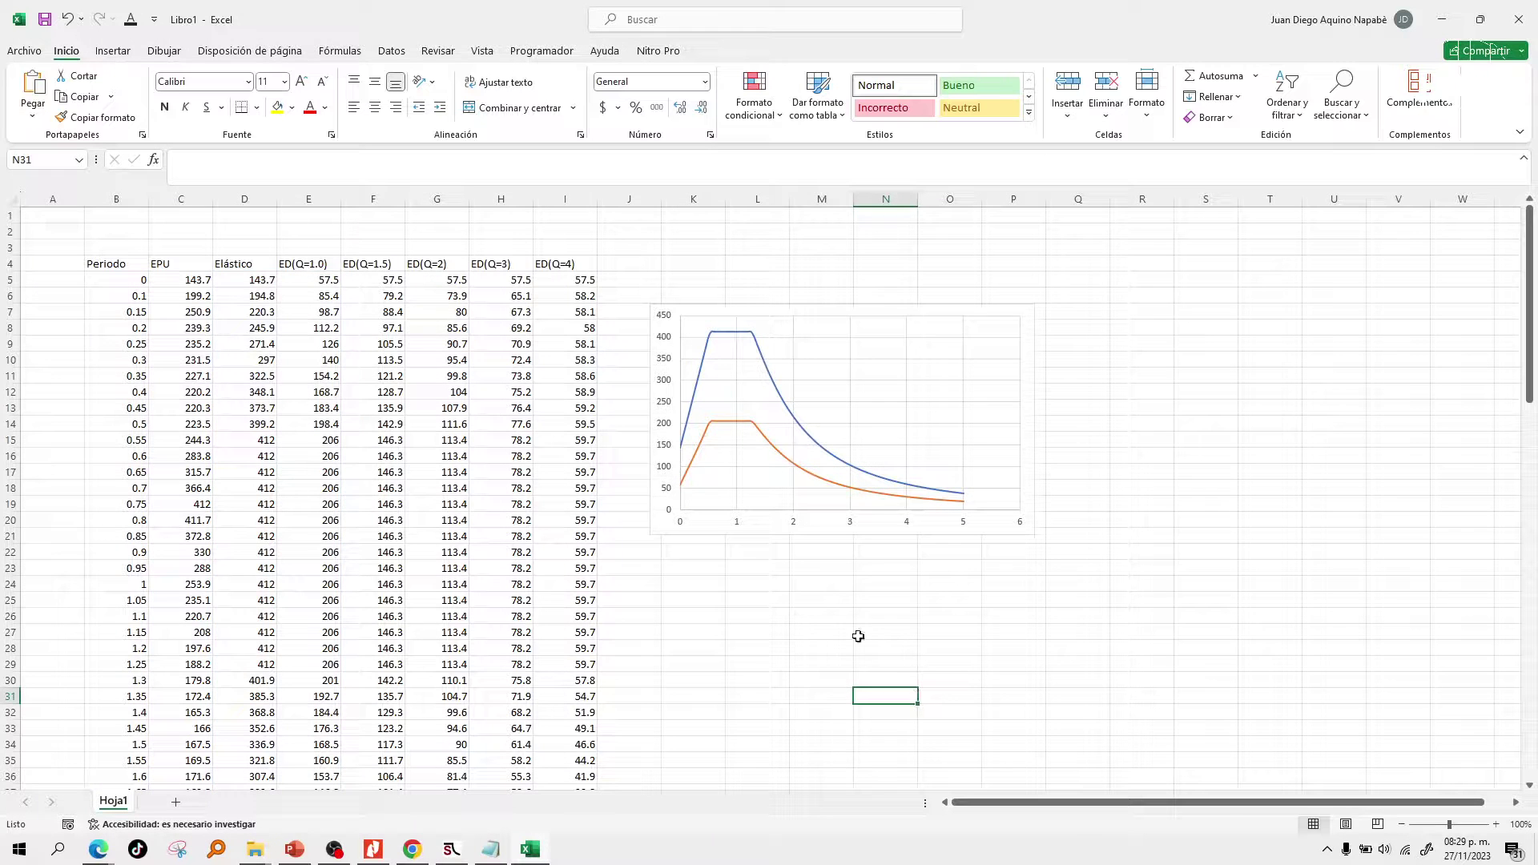
click(661, 529)
drag(608, 601, 580, 647)
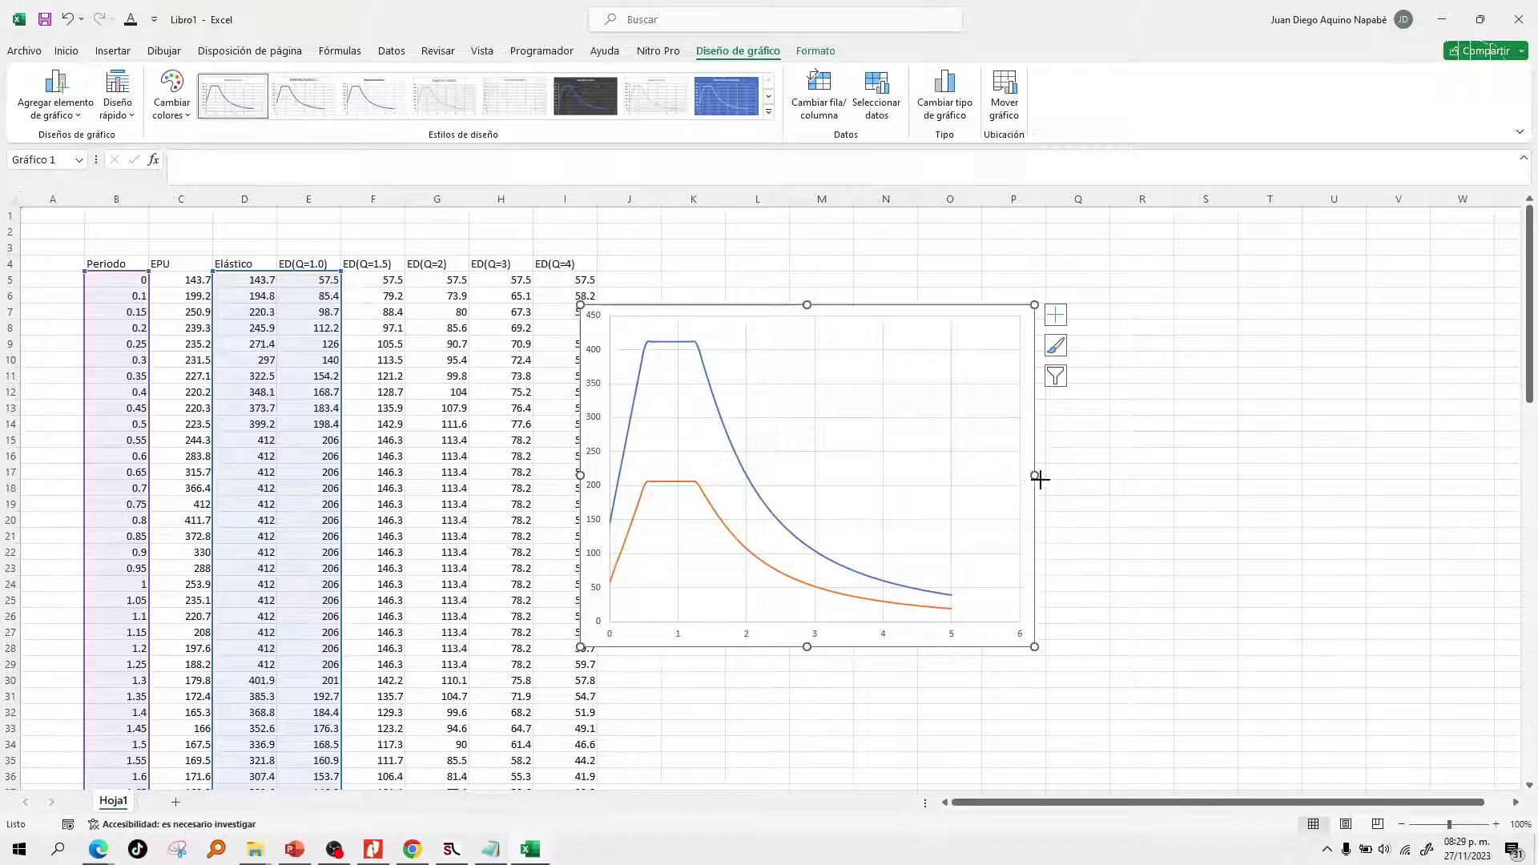
drag(1034, 476, 1240, 478)
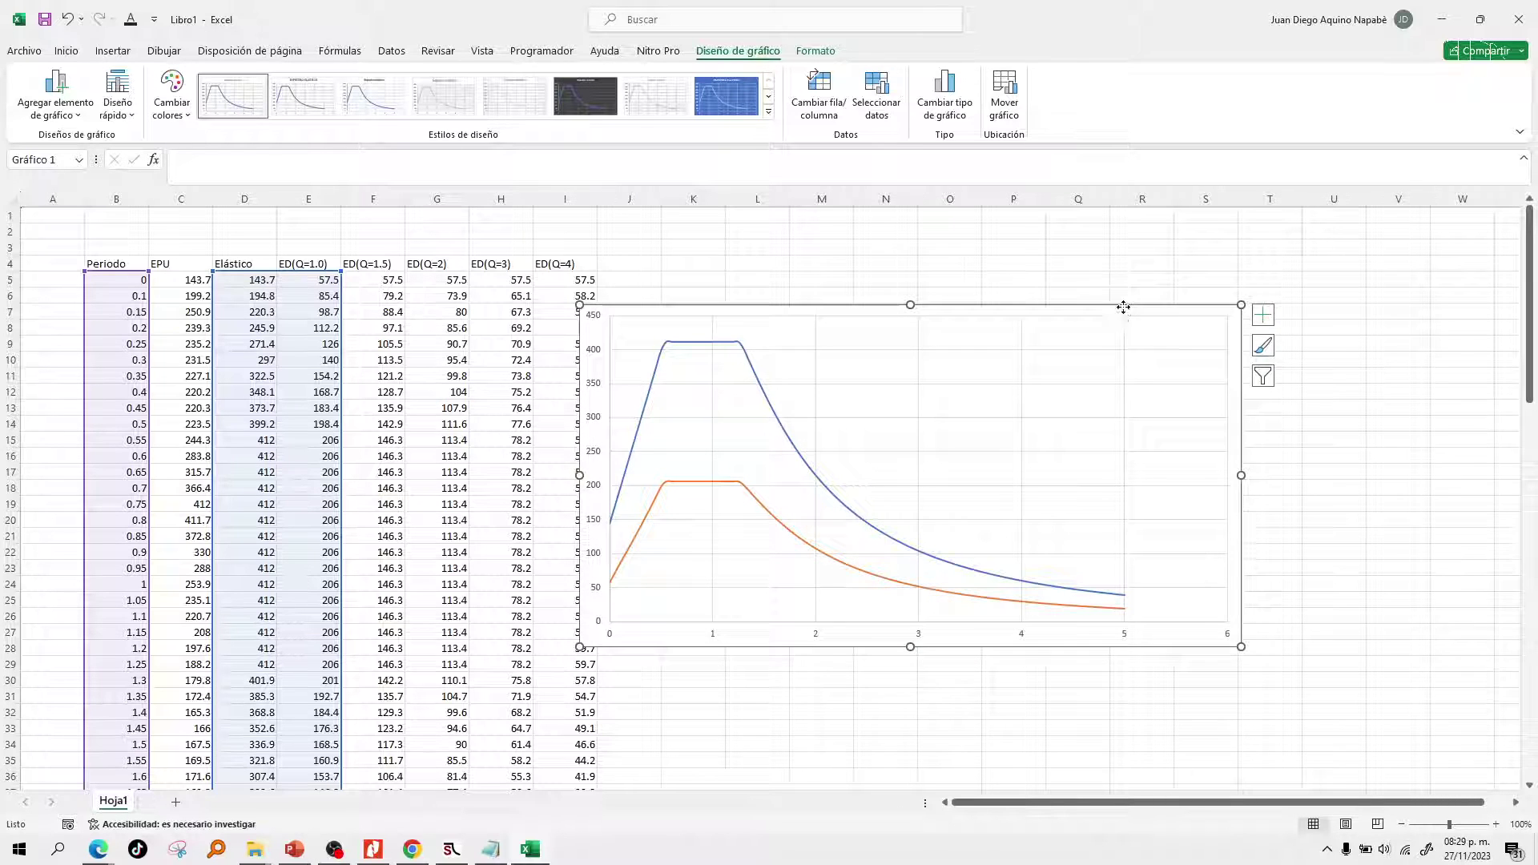
Move the enlarged chart clear of the data table, to about columns K to U and rows 4 to 25.
drag(1123, 307, 1180, 278)
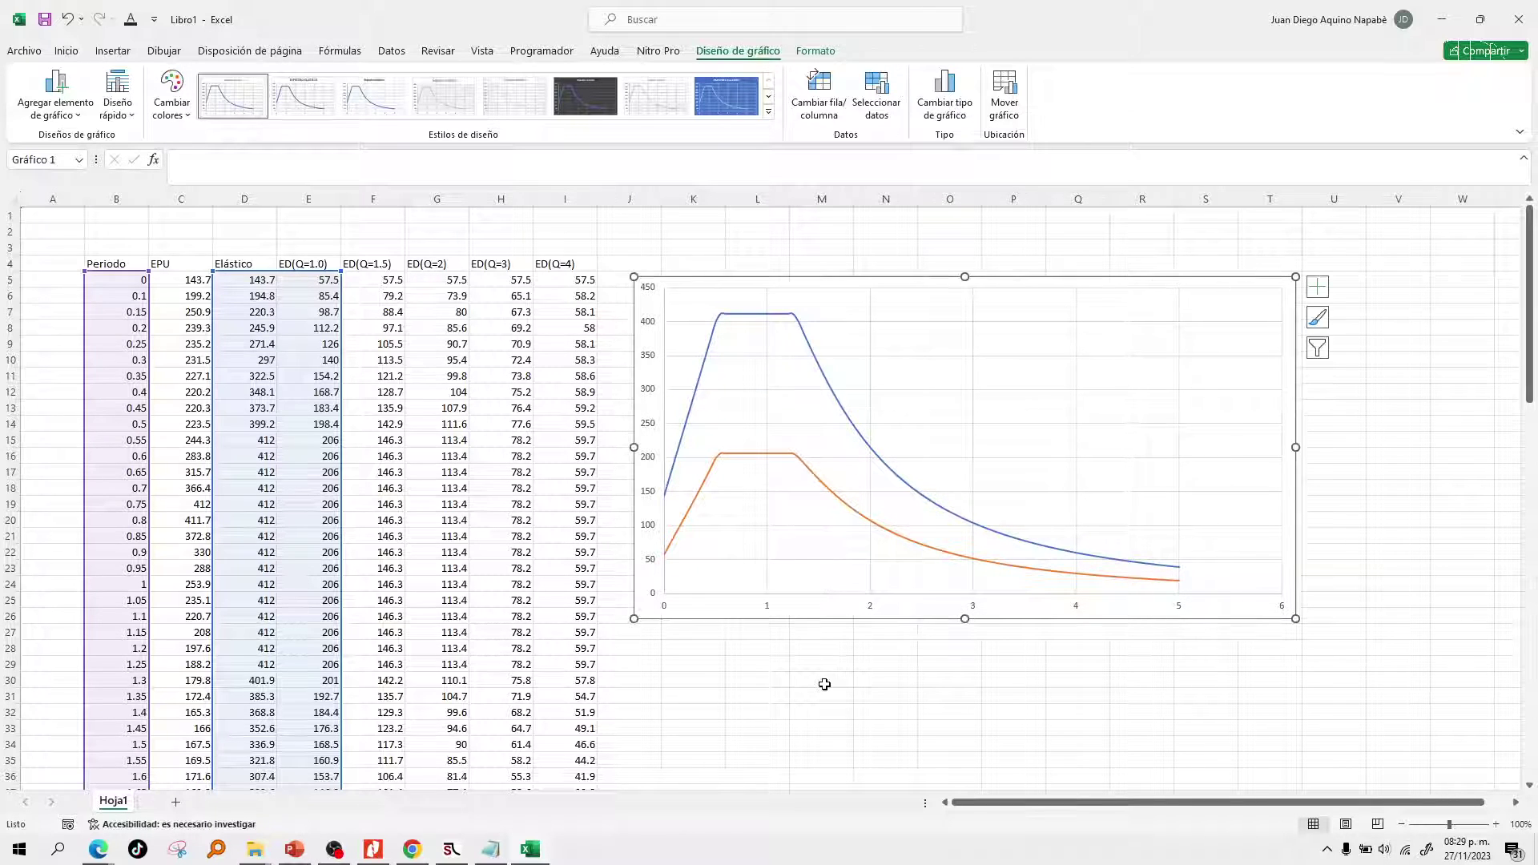
click(761, 679)
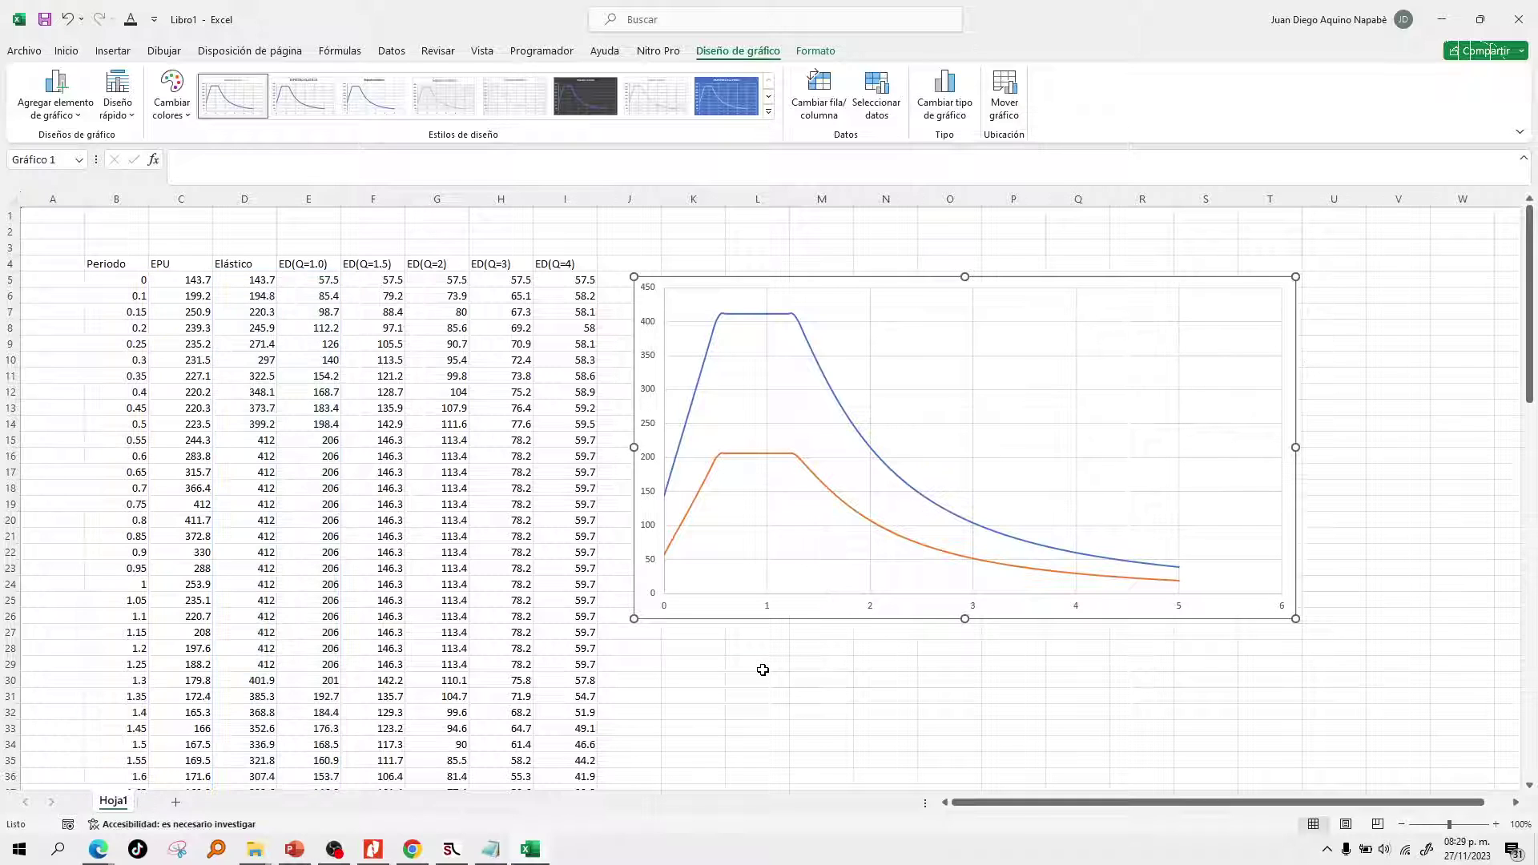
click(743, 295)
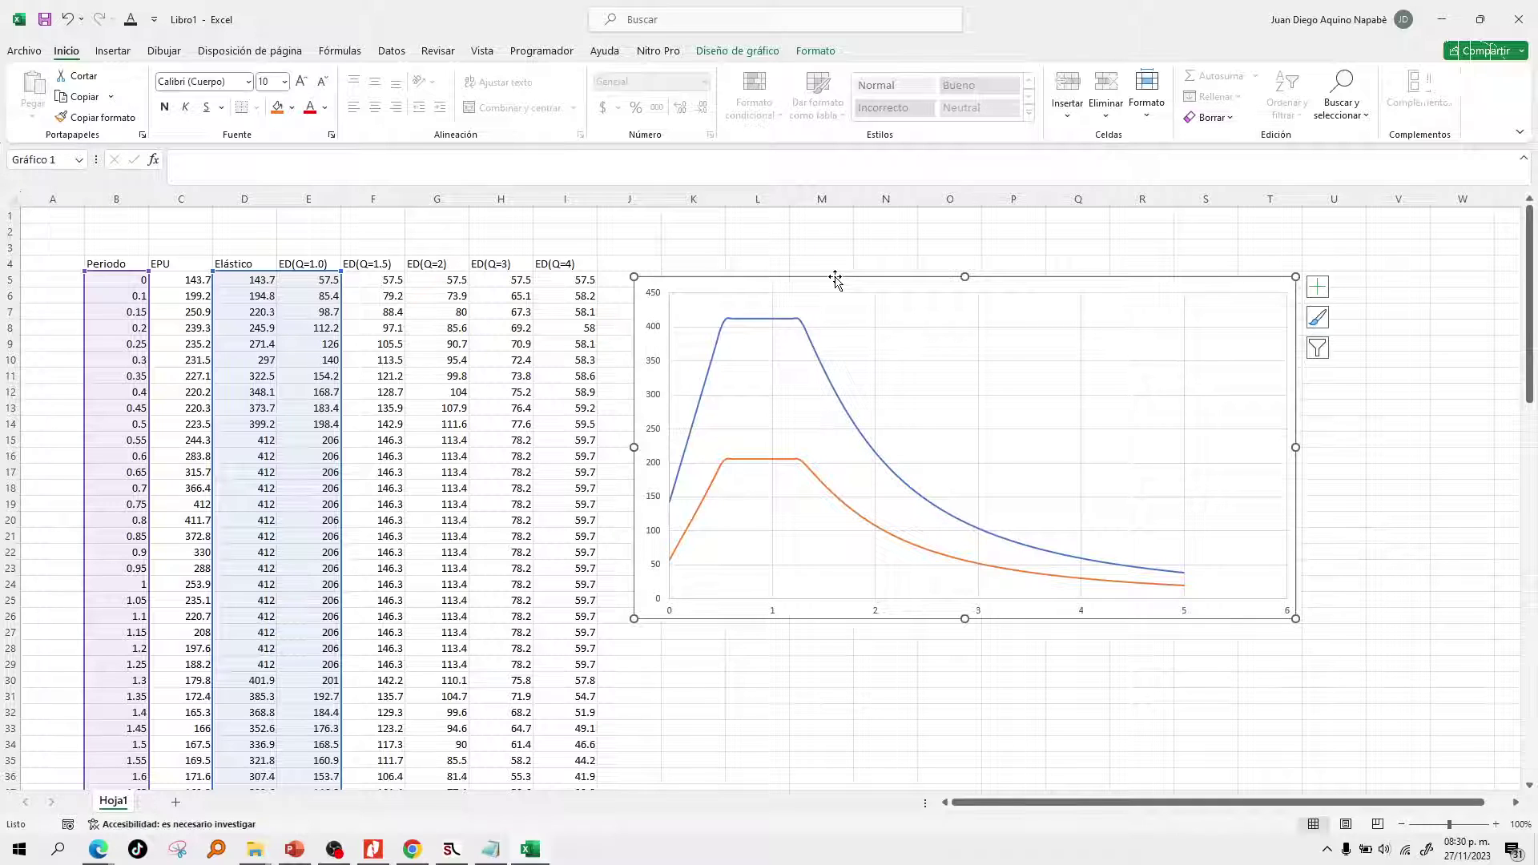
drag(835, 277, 849, 282)
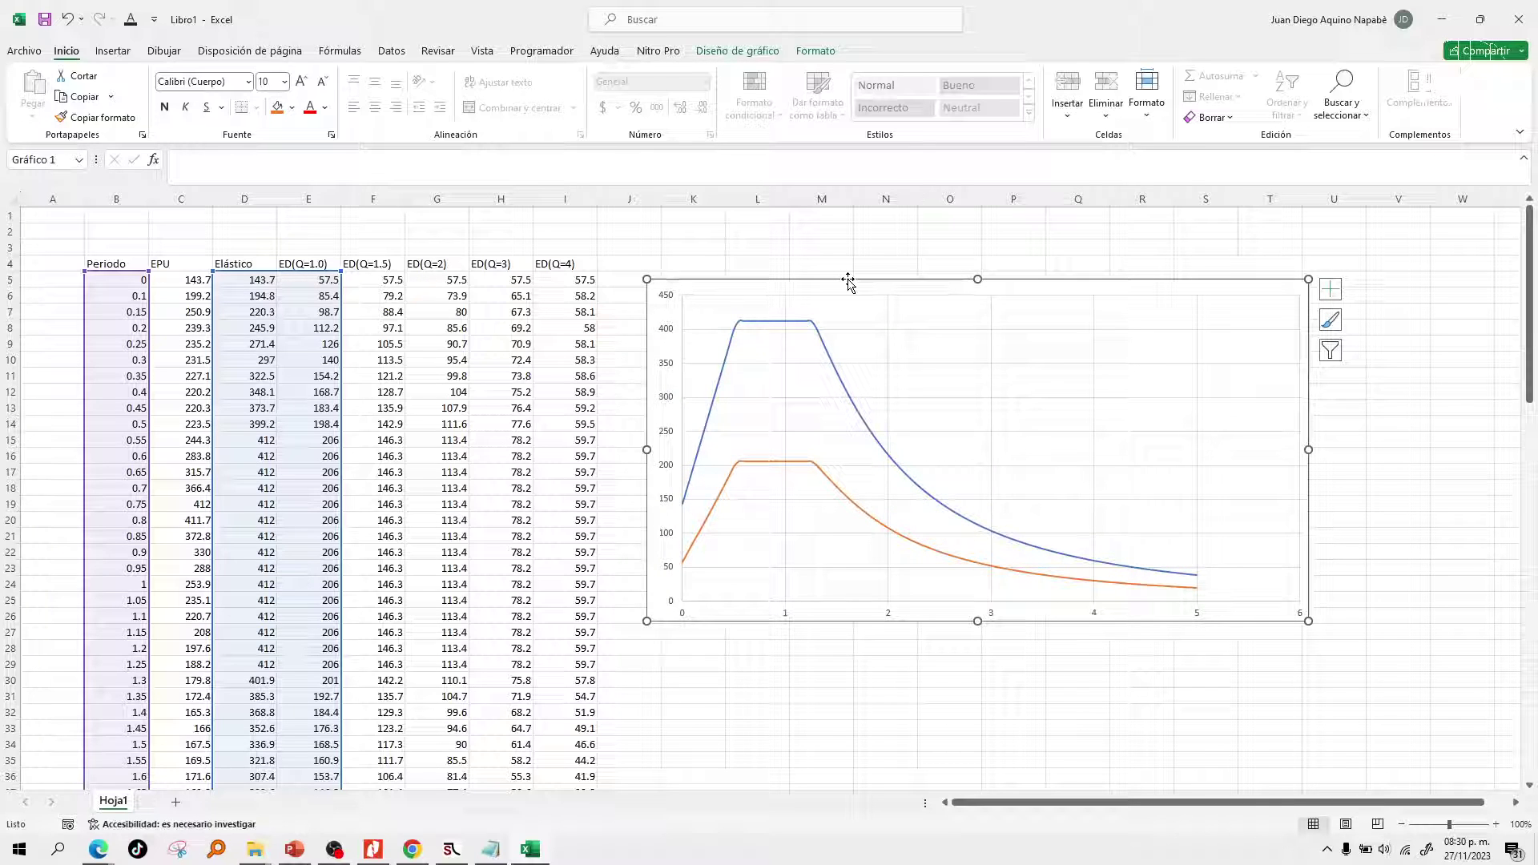
mouse_move(848, 282)
mouse_down()
mouse_move(833, 285)
mouse_move(885, 254)
mouse_move(871, 261)
mouse_up()
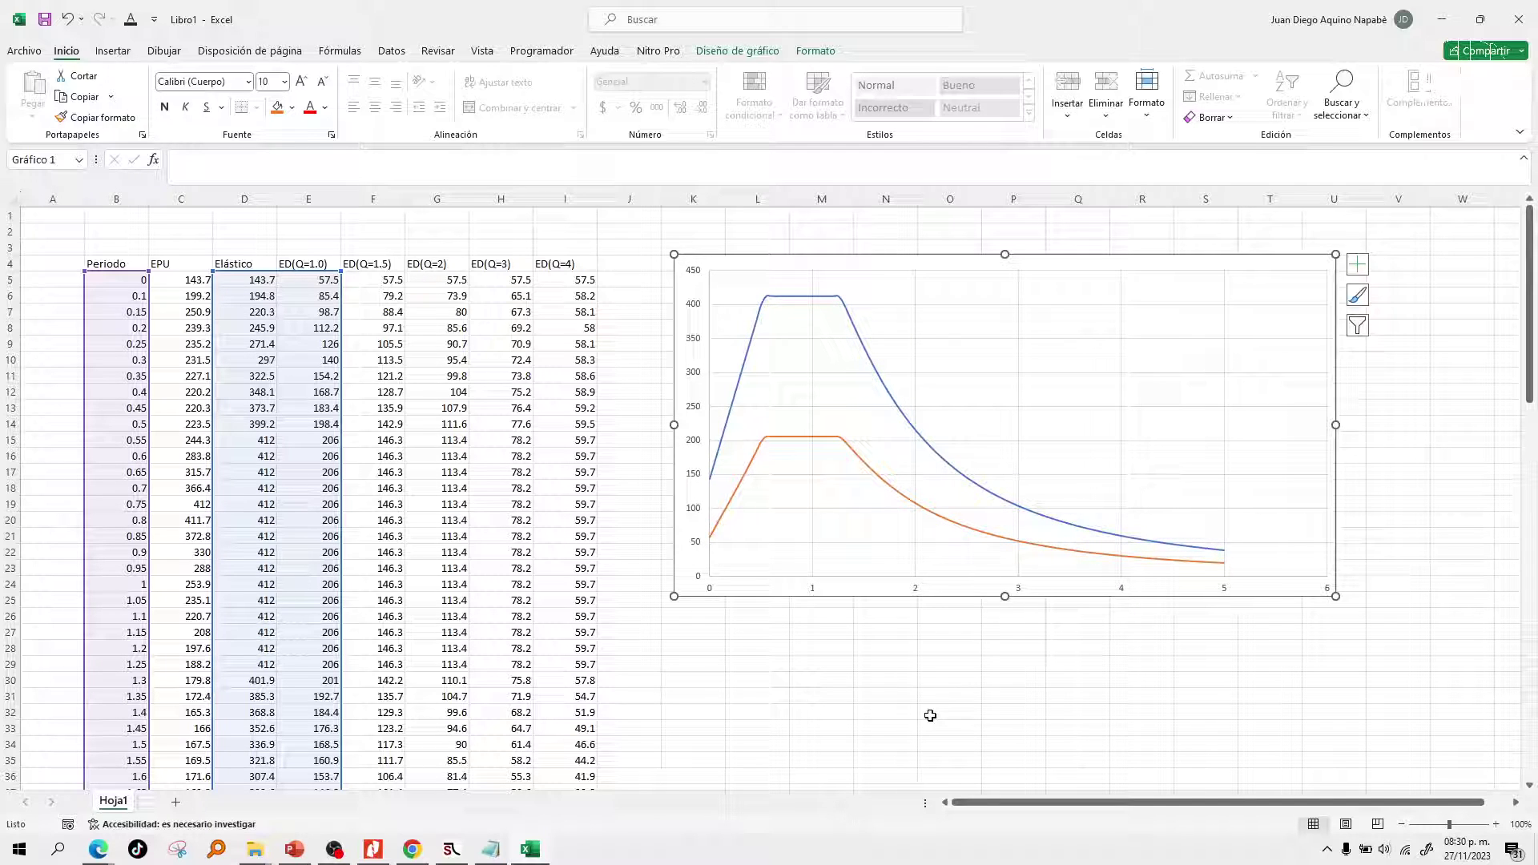
click(700, 679)
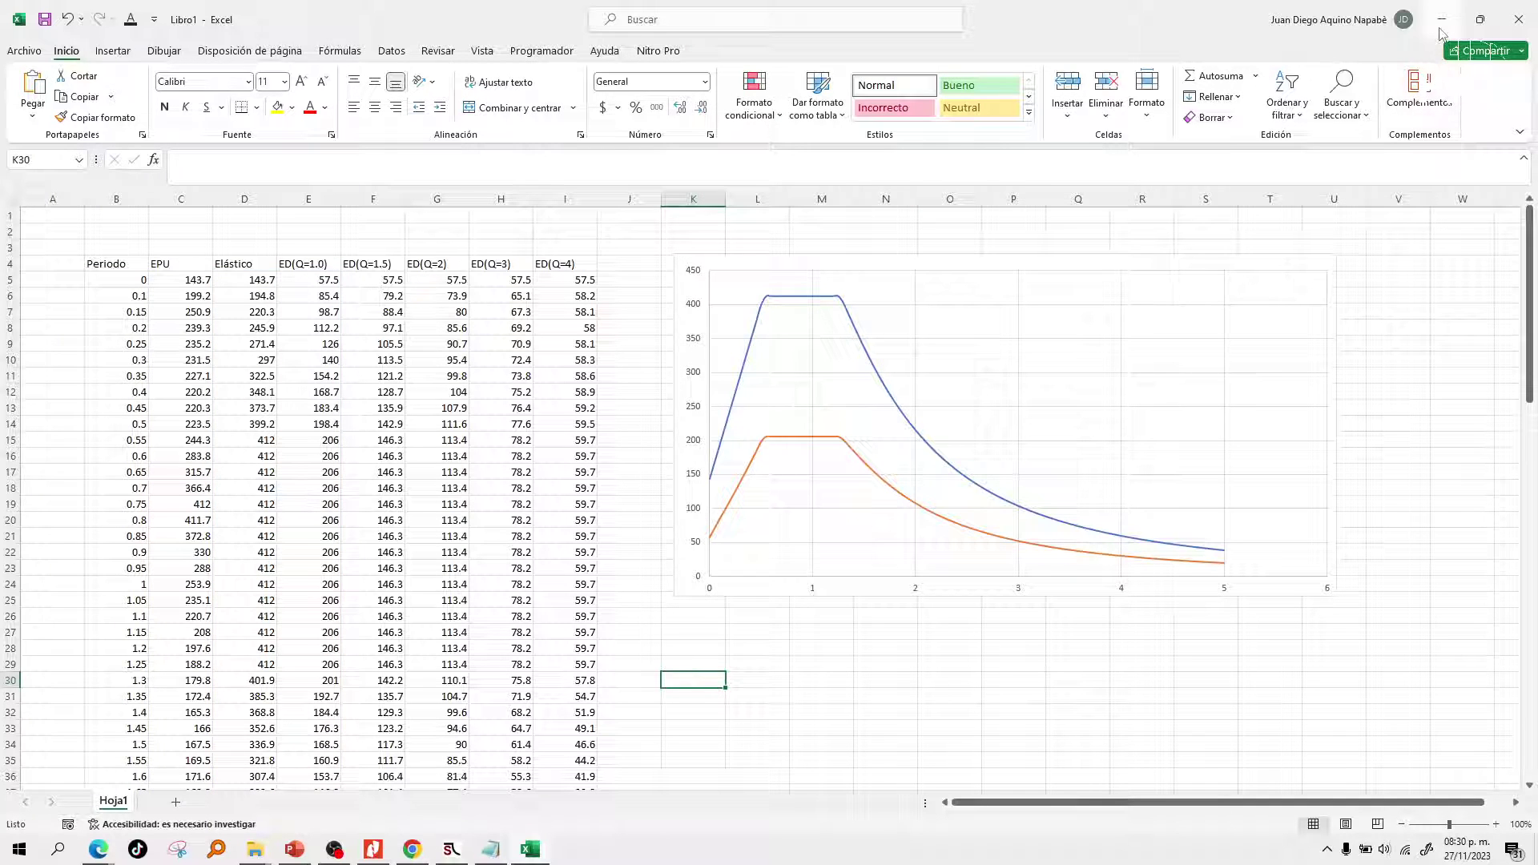
click(1225, 261)
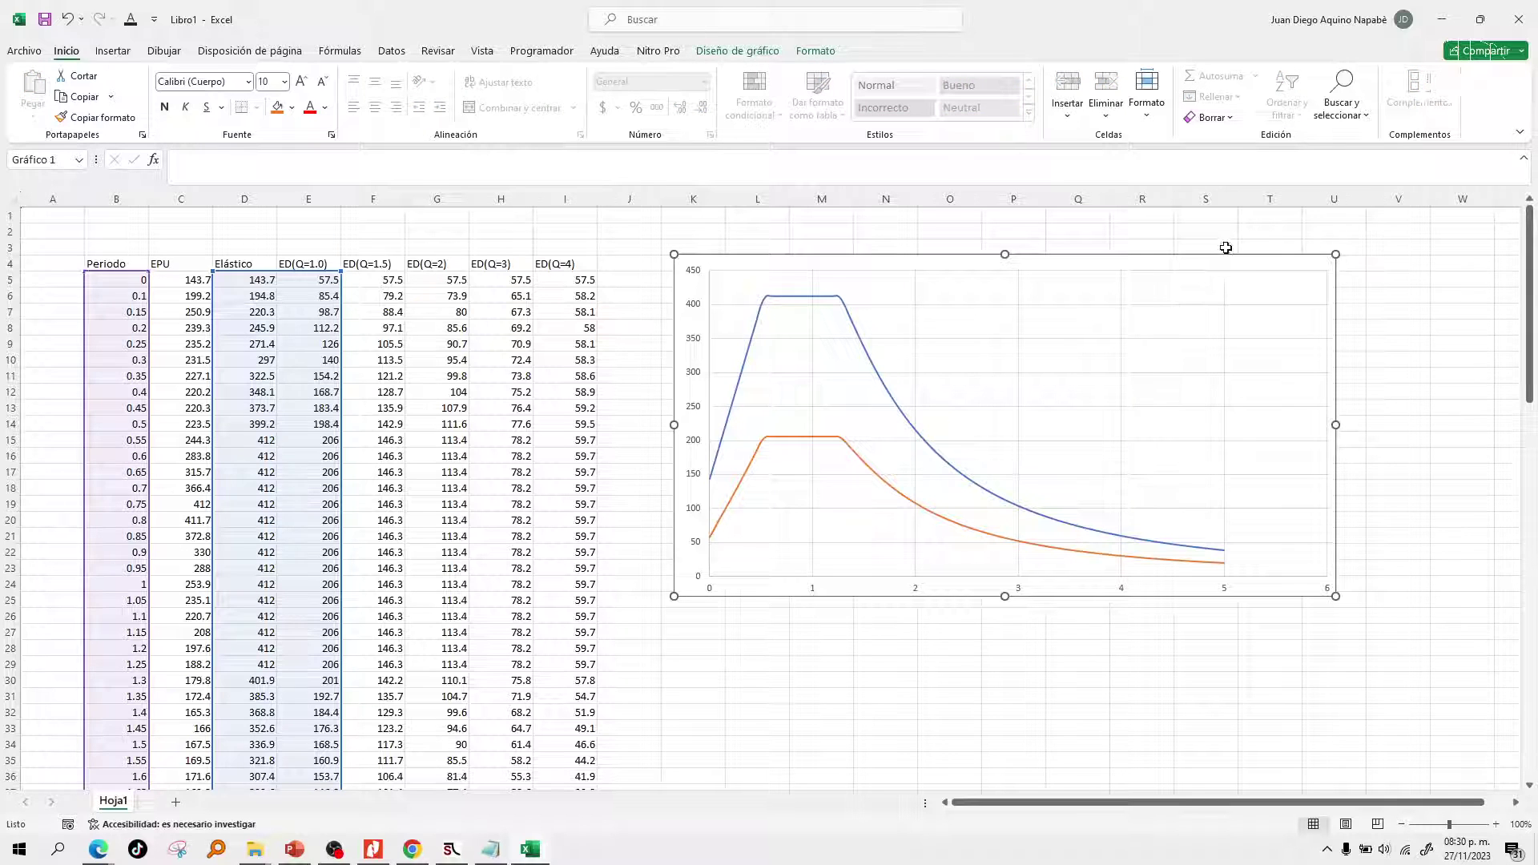